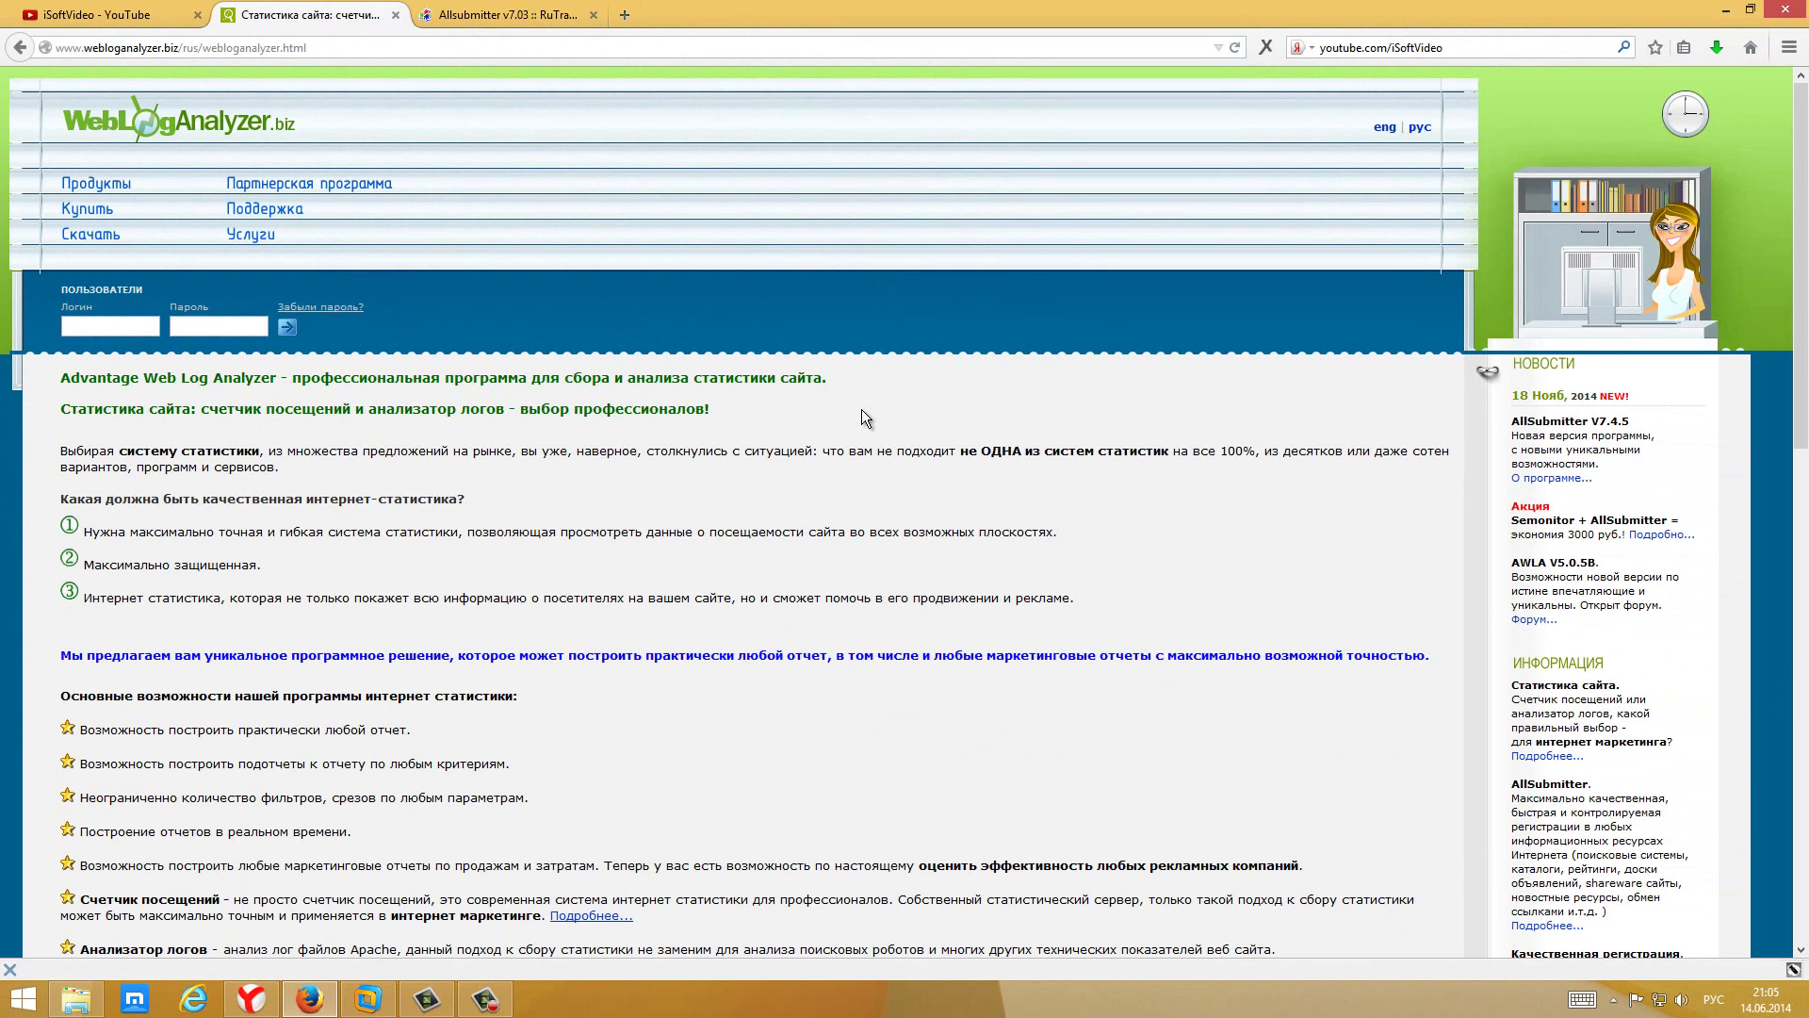
# Look through the Advantage Web Log Analyzer page and the site's purchase page with the AllSubmitter price
pyautogui.scroll(-5, 862, 410)
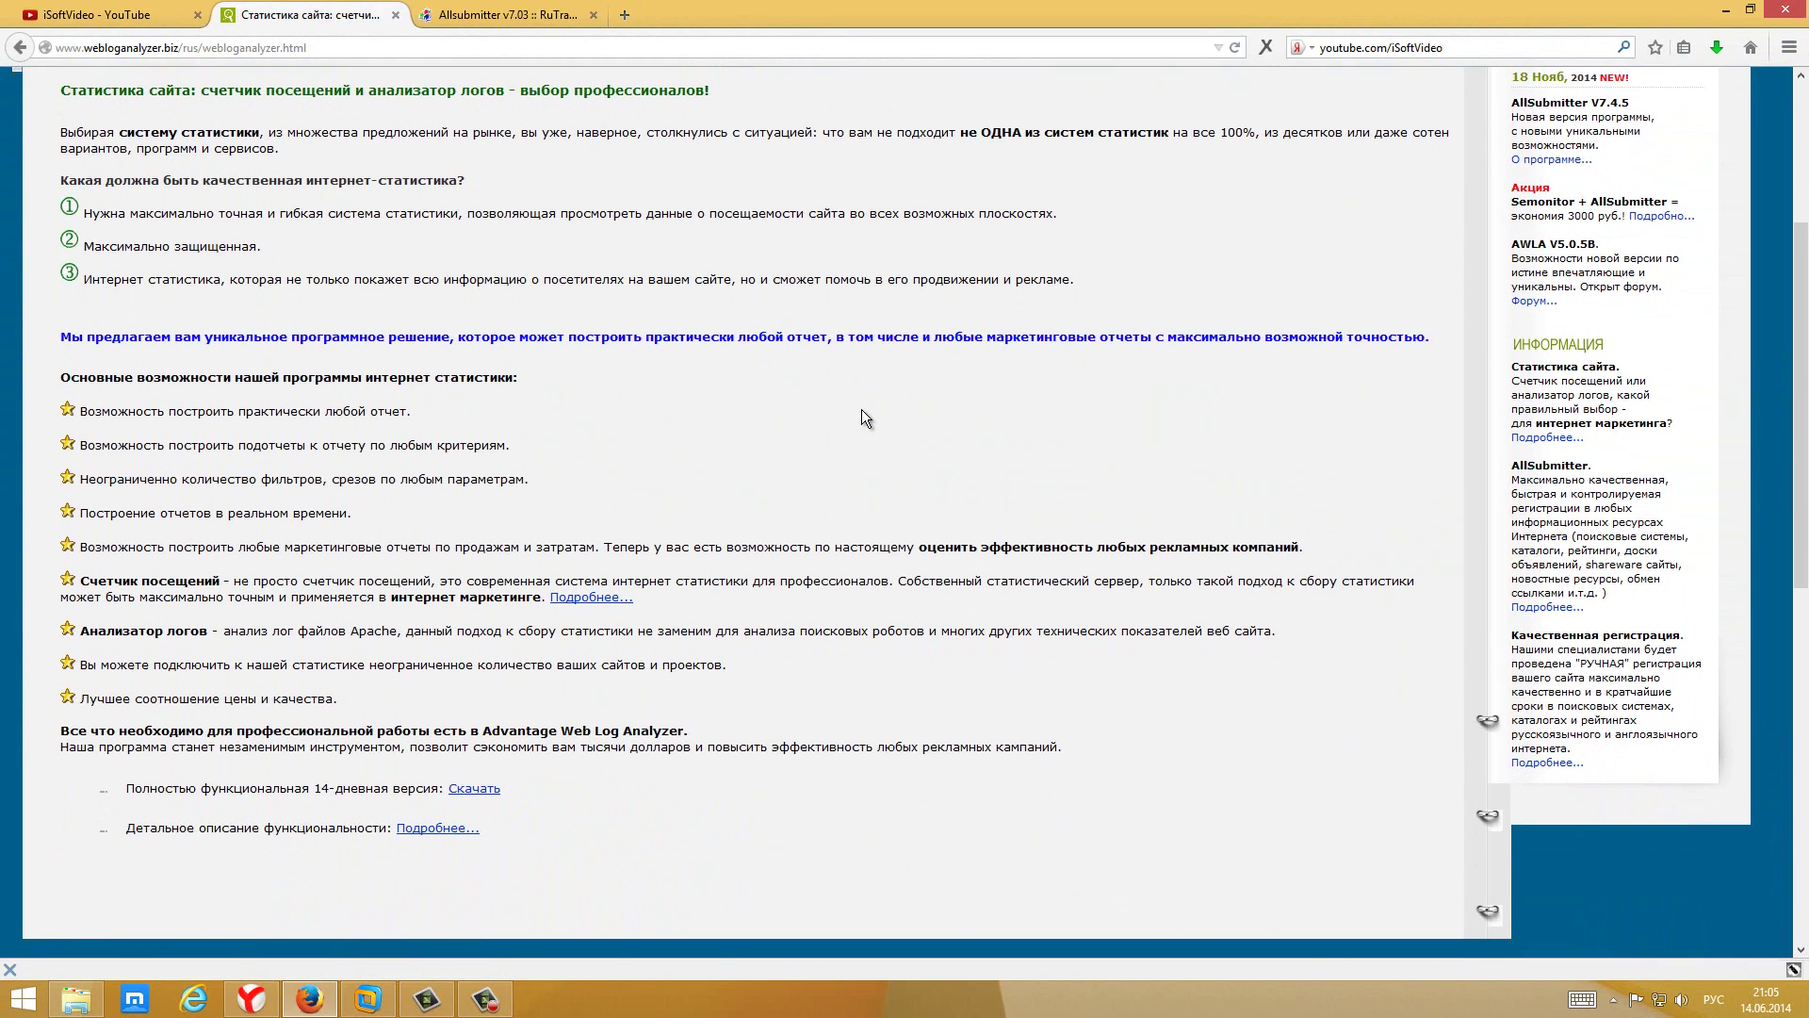
pyautogui.scroll(-3, 861, 409)
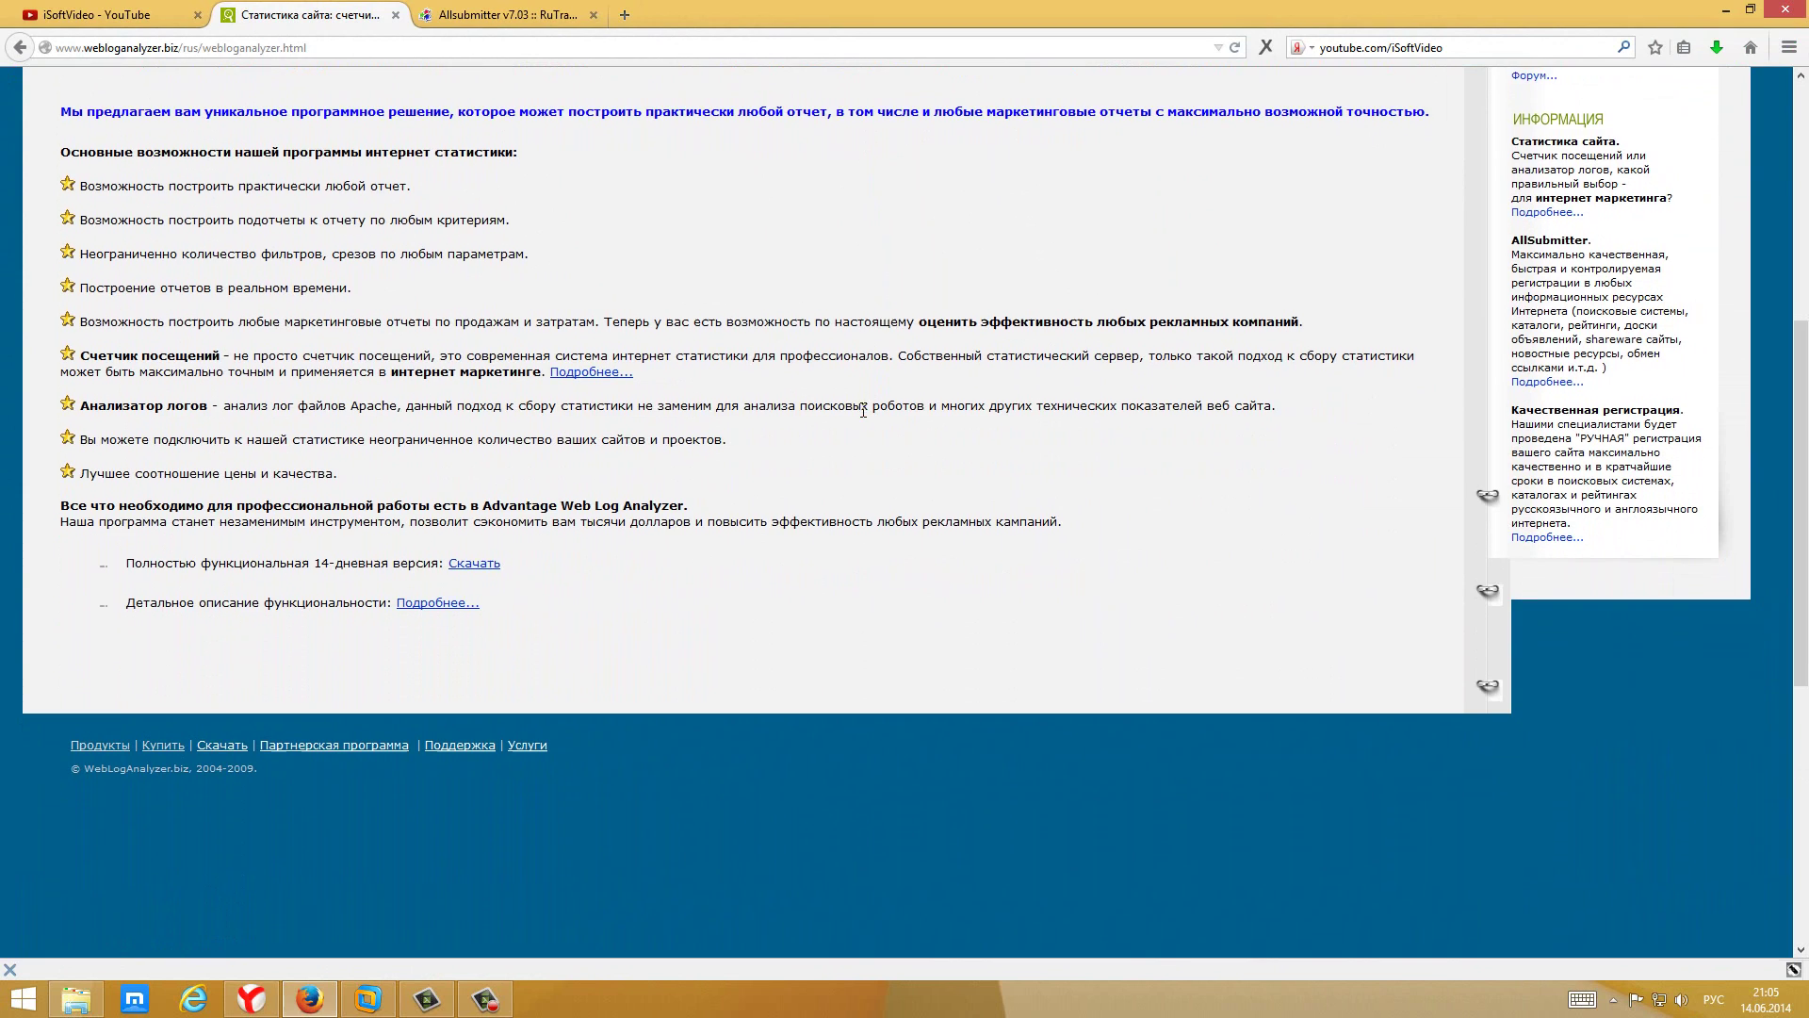
pyautogui.scroll(8, 861, 409)
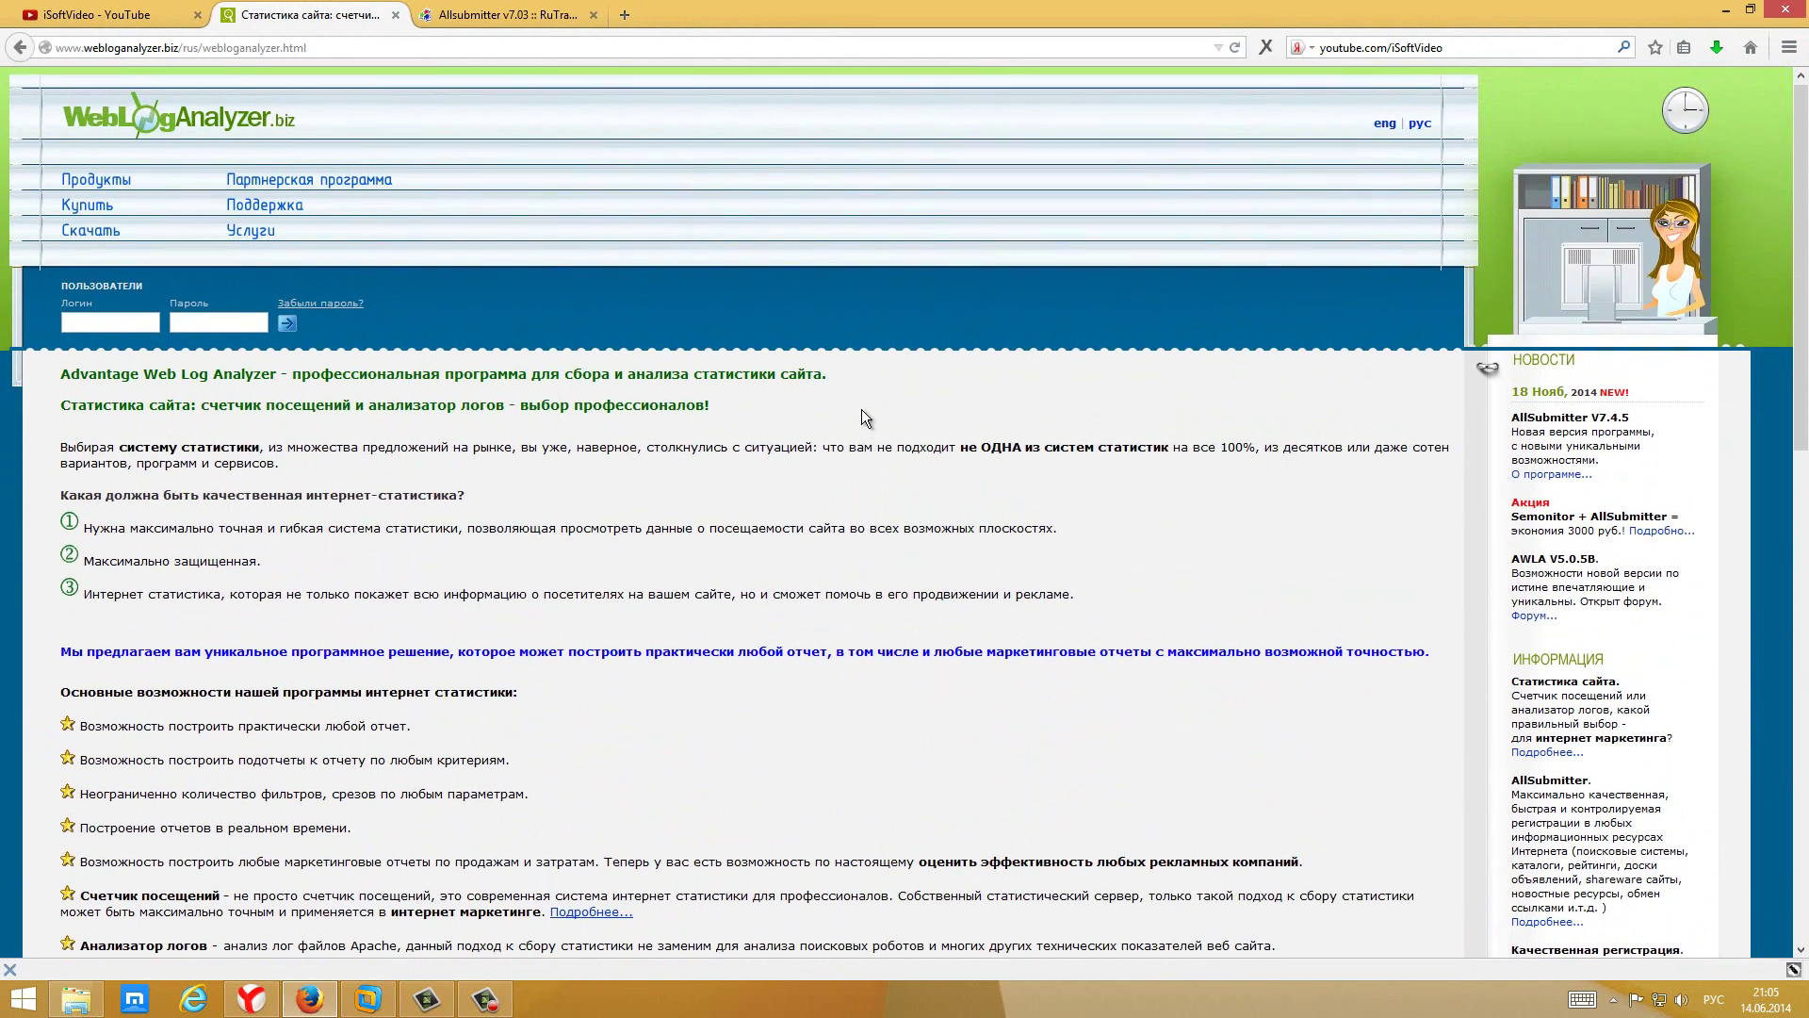
pyautogui.click(107, 210)
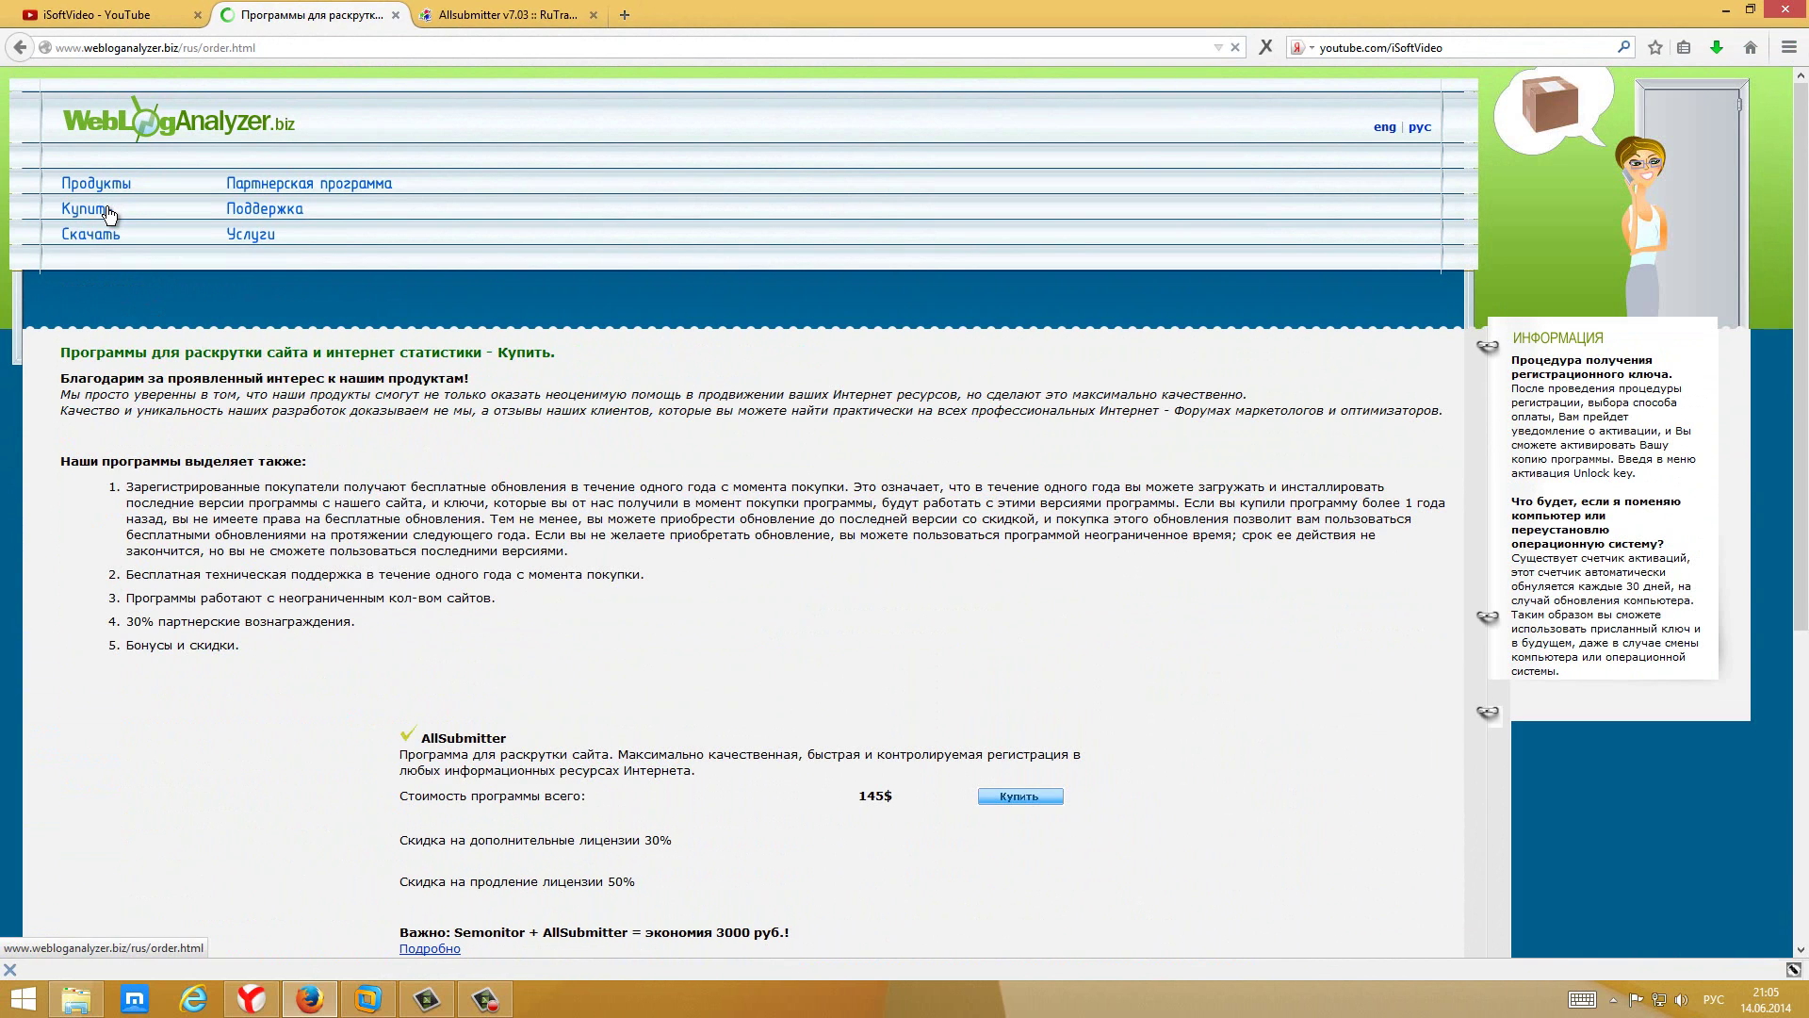
pyautogui.scroll(-2, 857, 523)
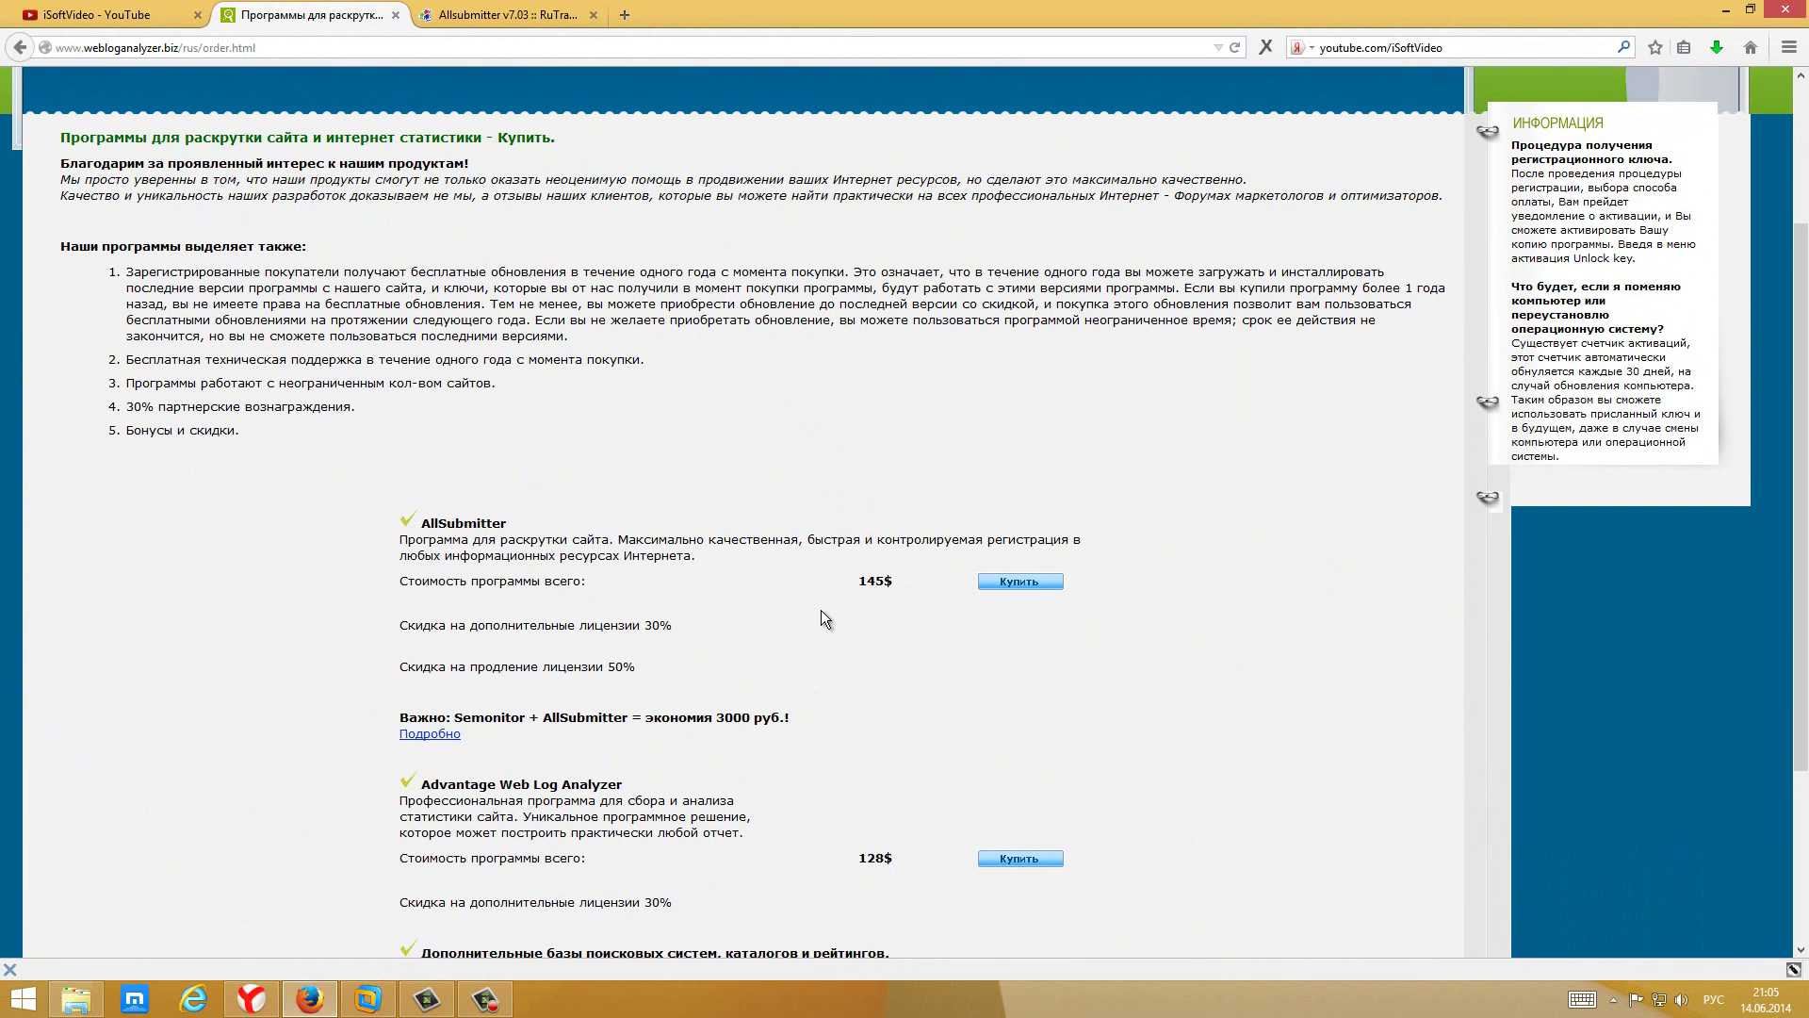
pyautogui.scroll(3, 845, 622)
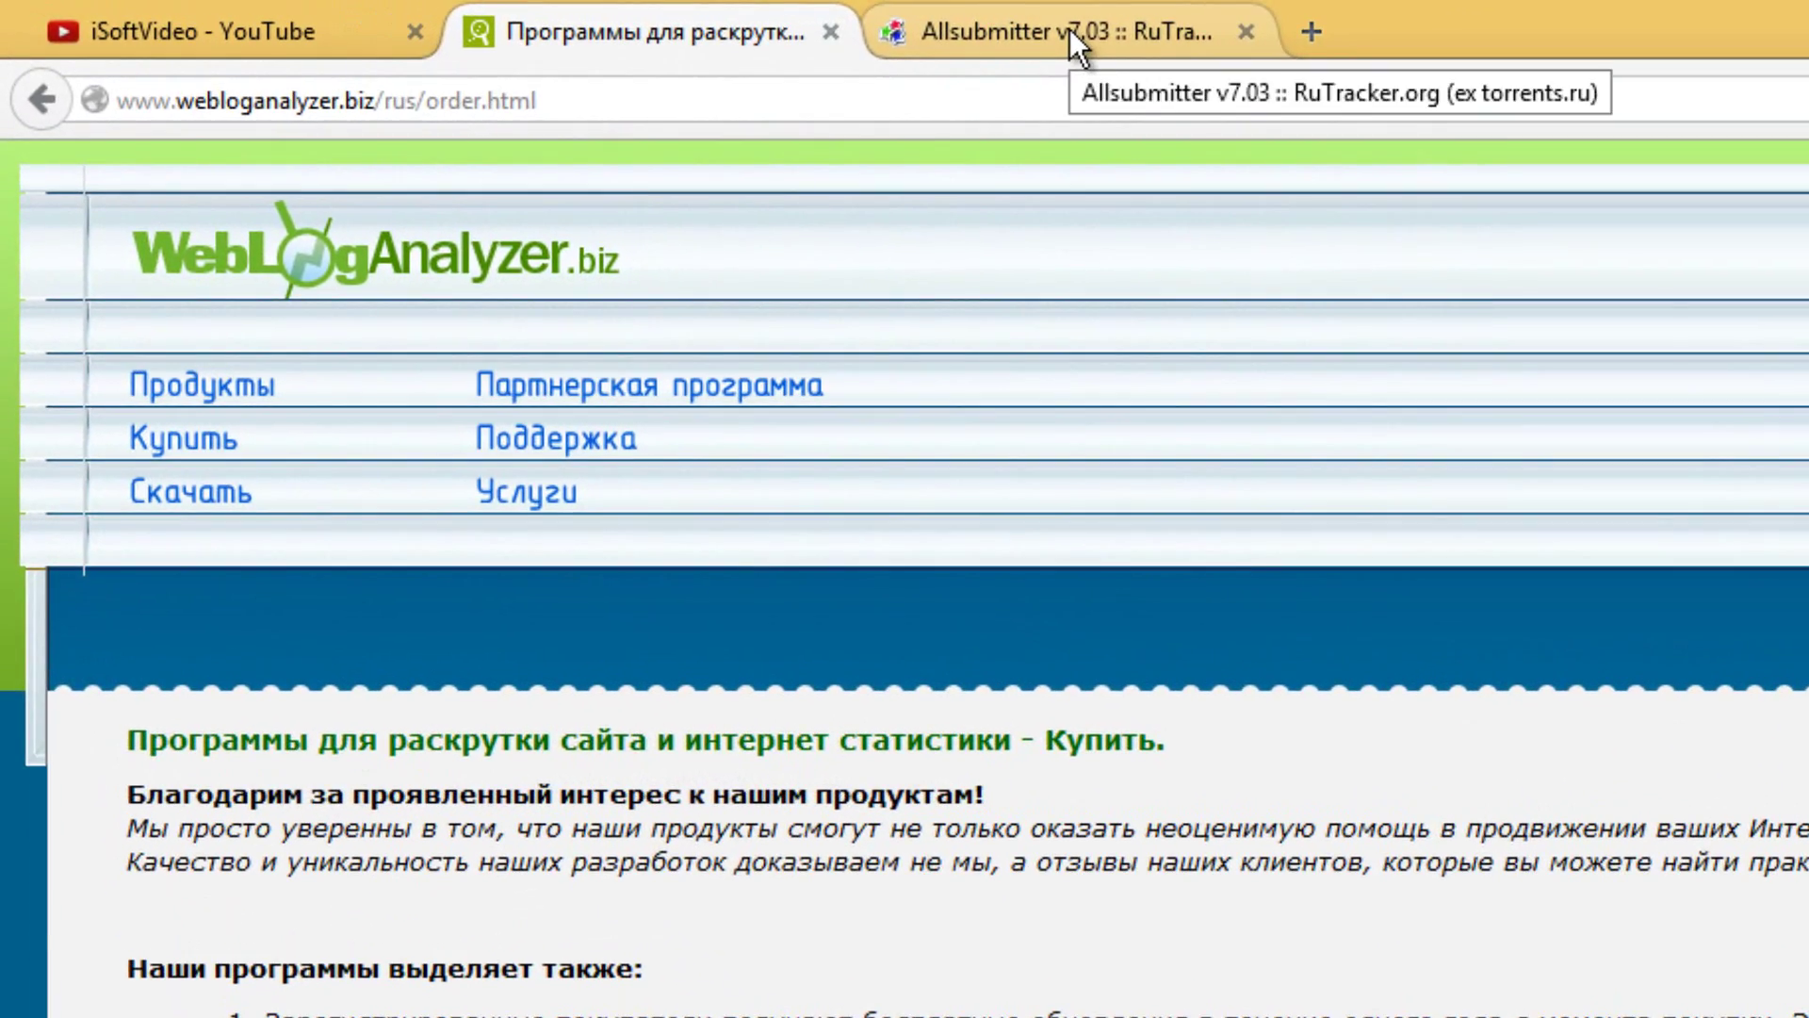
# Read the Allsubmitter v7.03 topic on RuTracker, expanding the screenshots and the solution for the failed import problem
pyautogui.click(723, 20)
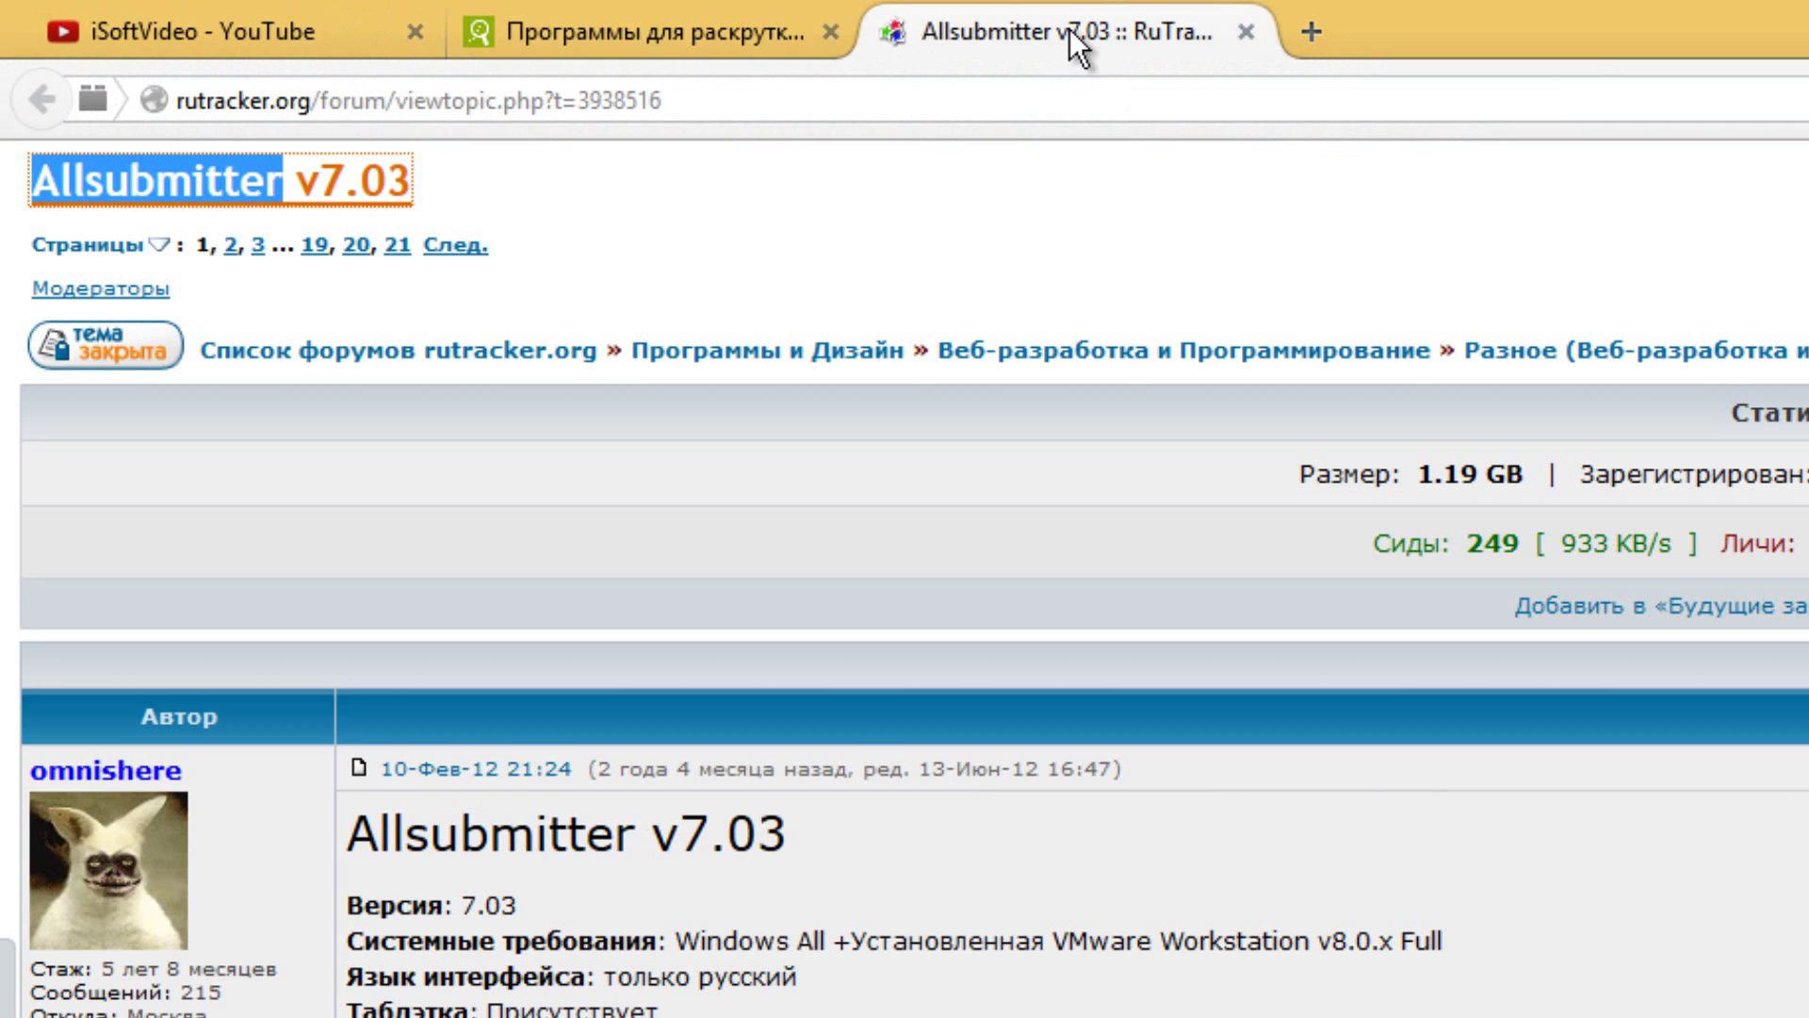
pyautogui.click(545, 183)
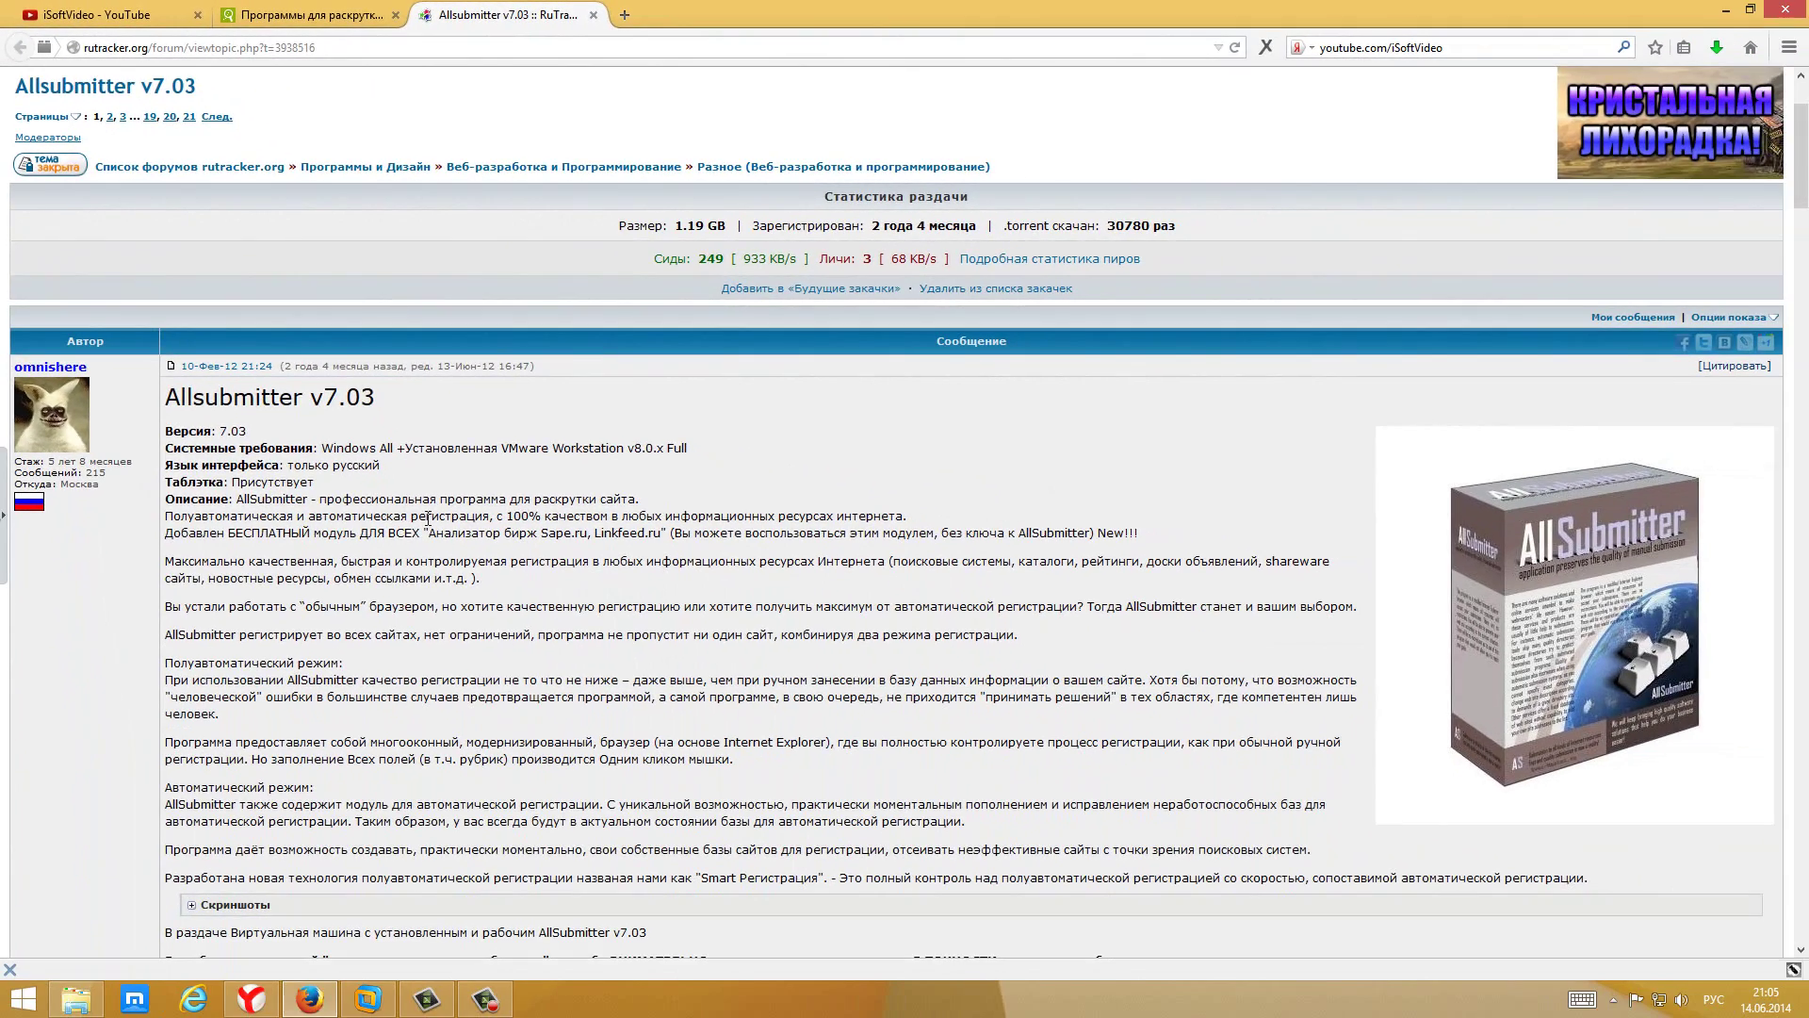
pyautogui.scroll(-5, 928, 567)
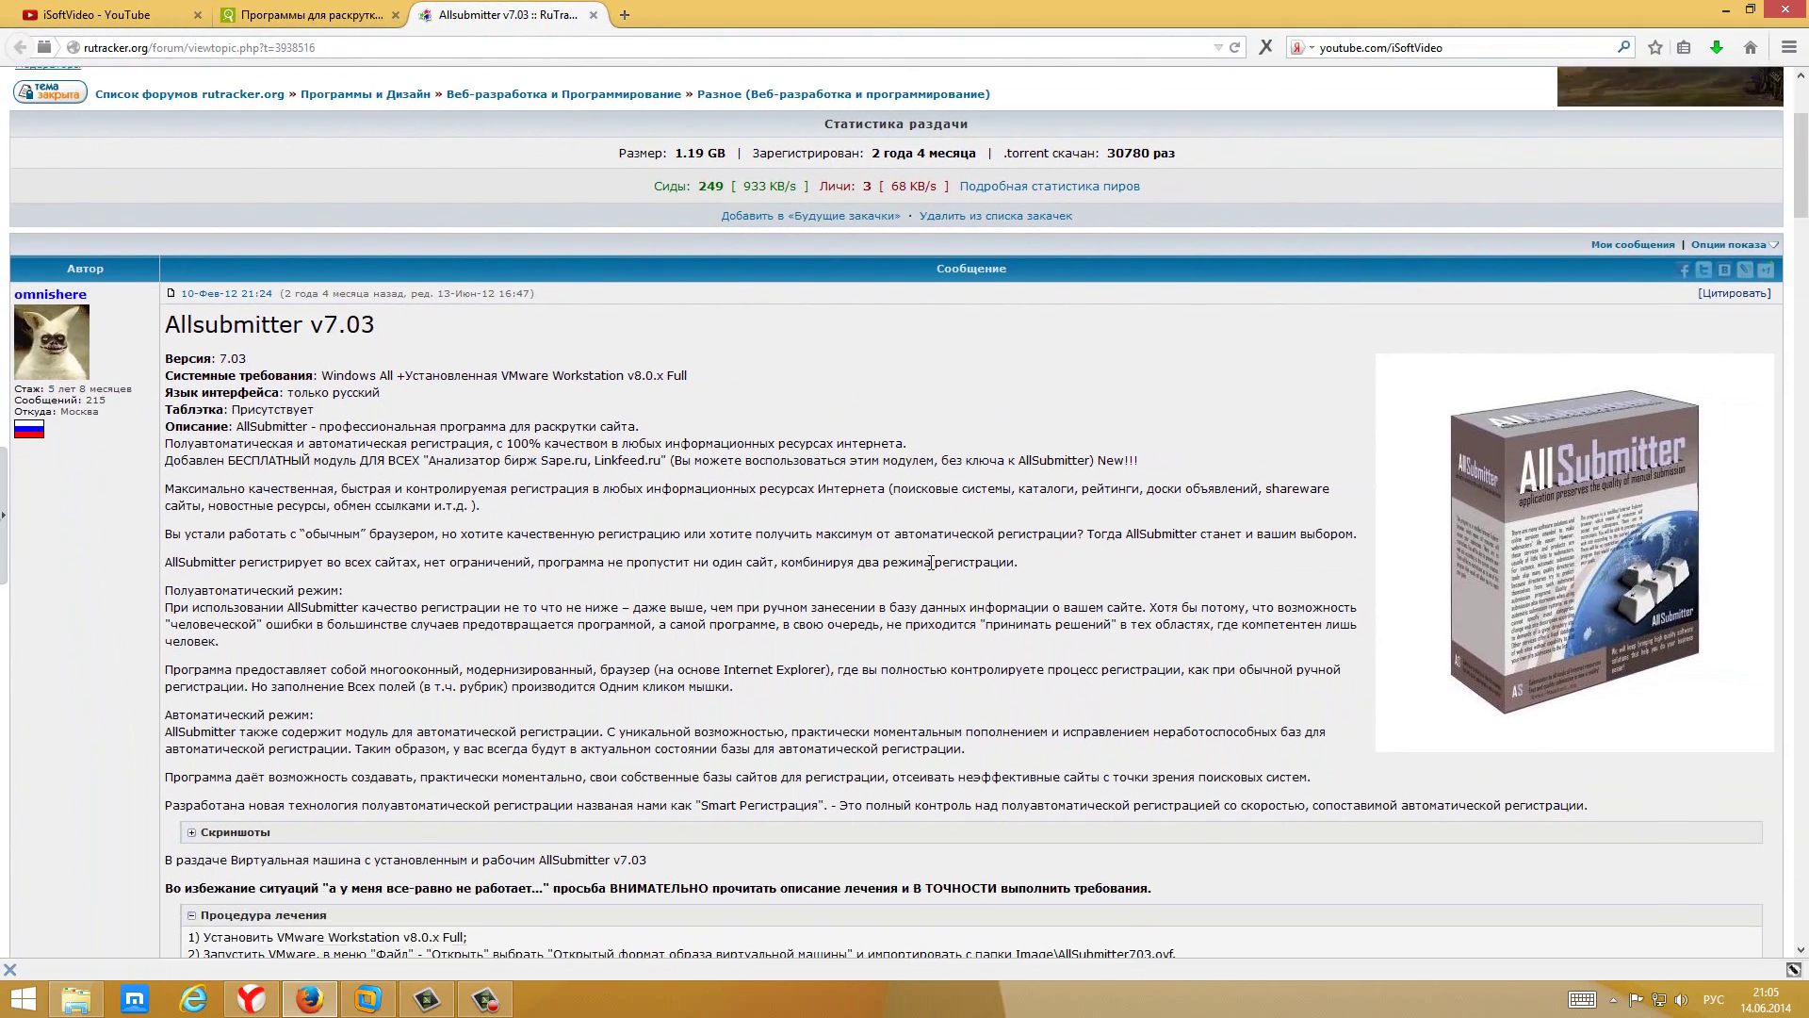
pyautogui.scroll(-2, 929, 562)
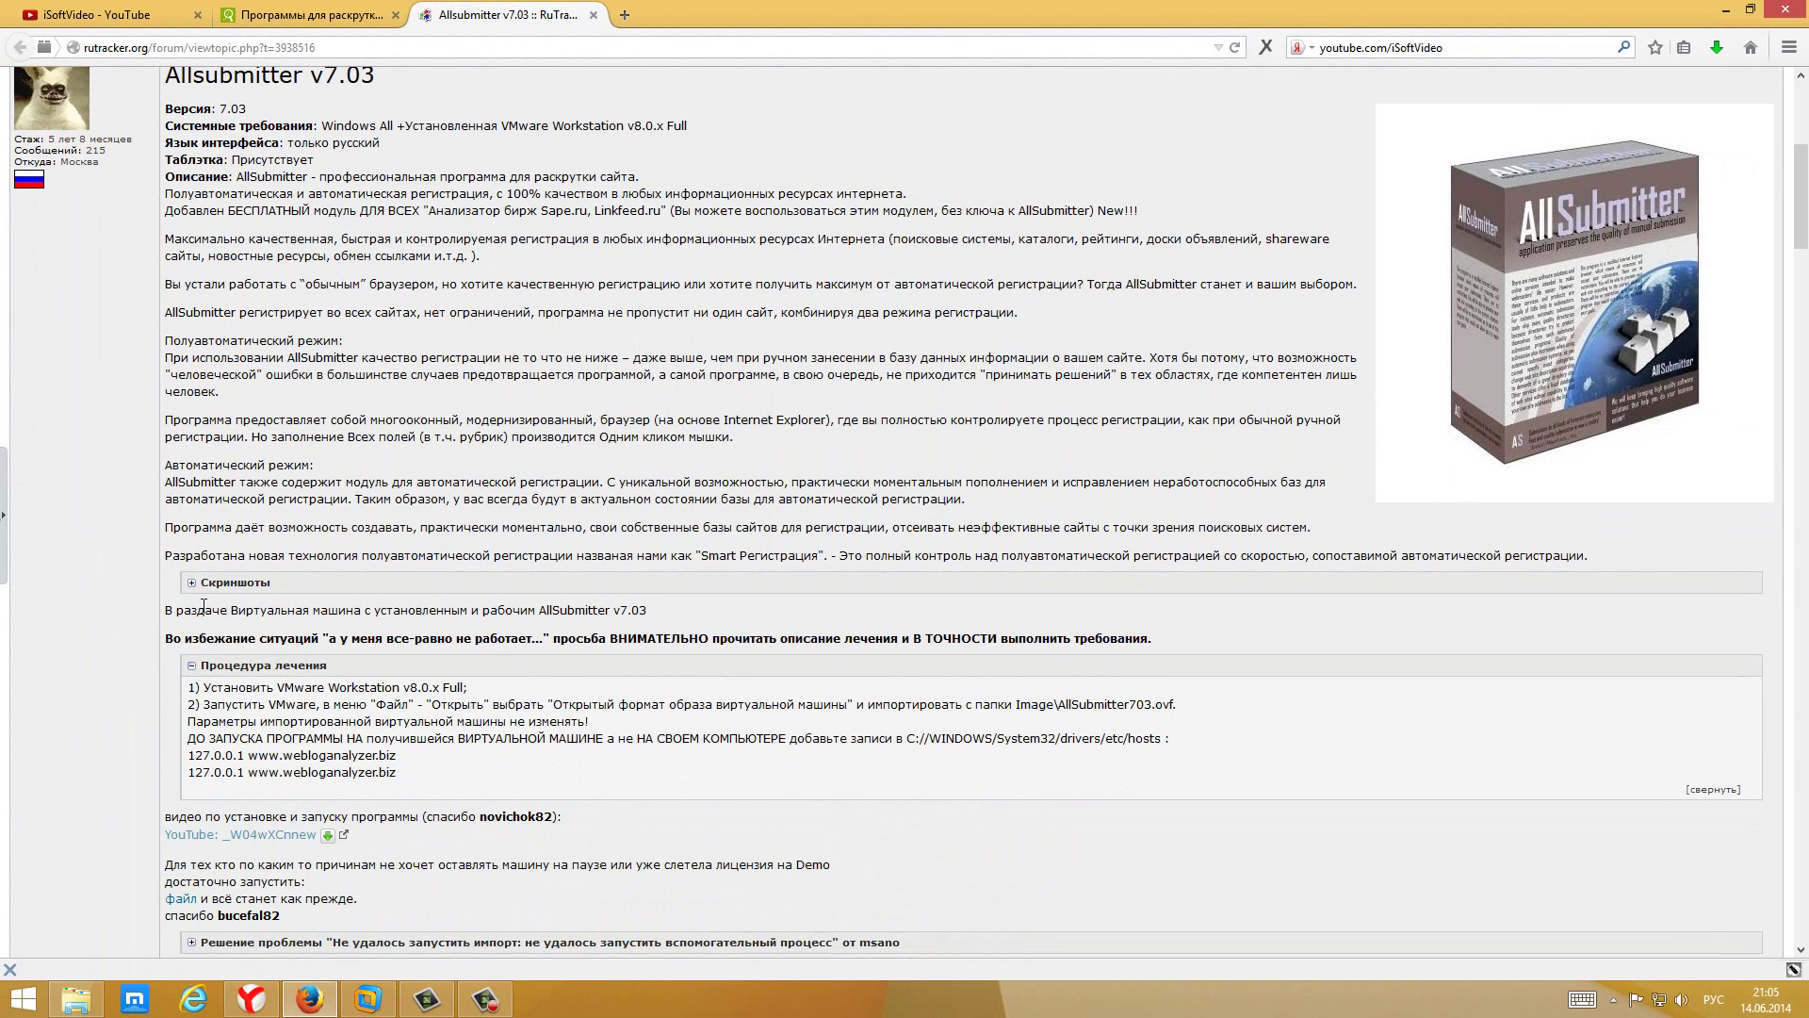
pyautogui.click(232, 584)
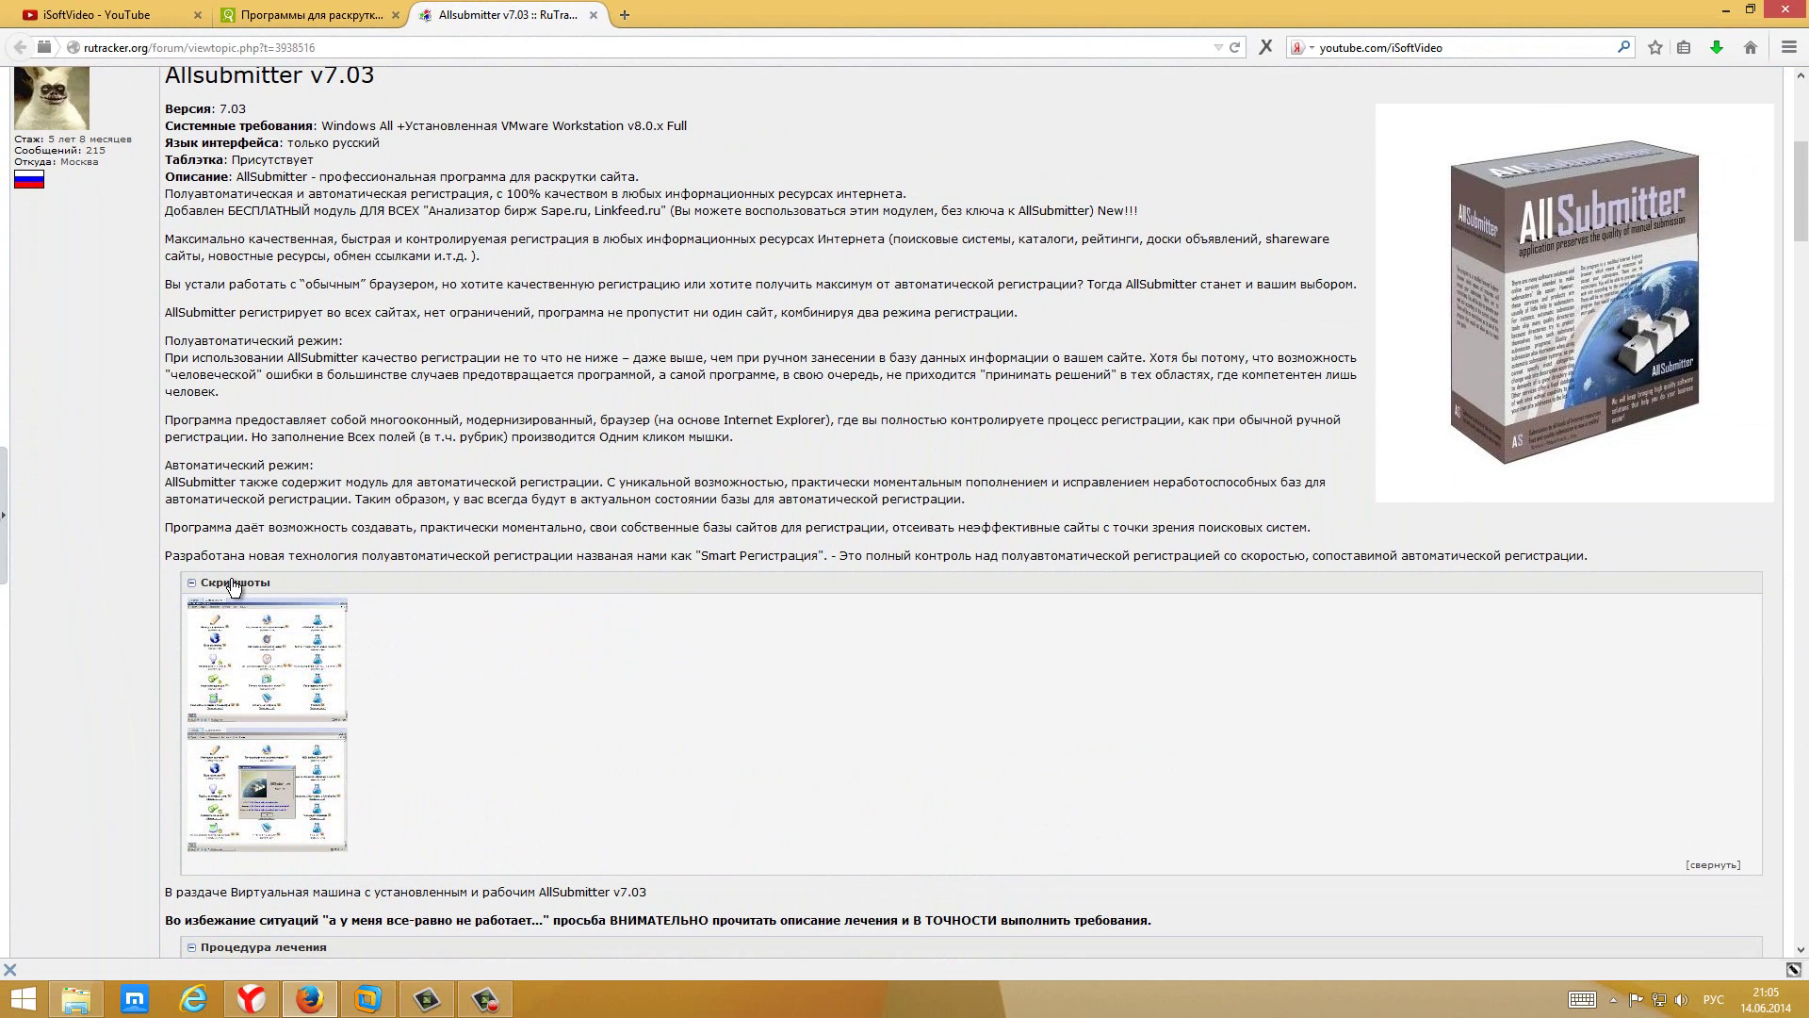
pyautogui.scroll(-8, 232, 585)
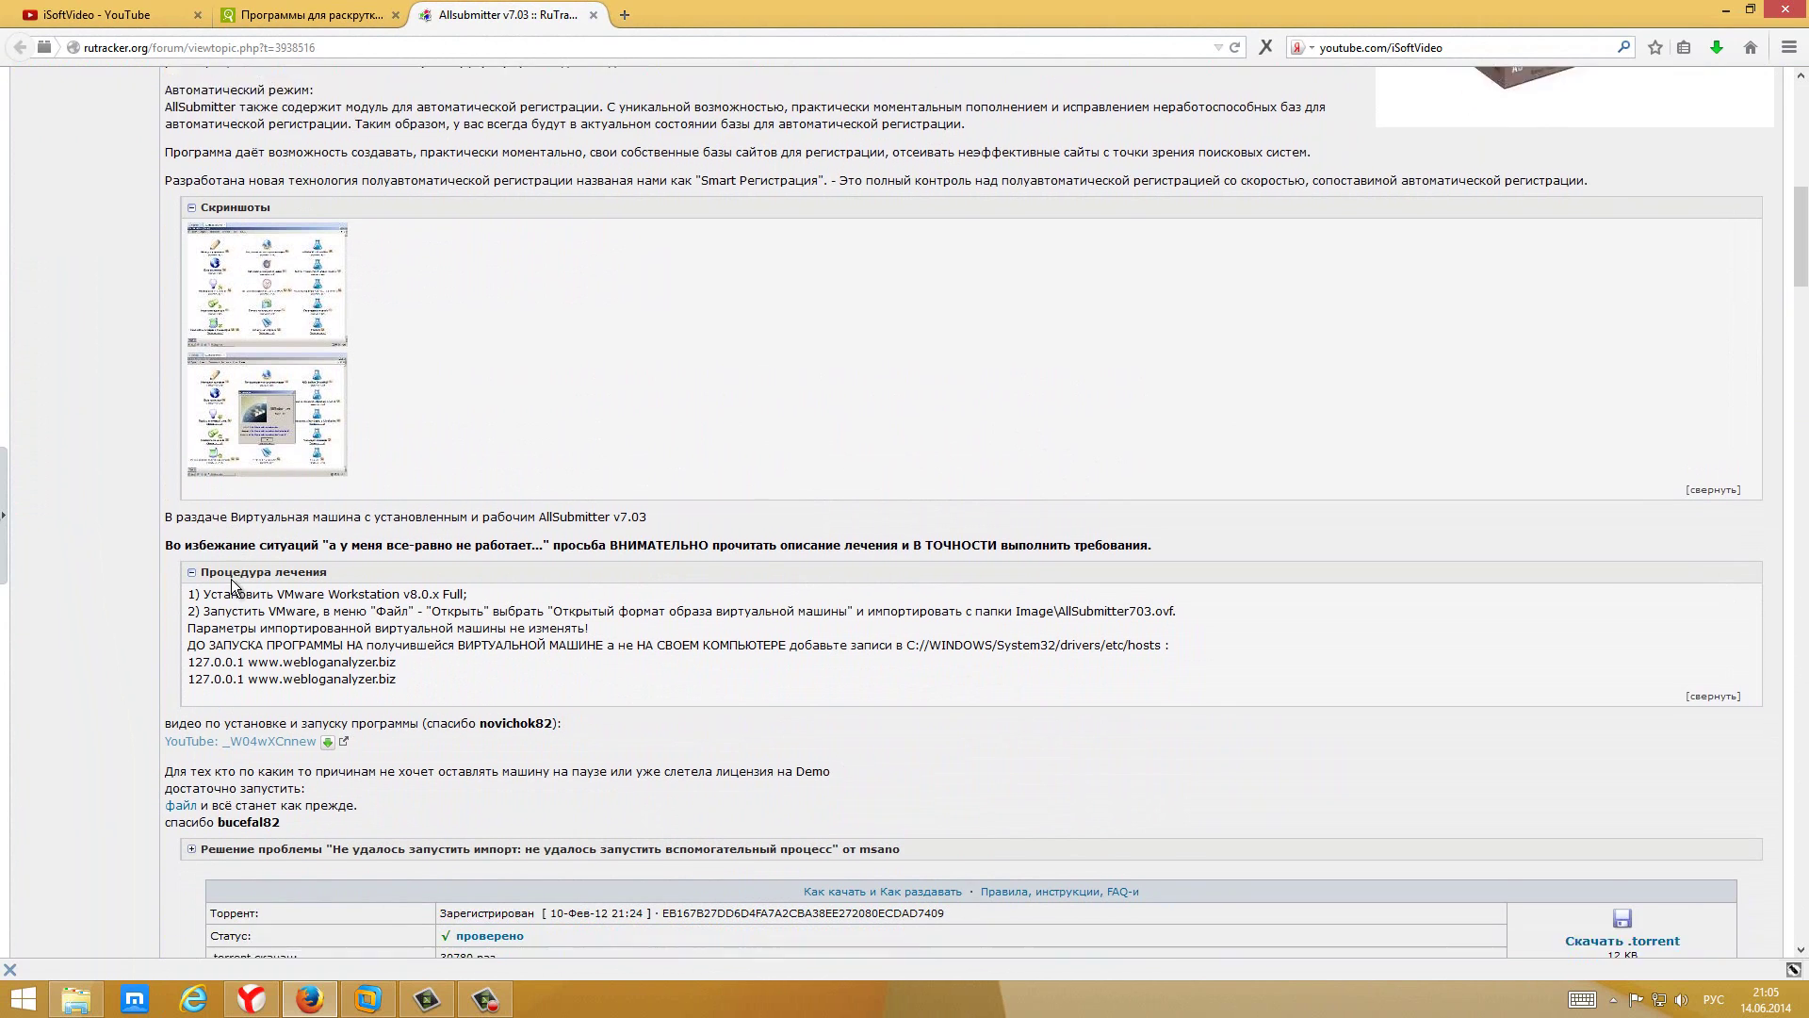
pyautogui.scroll(-3, 230, 578)
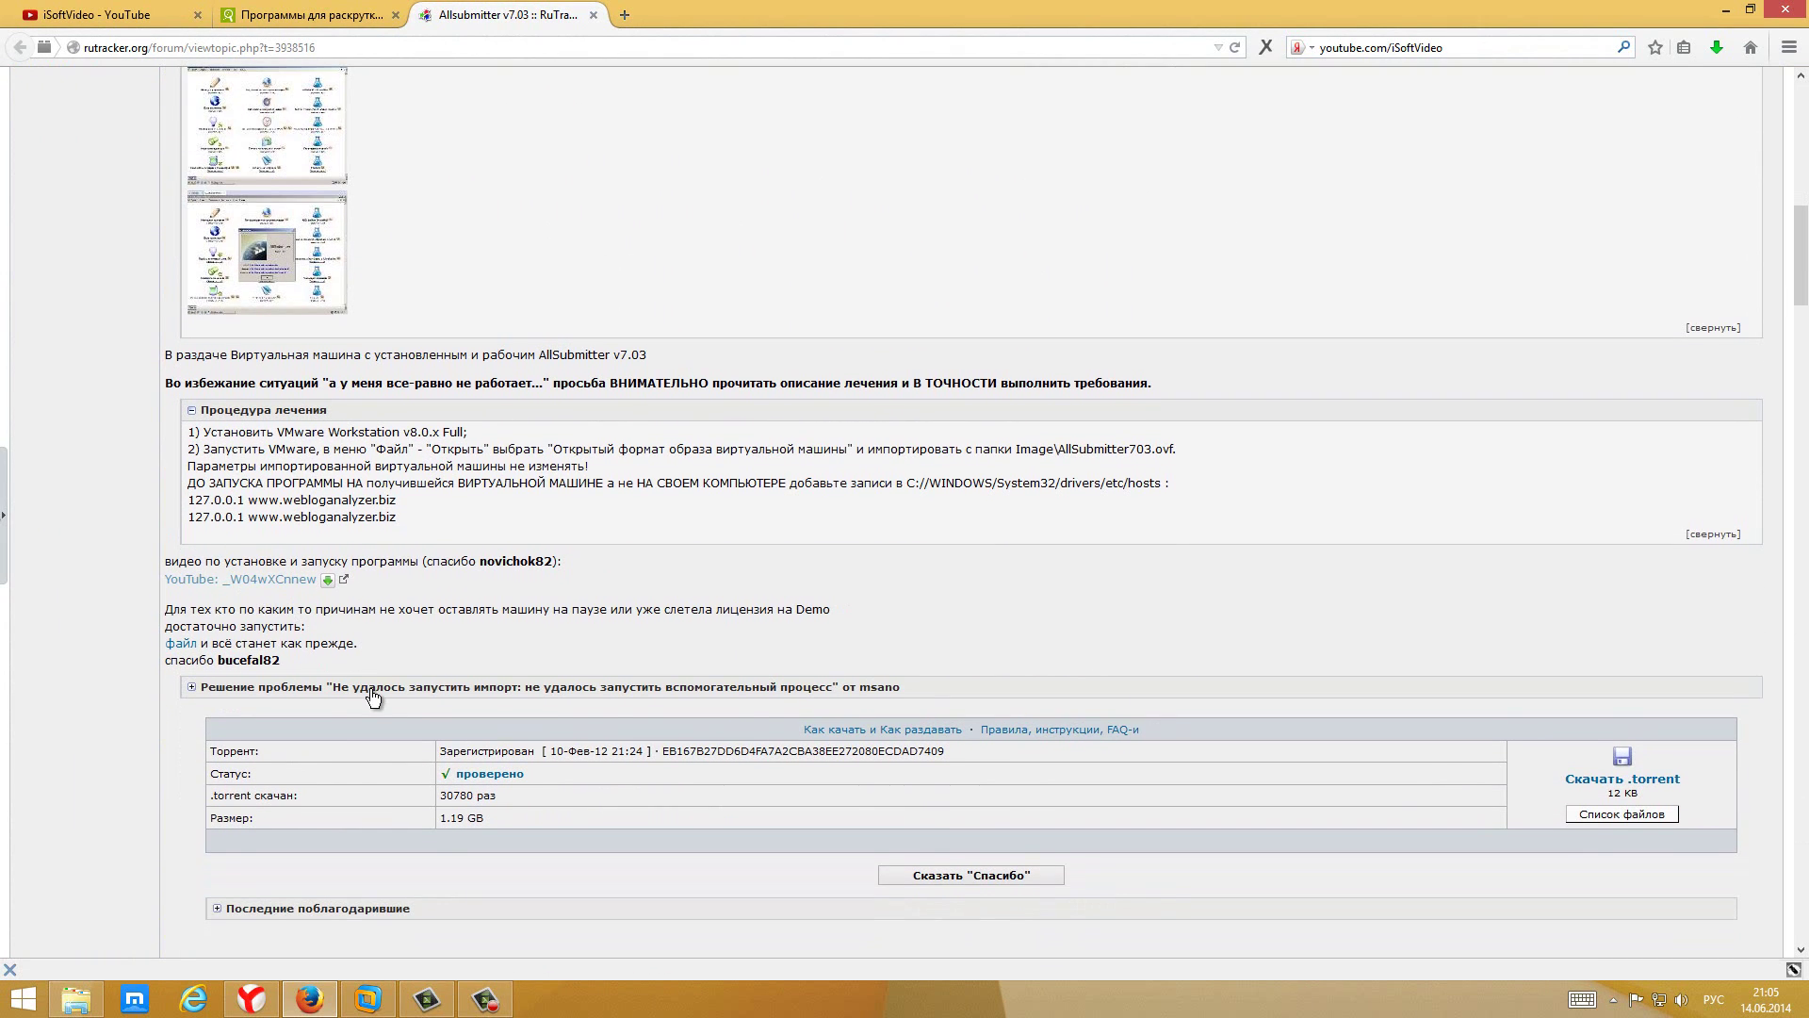
pyautogui.click(374, 691)
pyautogui.scroll(-2, 411, 675)
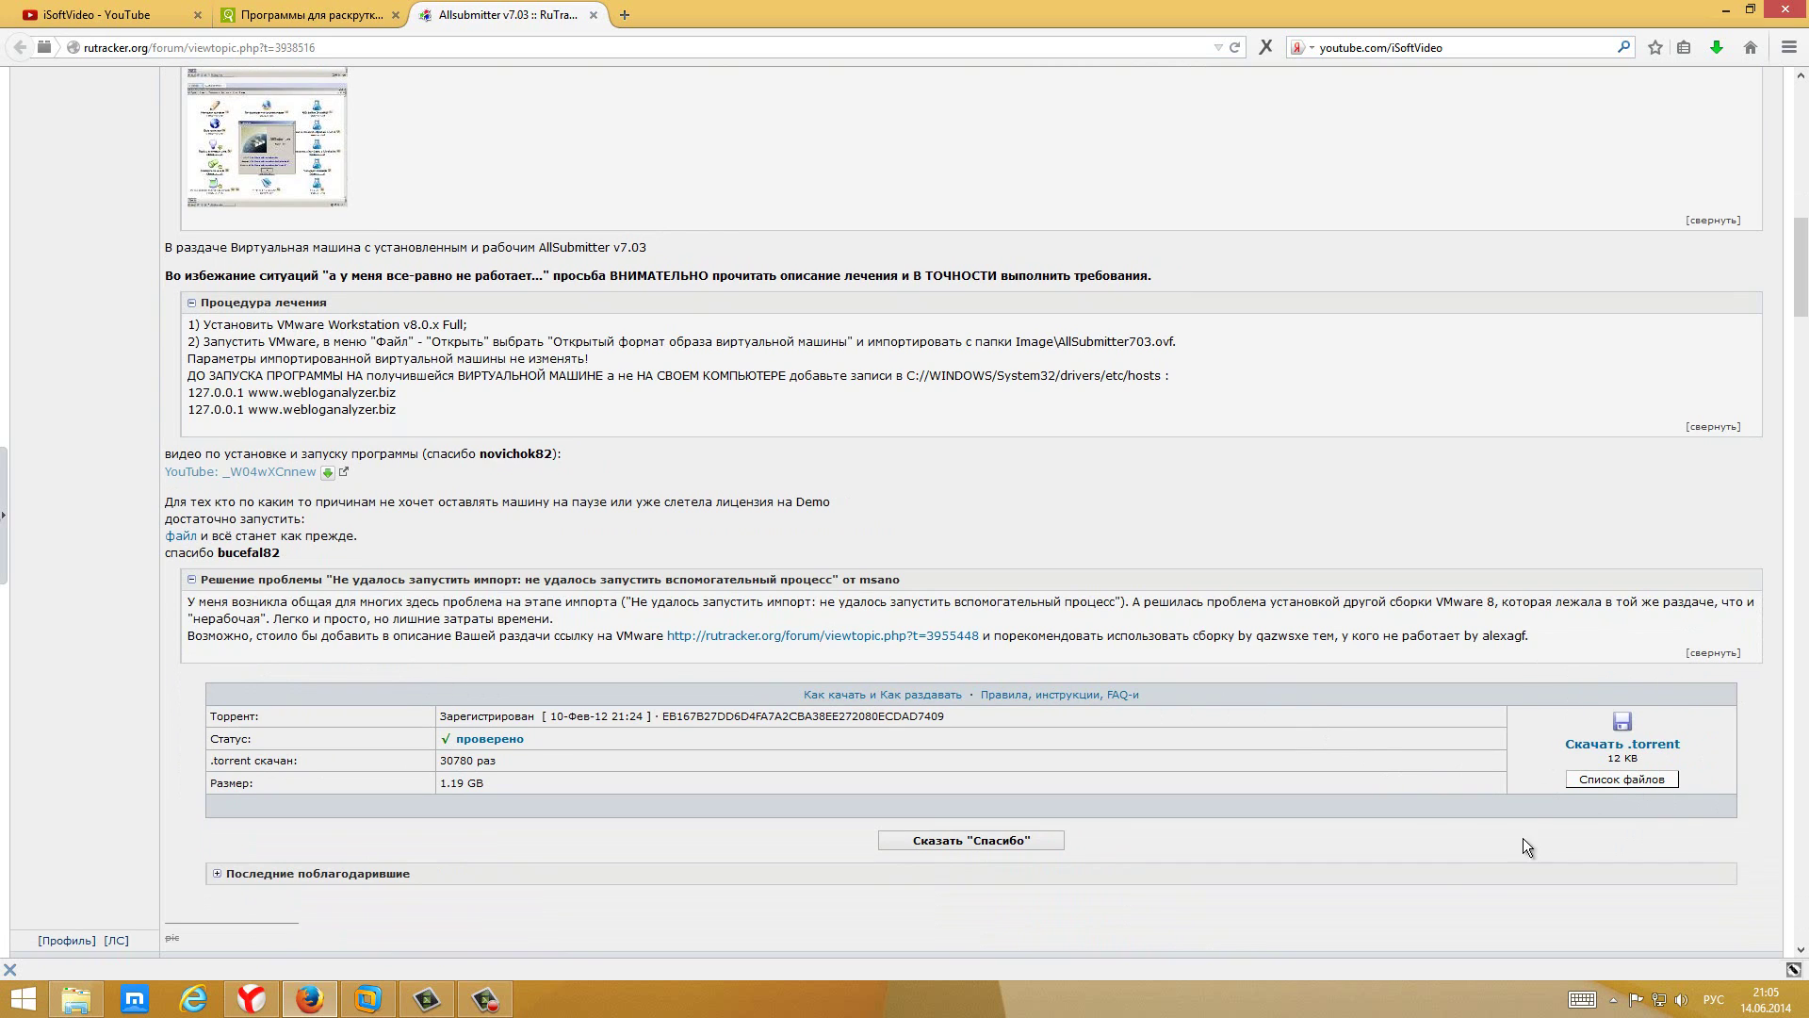
# Open the Readme file in the AllSubmitter_v7.03 downloads folder in File Explorer and read the VMware import instruction
pyautogui.click(93, 998)
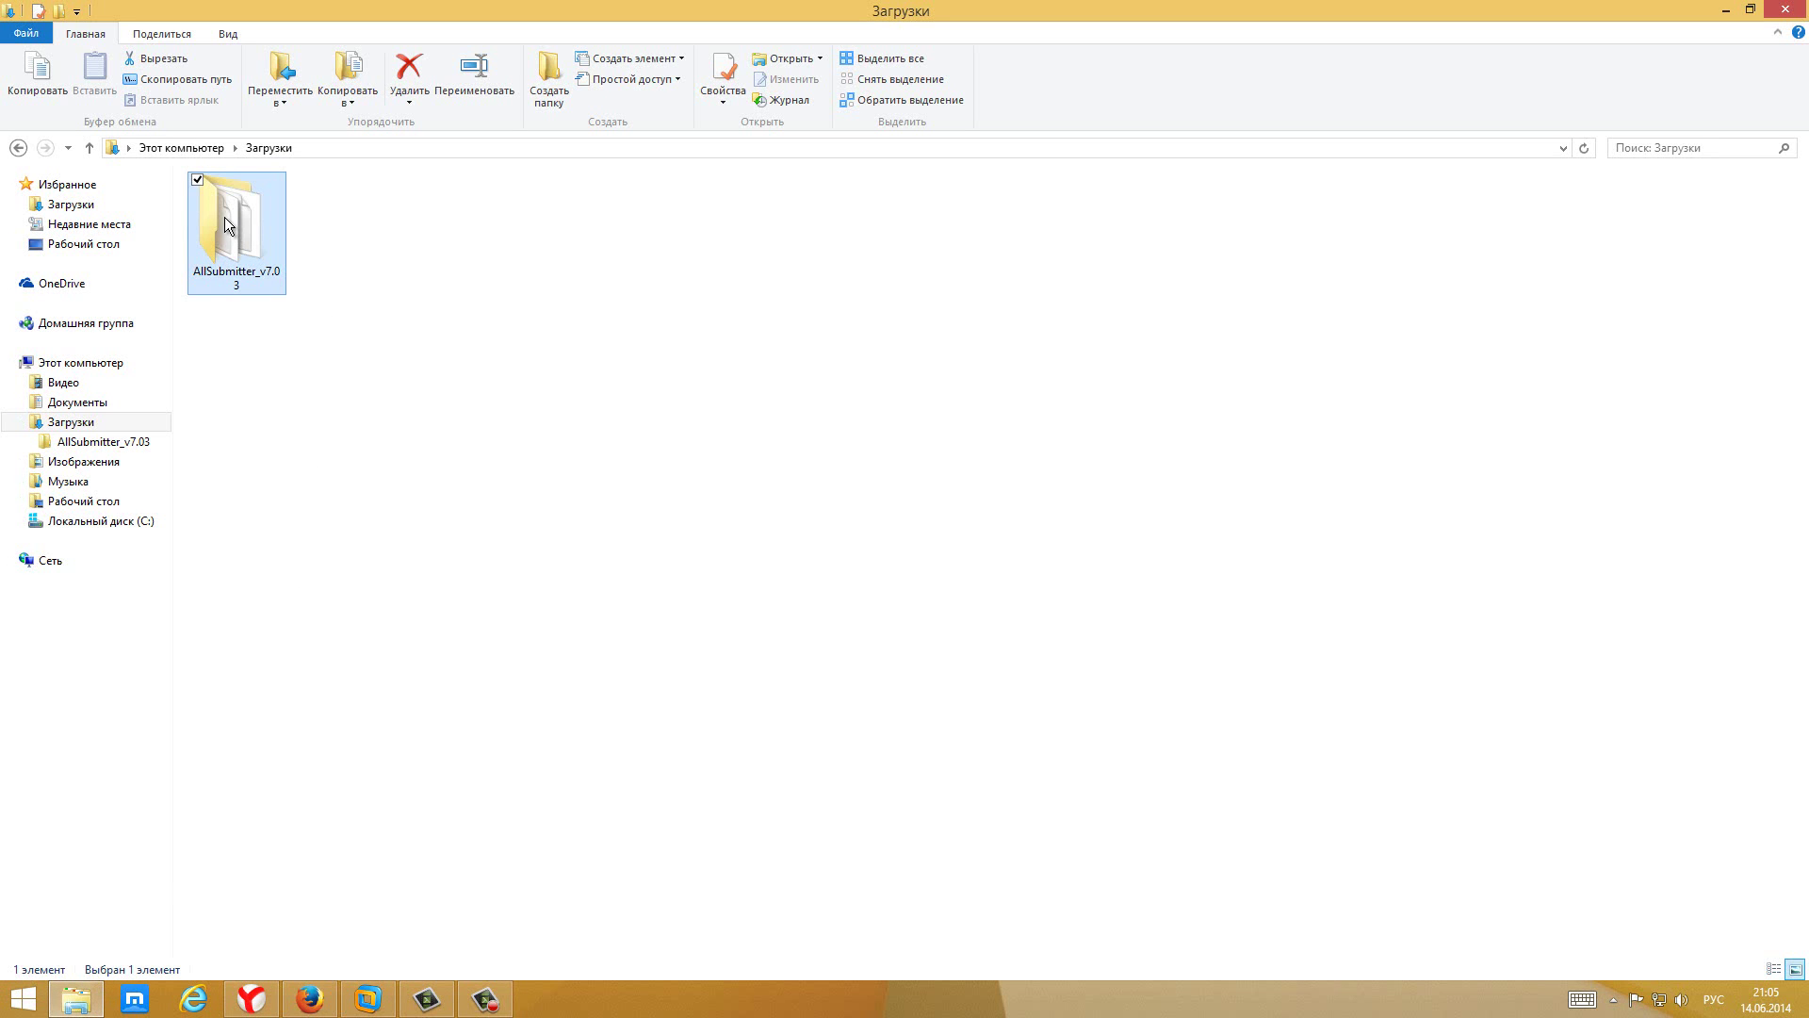
pyautogui.doubleClick(223, 250)
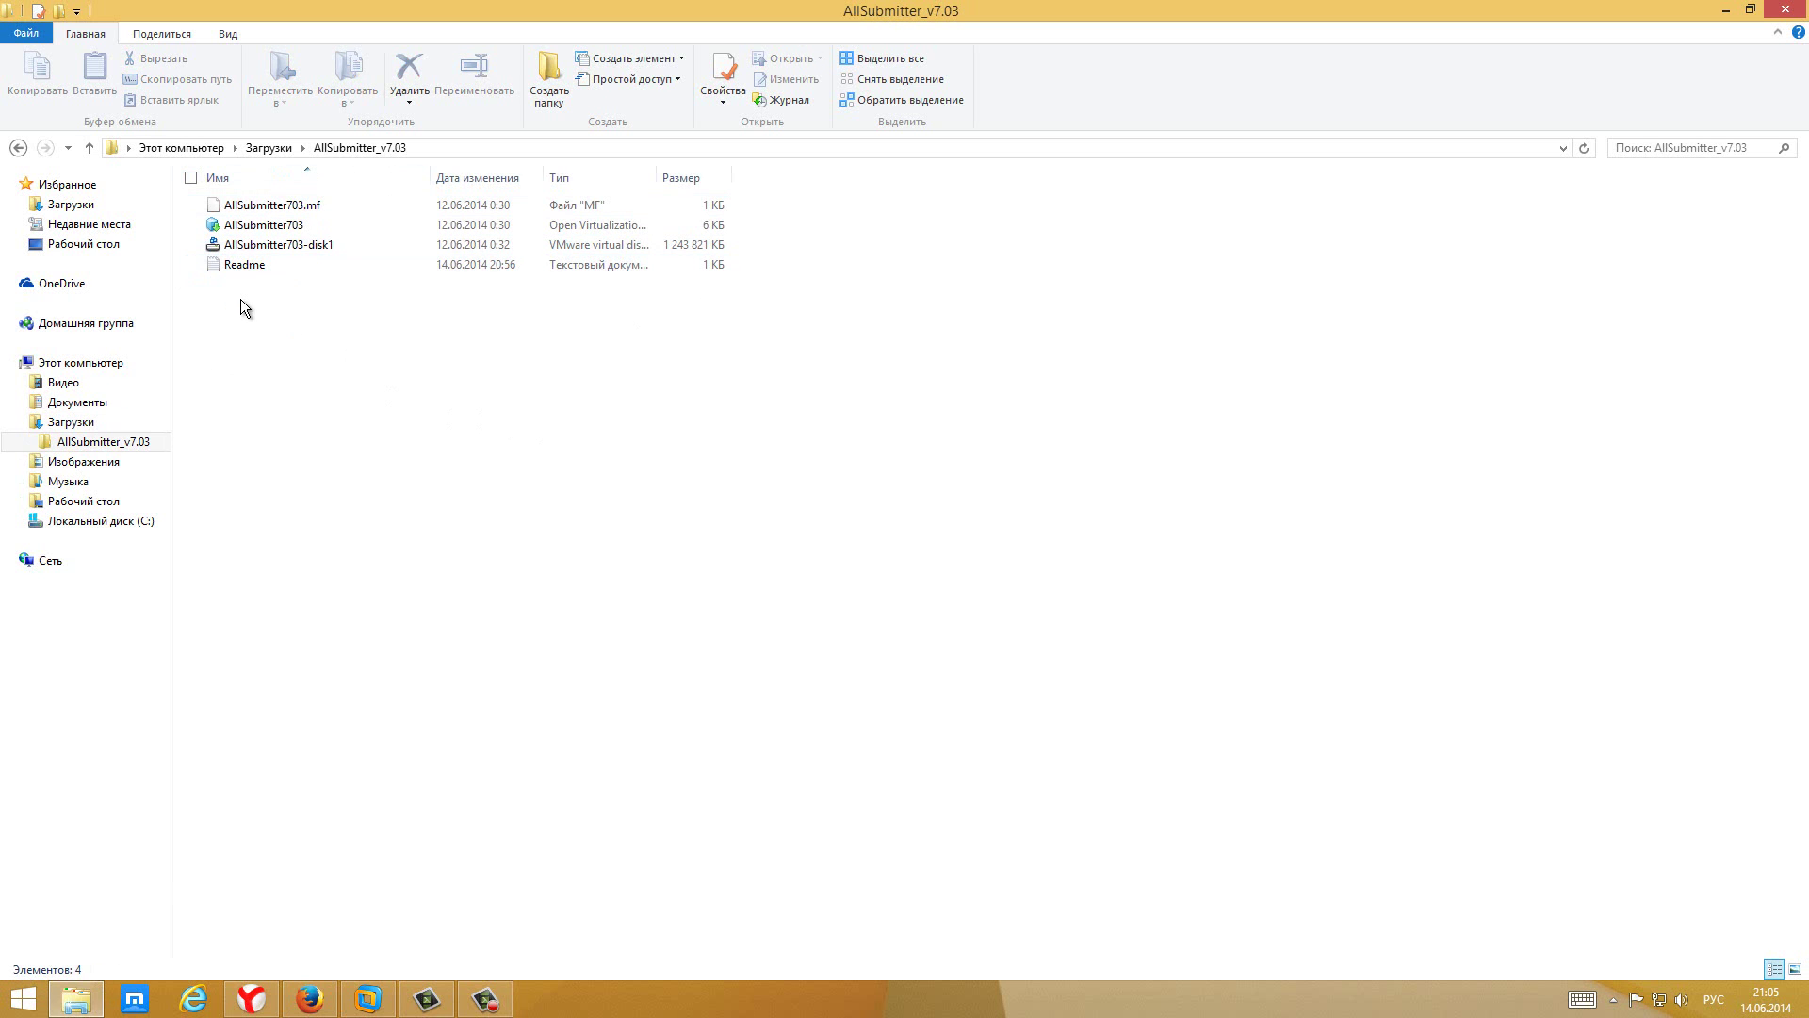
pyautogui.click(239, 271)
pyautogui.doubleClick(239, 272)
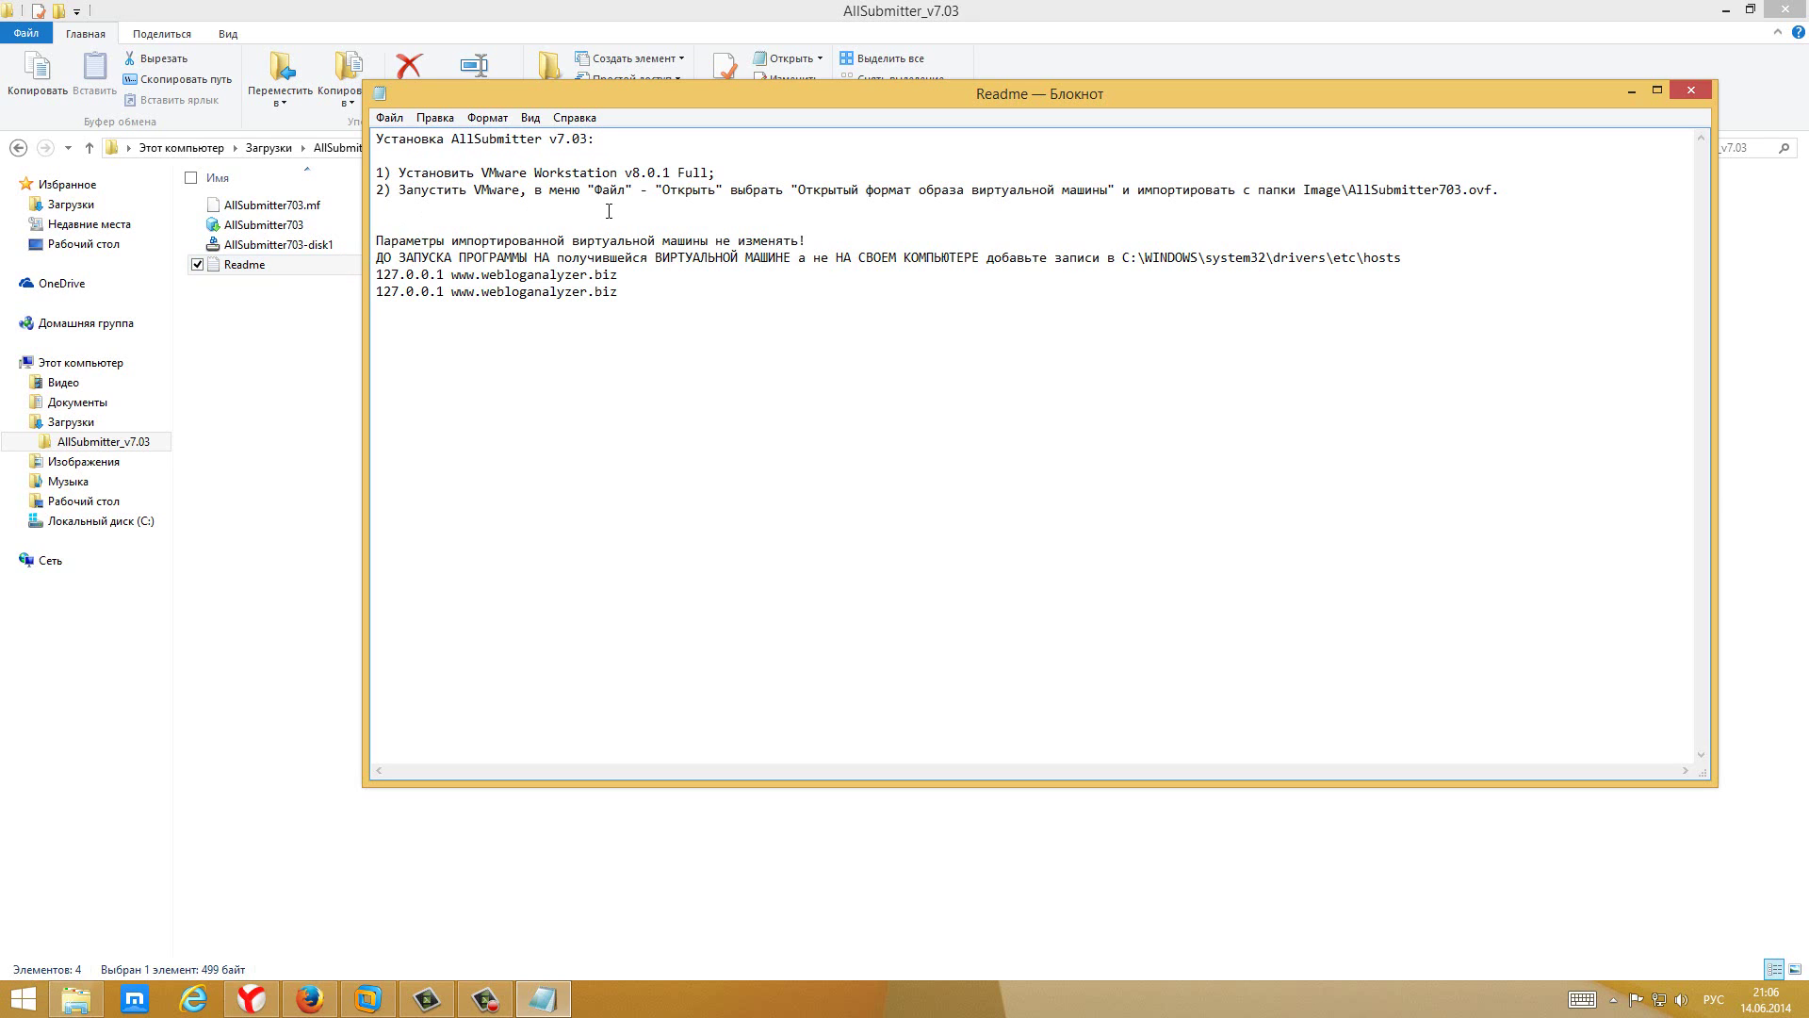
pyautogui.moveTo(640, 194); pyautogui.dragTo(1433, 189)
pyautogui.click(1503, 205)
# Switch to VMware Workstation and import the AllSubmitter703 virtual machine from the AllSubmitter_v7.03 downloads folder, keeping the suggested name and storage path
pyautogui.click(370, 1002)
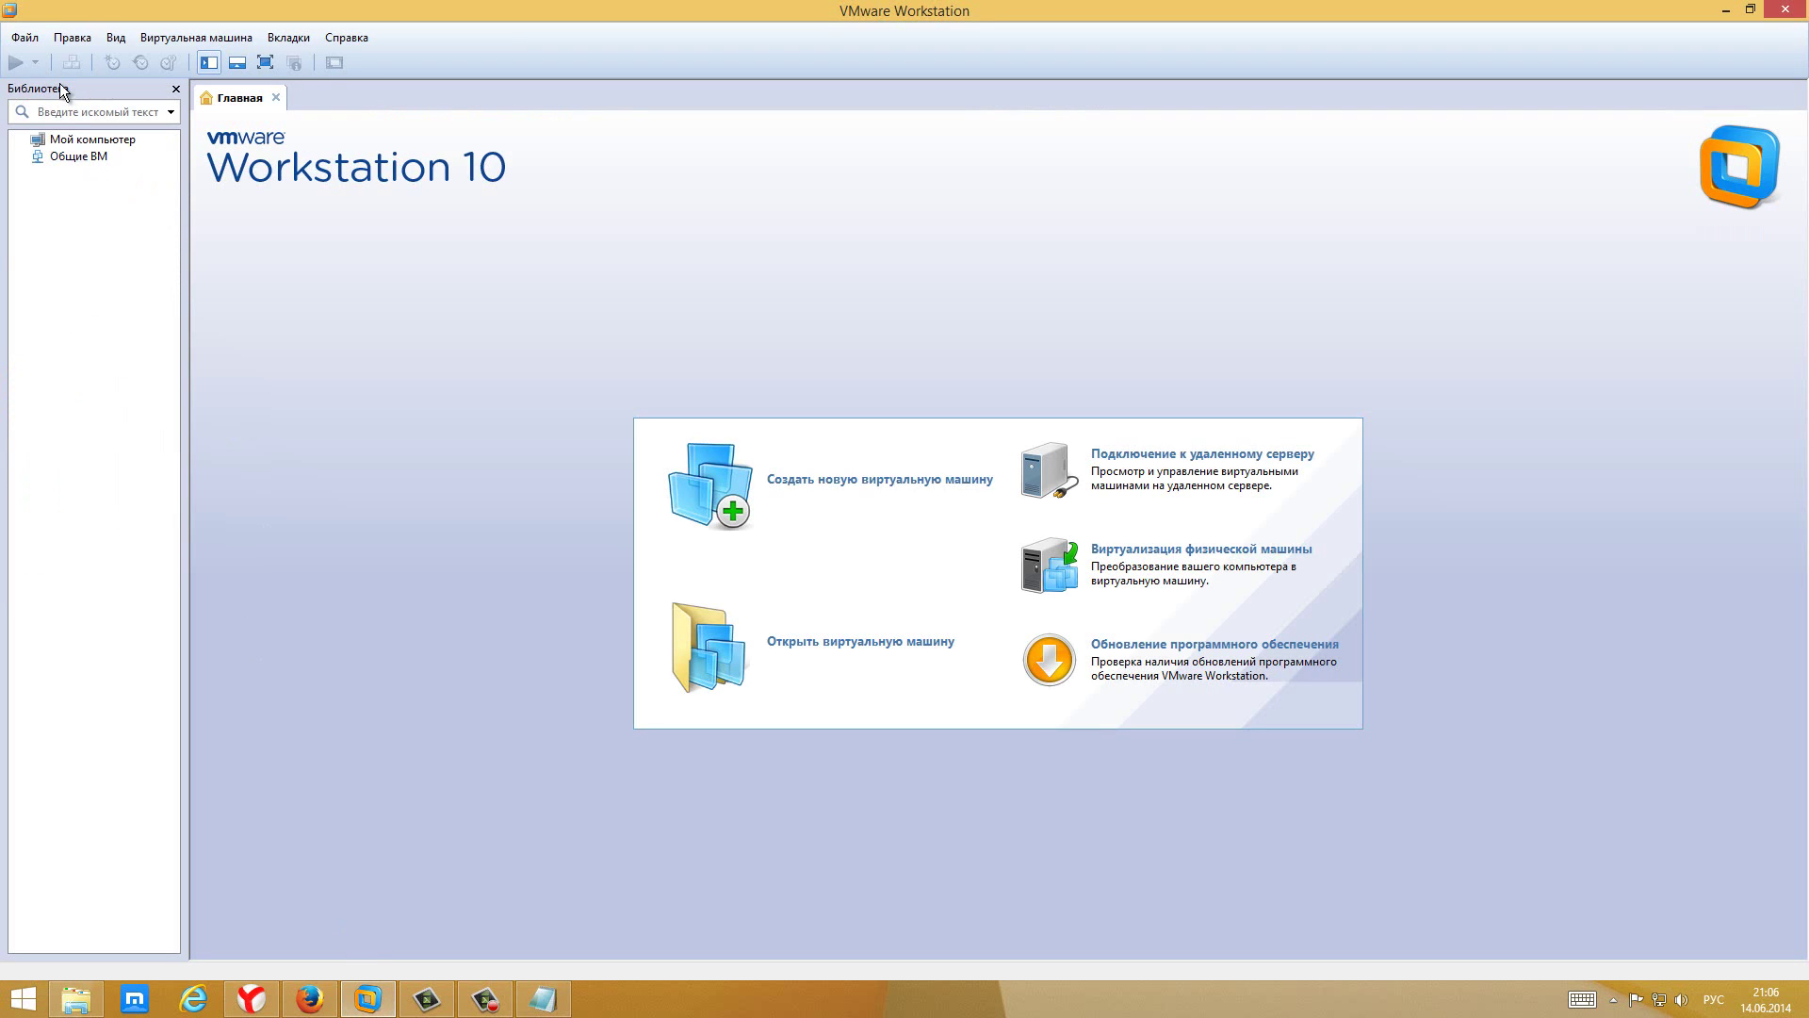
pyautogui.click(25, 40)
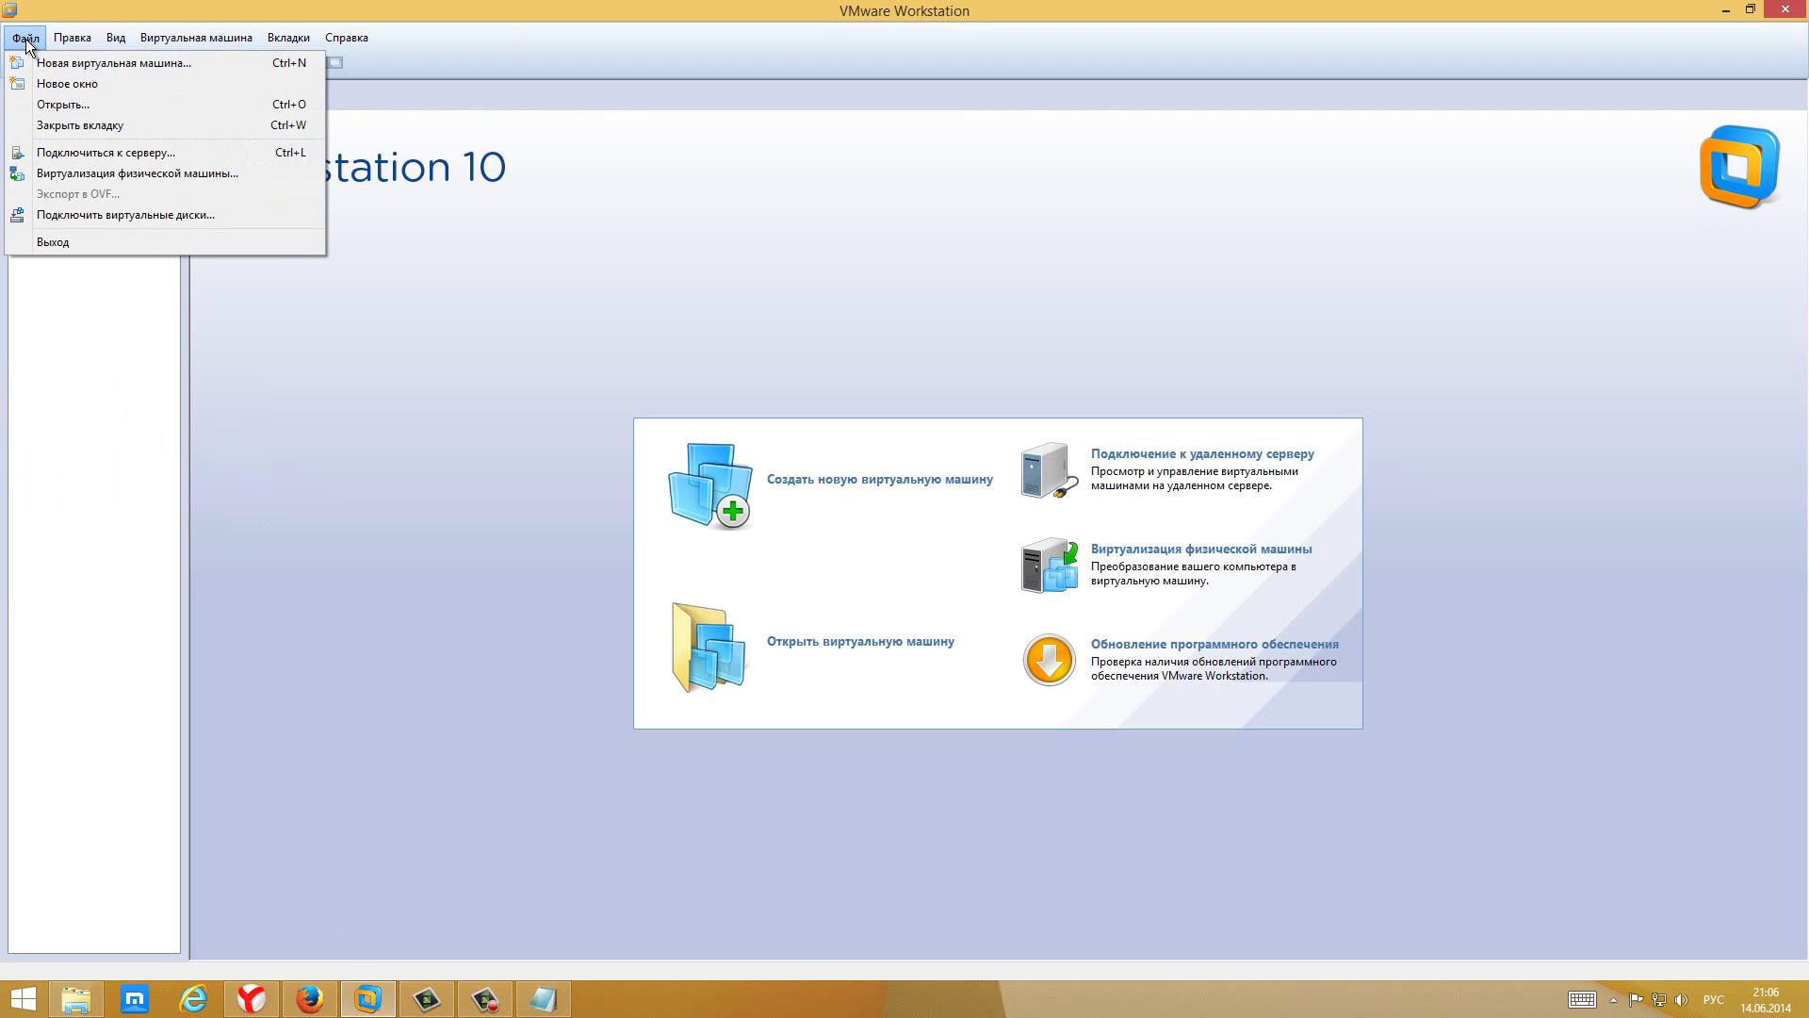
pyautogui.click(64, 105)
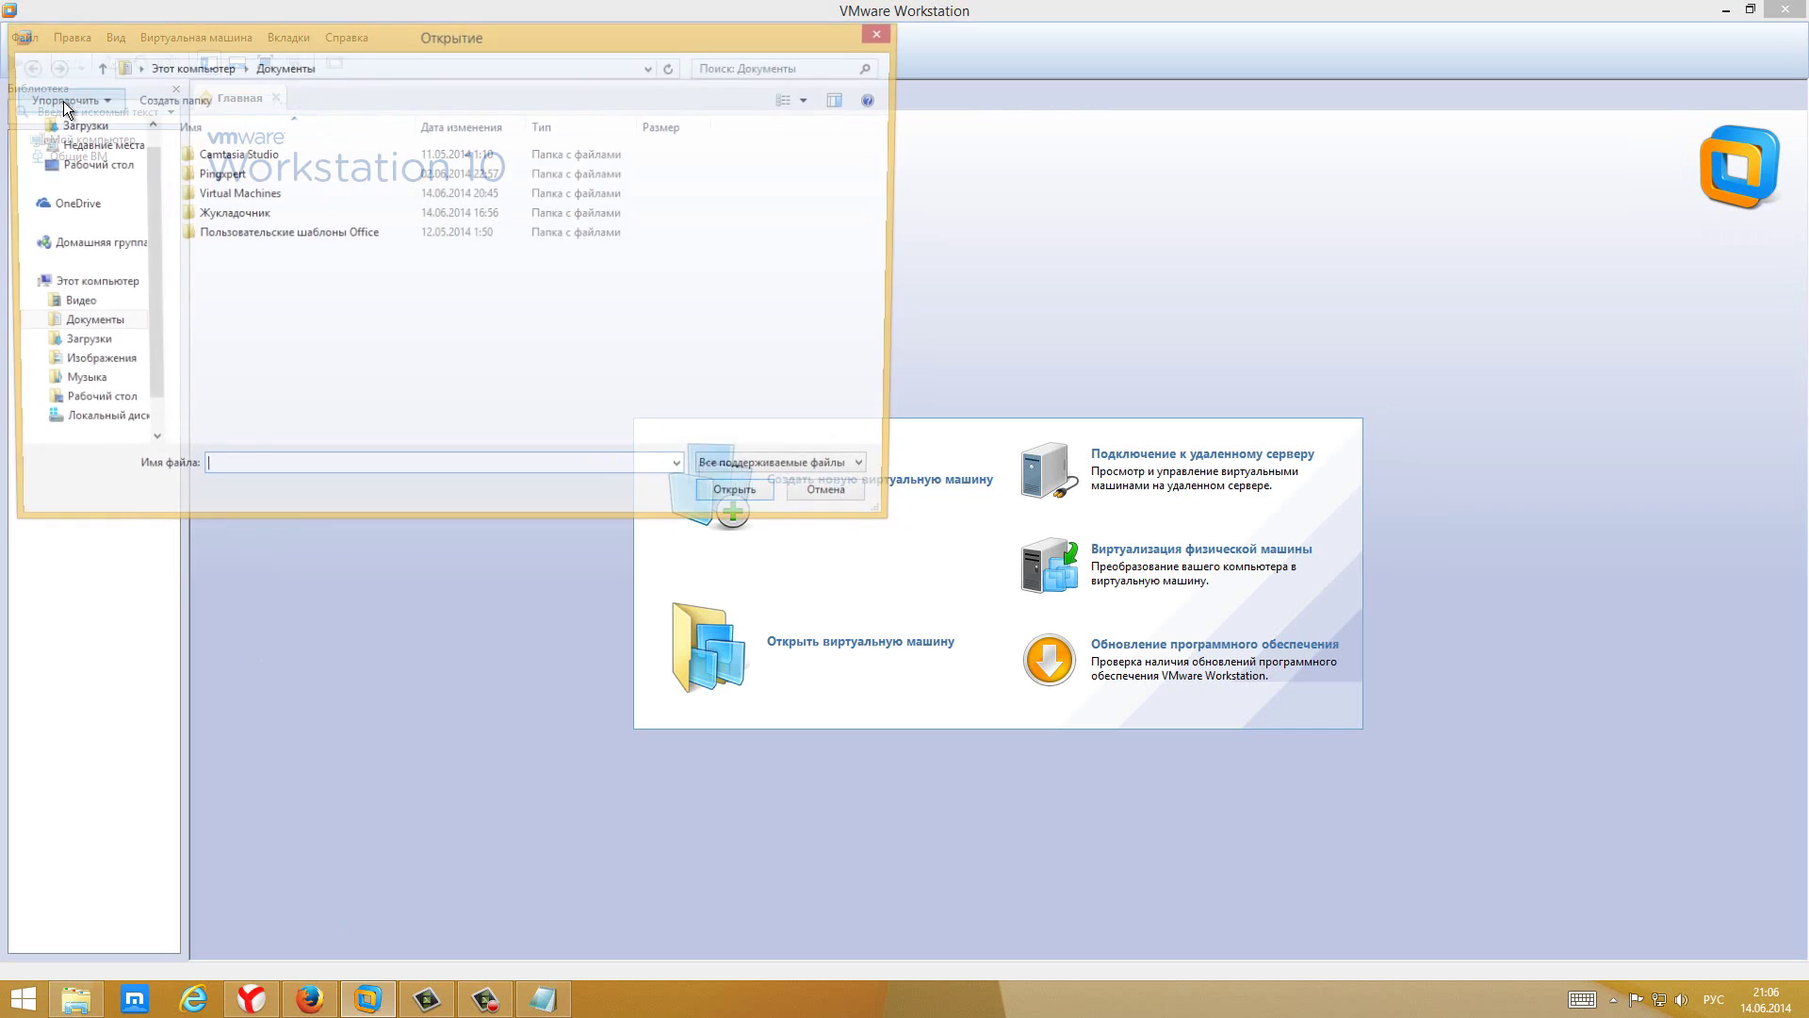
pyautogui.click(70, 344)
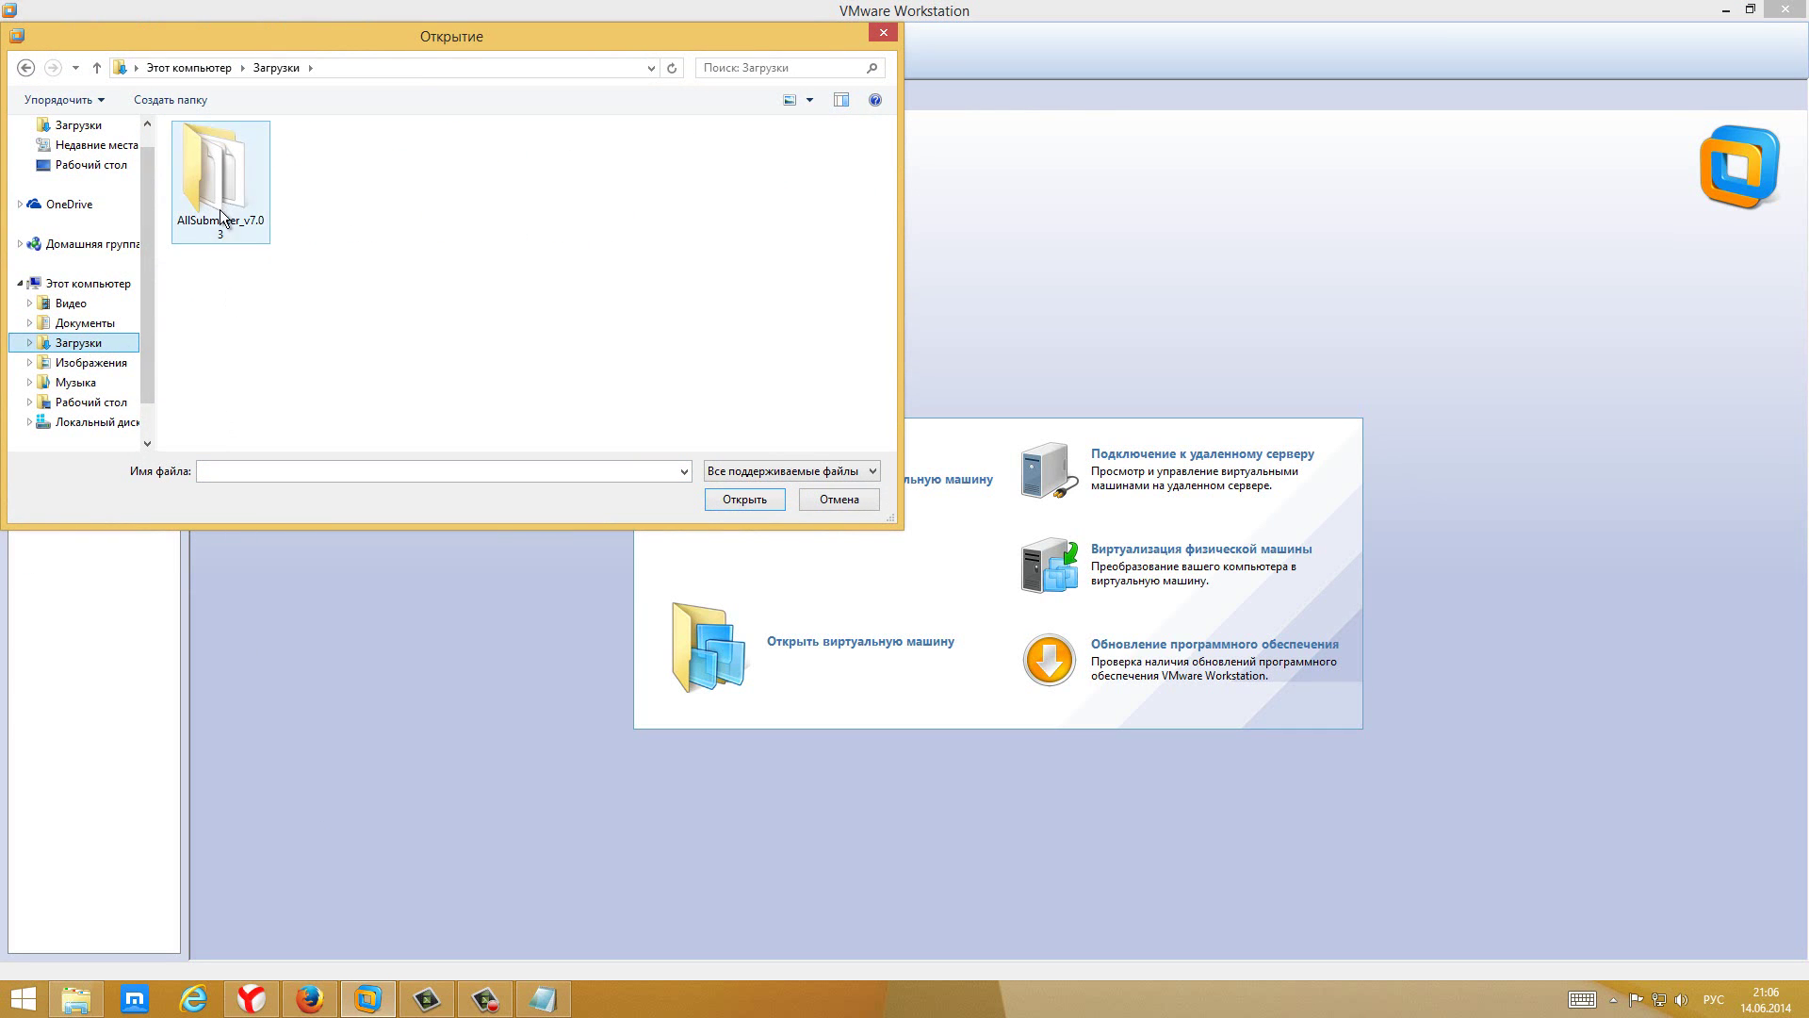
pyautogui.doubleClick(217, 165)
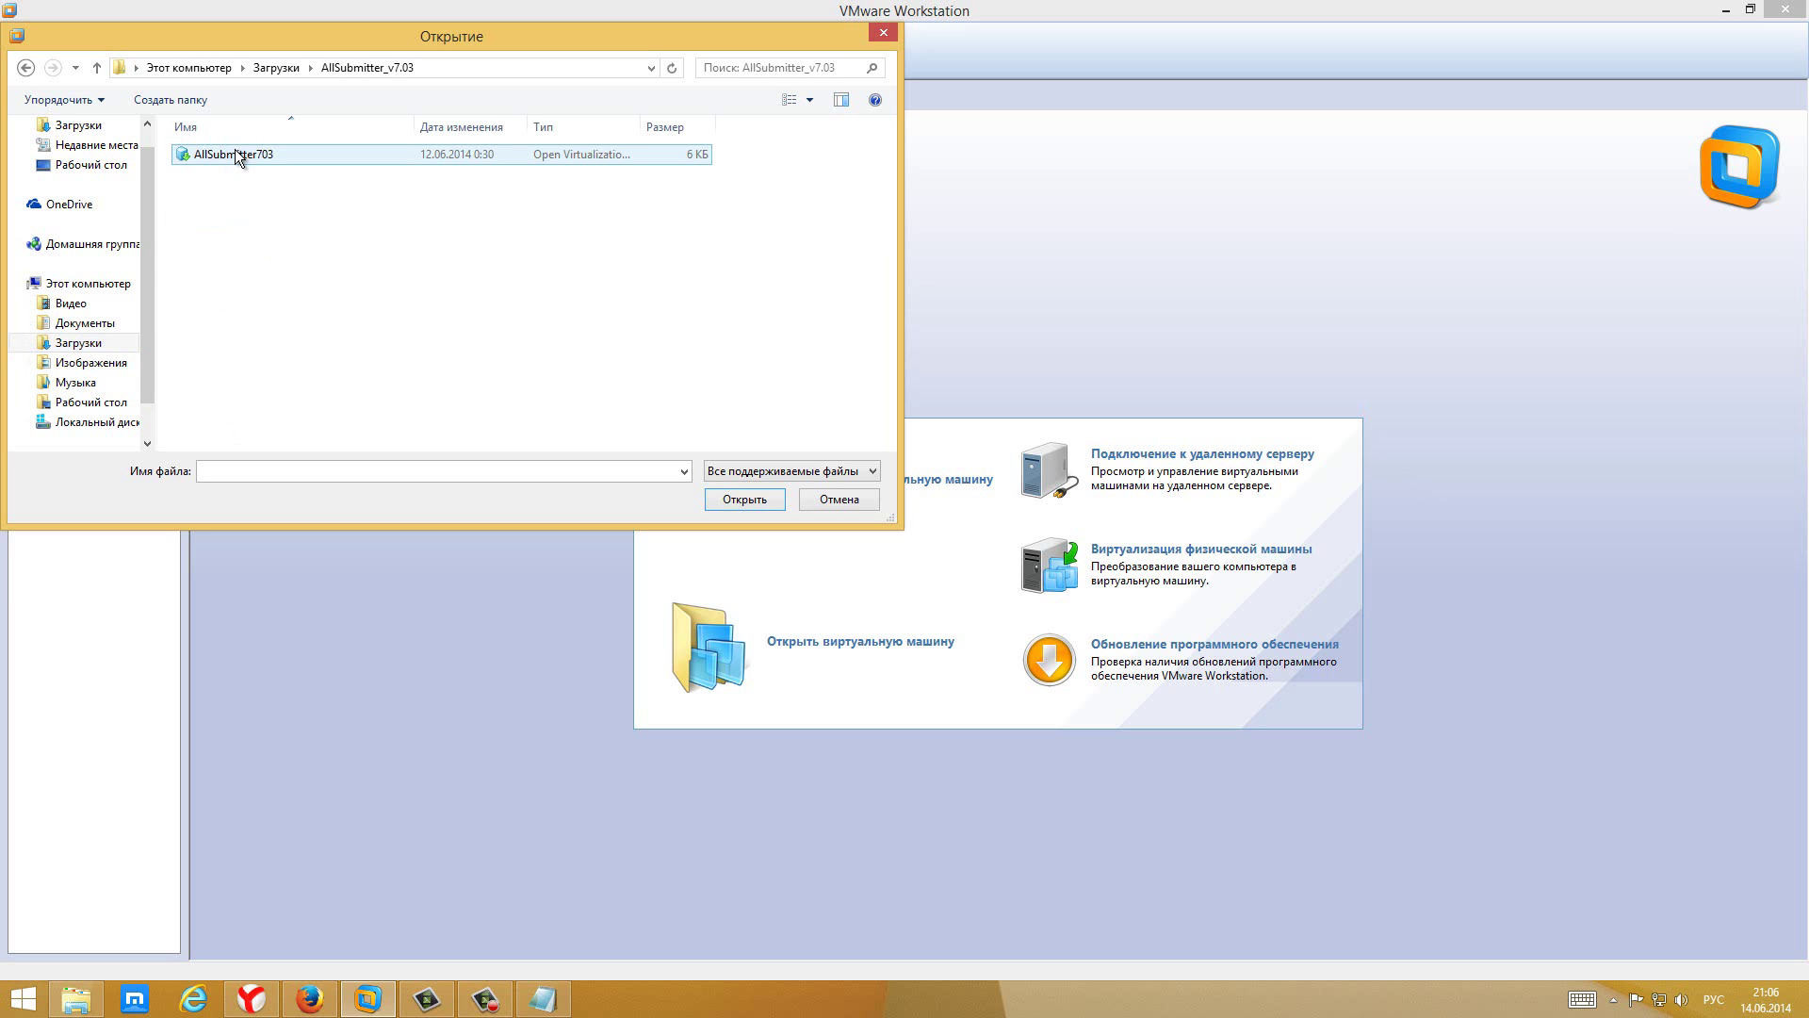
pyautogui.doubleClick(239, 154)
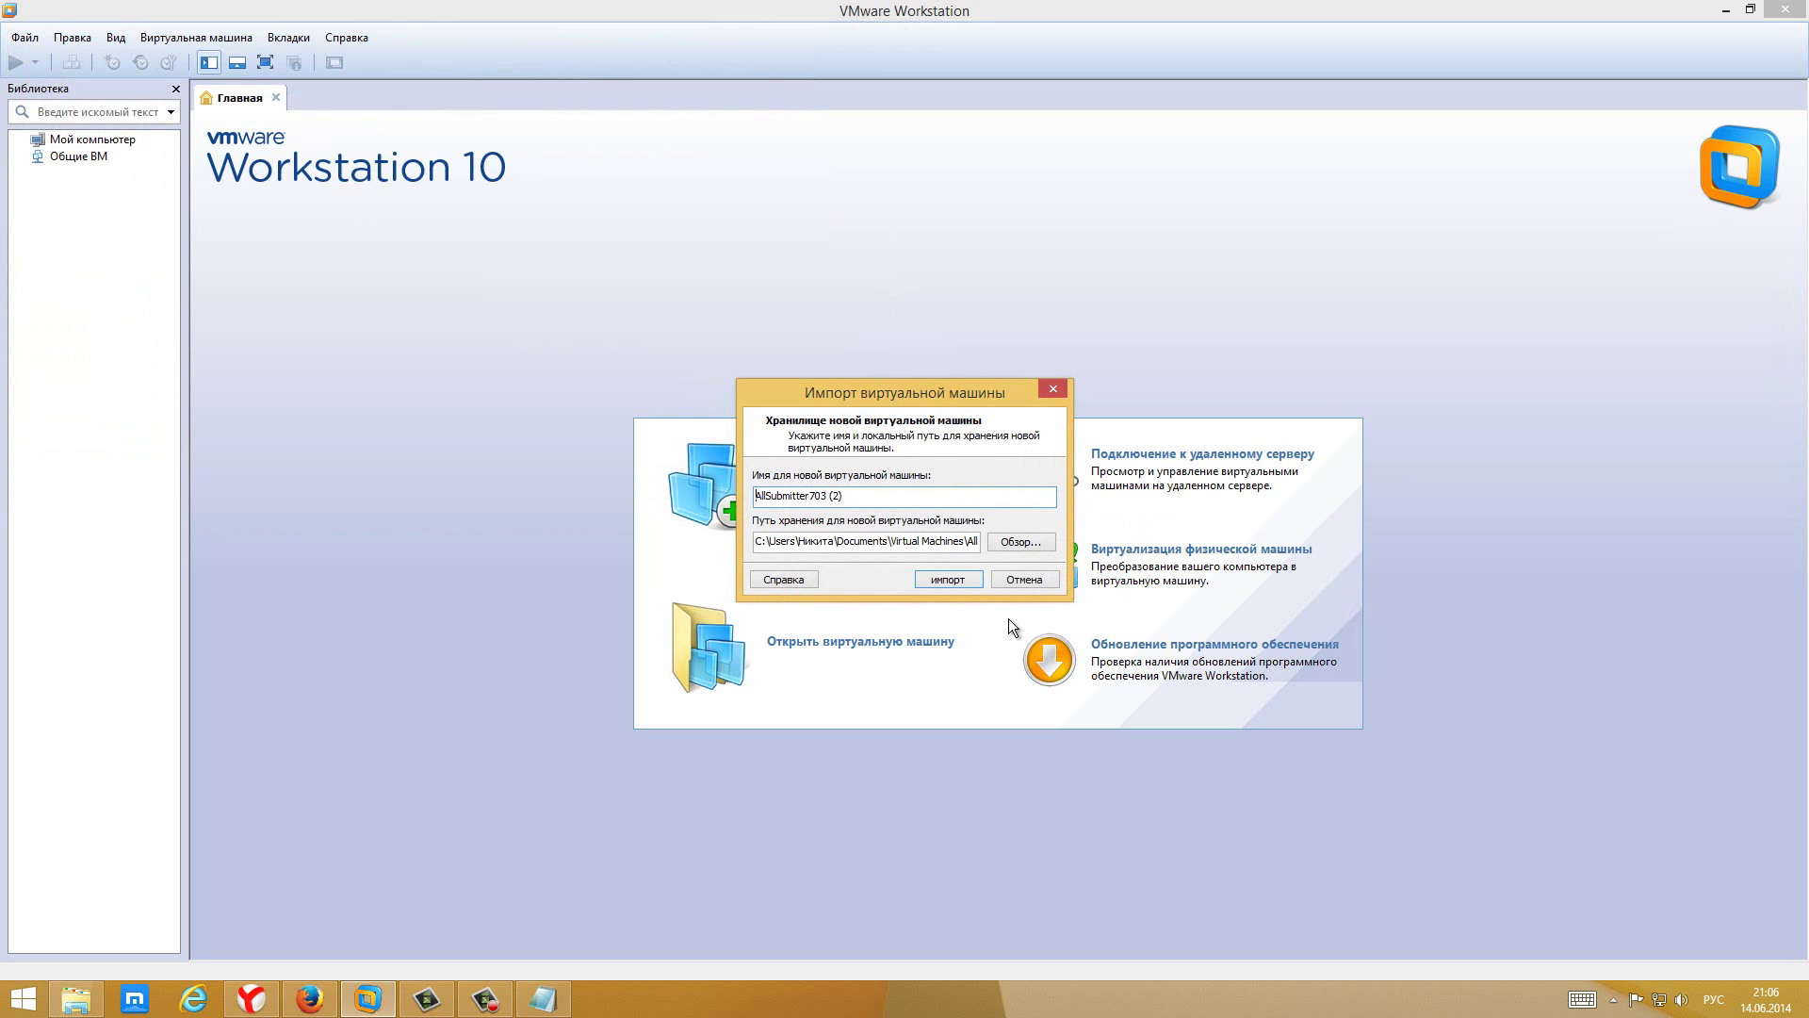
pyautogui.click(947, 577)
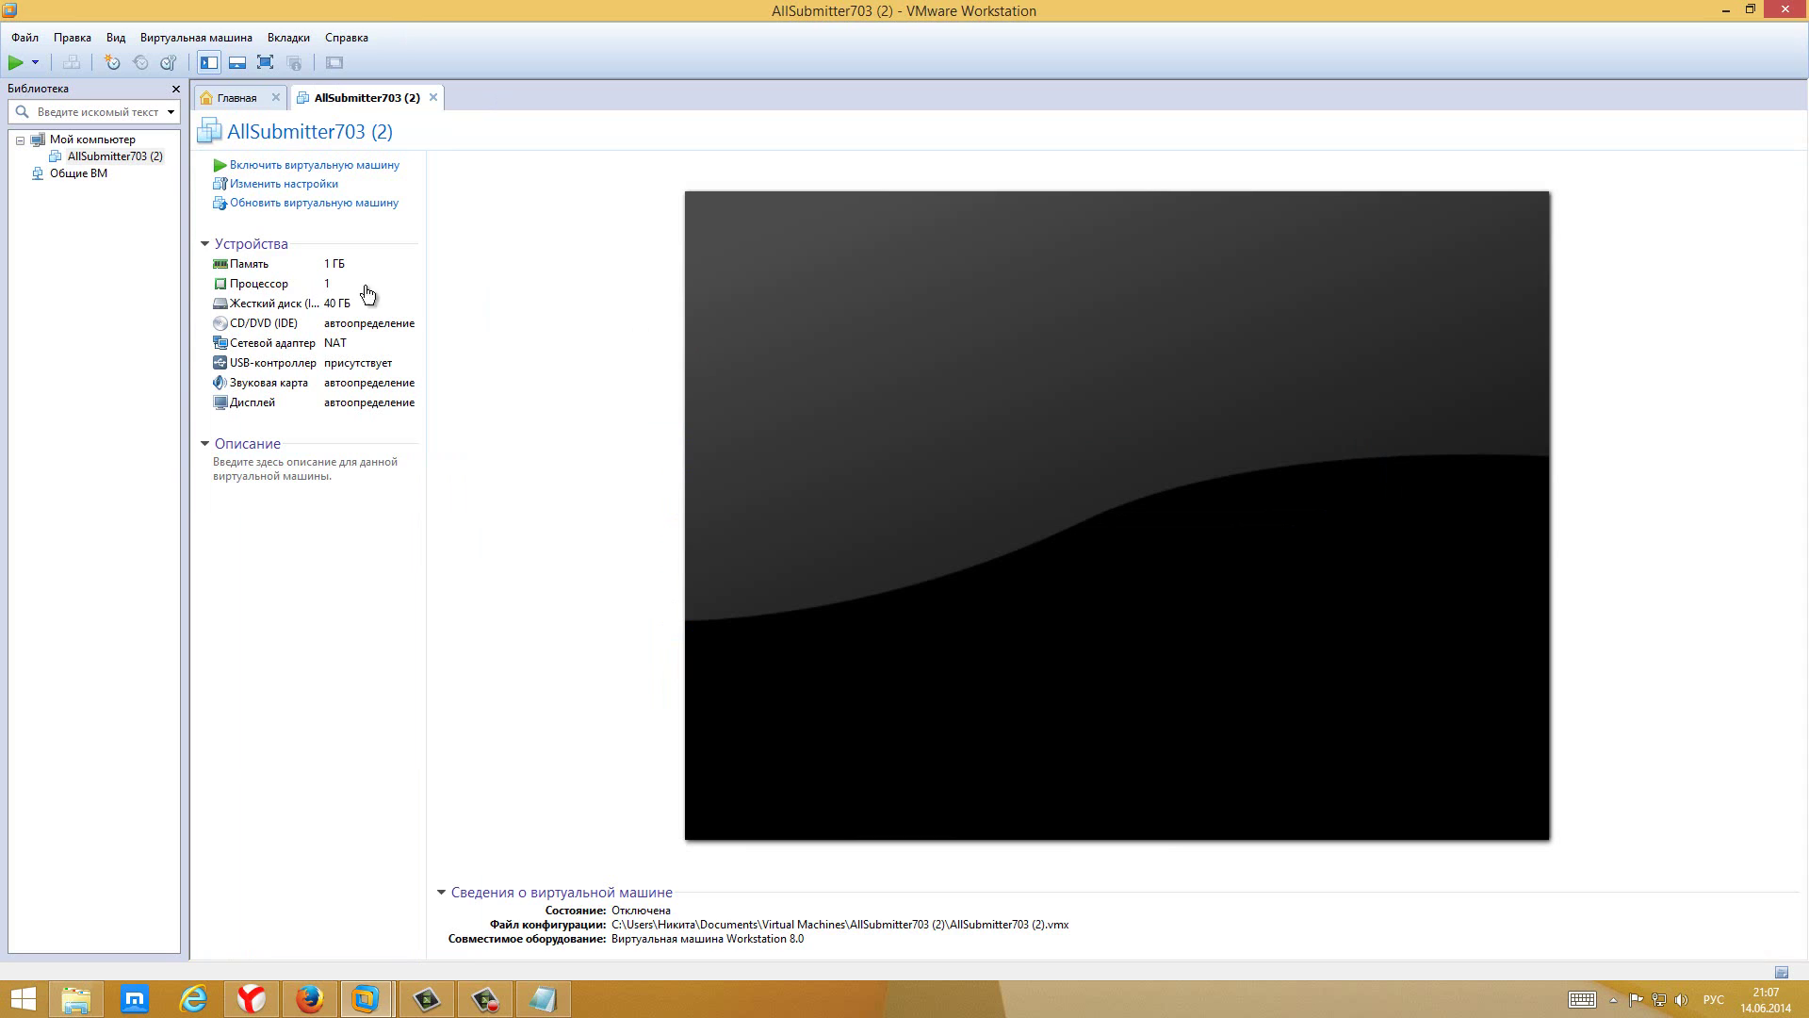
# Power on the imported AllSubmitter703 virtual machine, dismiss the long mode hint and let Windows boot
pyautogui.click(226, 167)
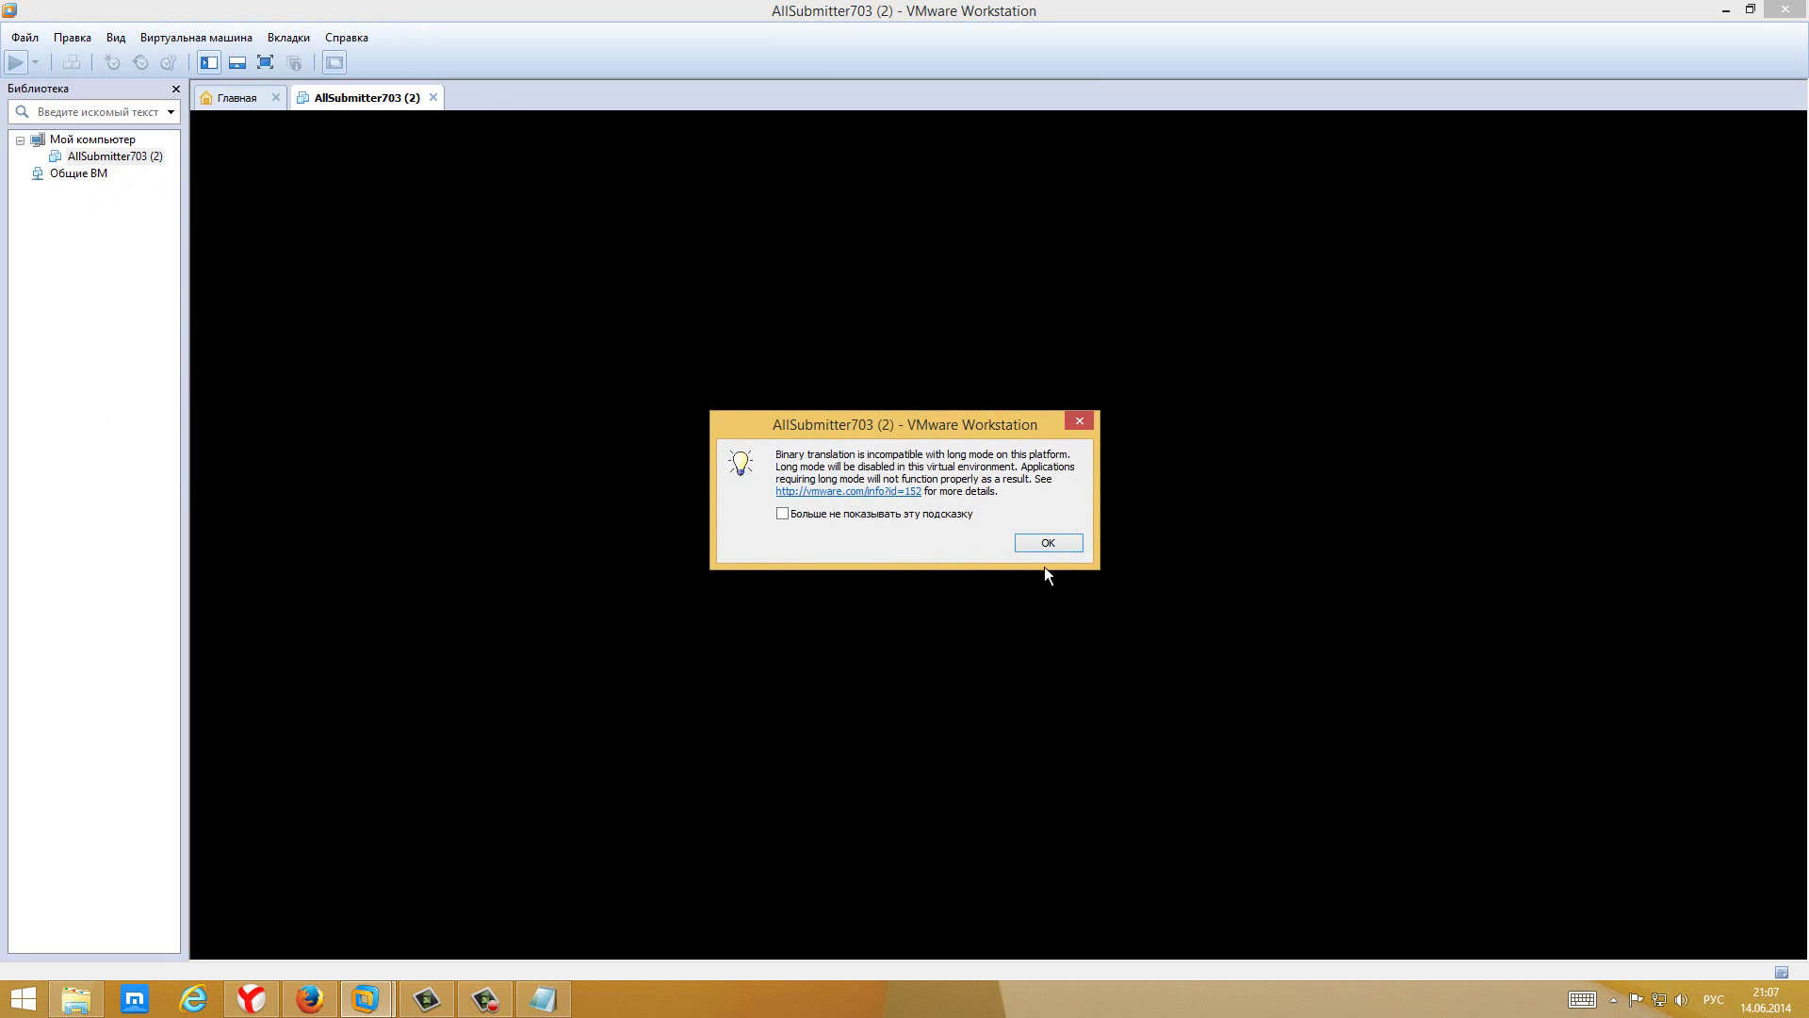
pyautogui.click(1048, 545)
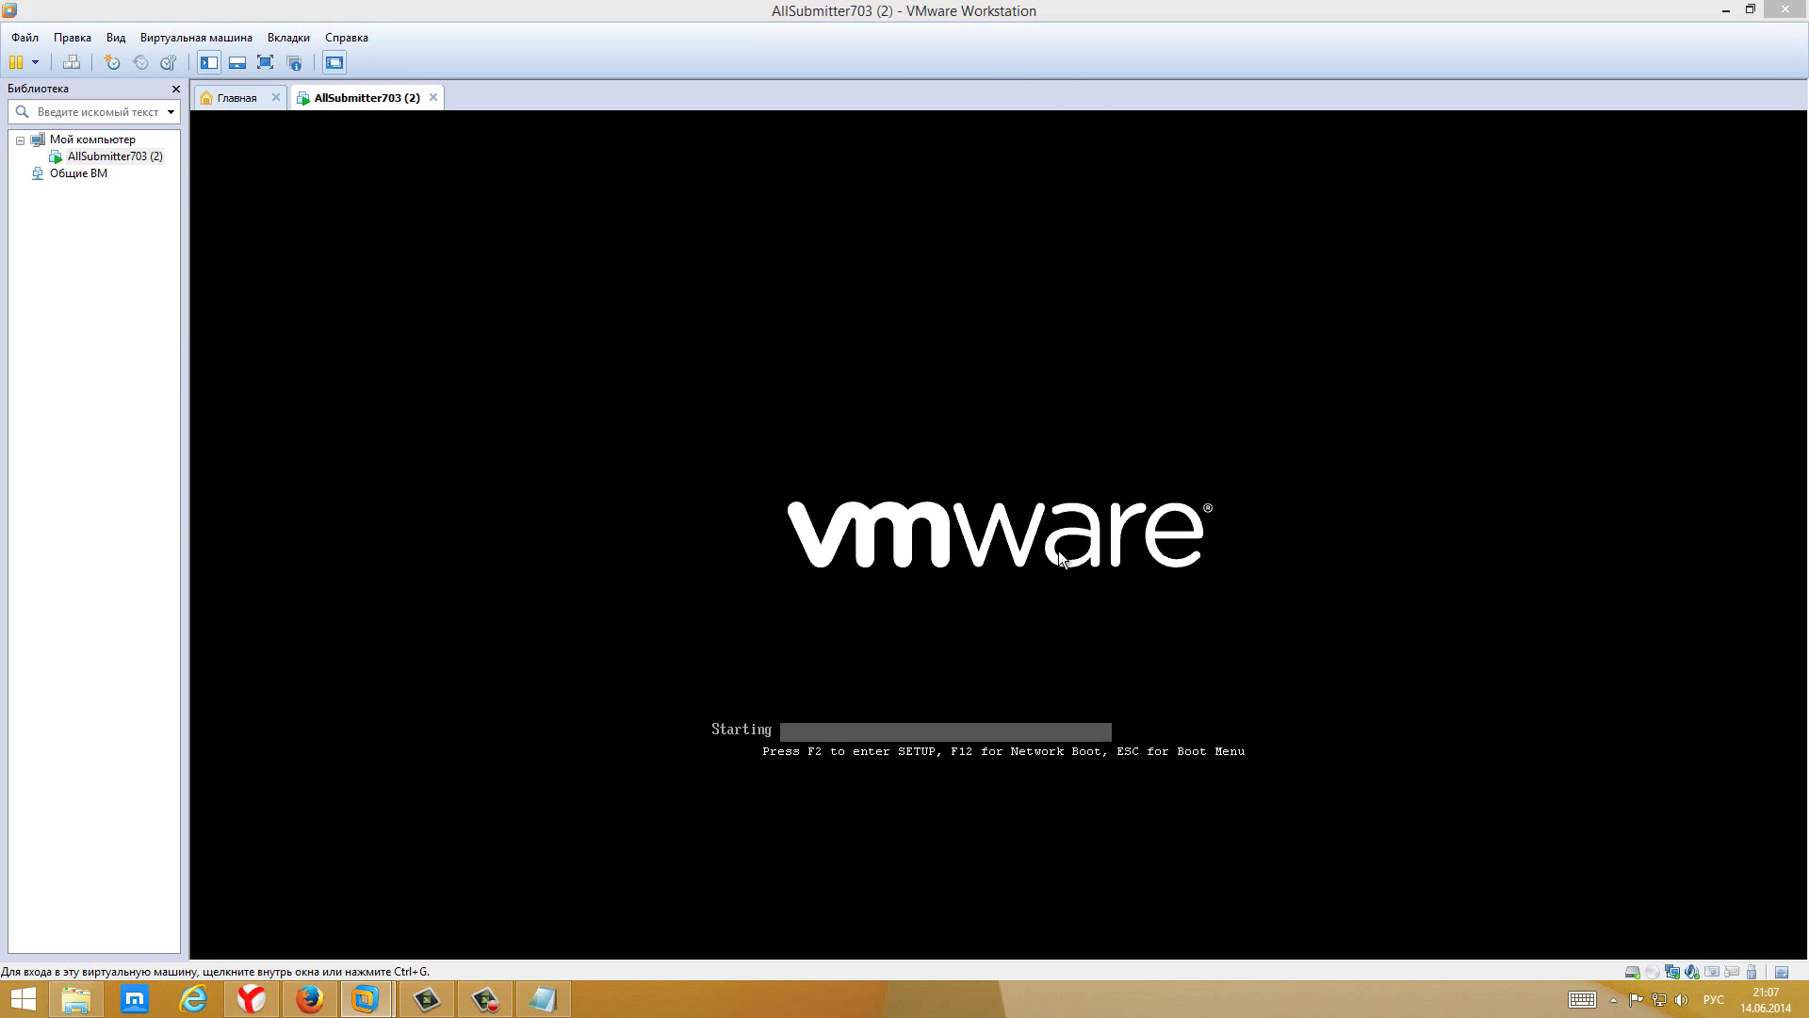
pyautogui.click(1040, 610)
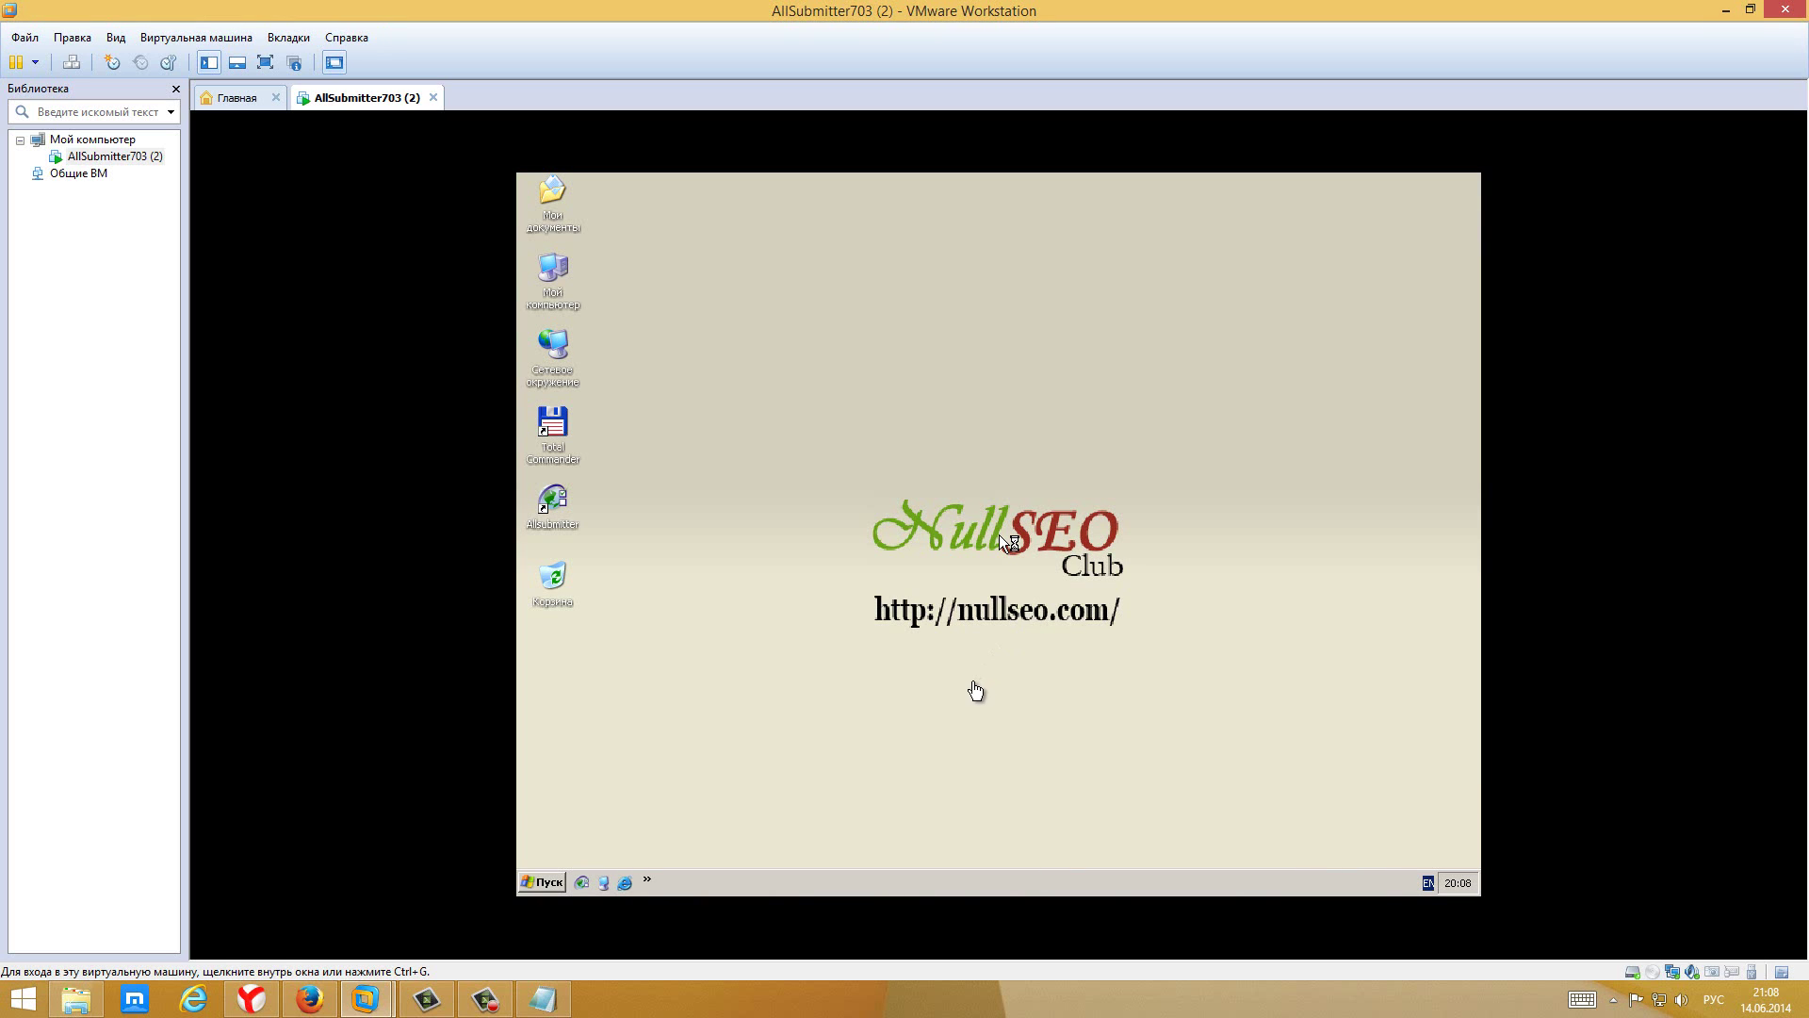
# Copy the folder path C:\WINDOWS\system32\drivers\etc\ from the Readme in Notepad, leaving out the hosts file name
pyautogui.click(543, 999)
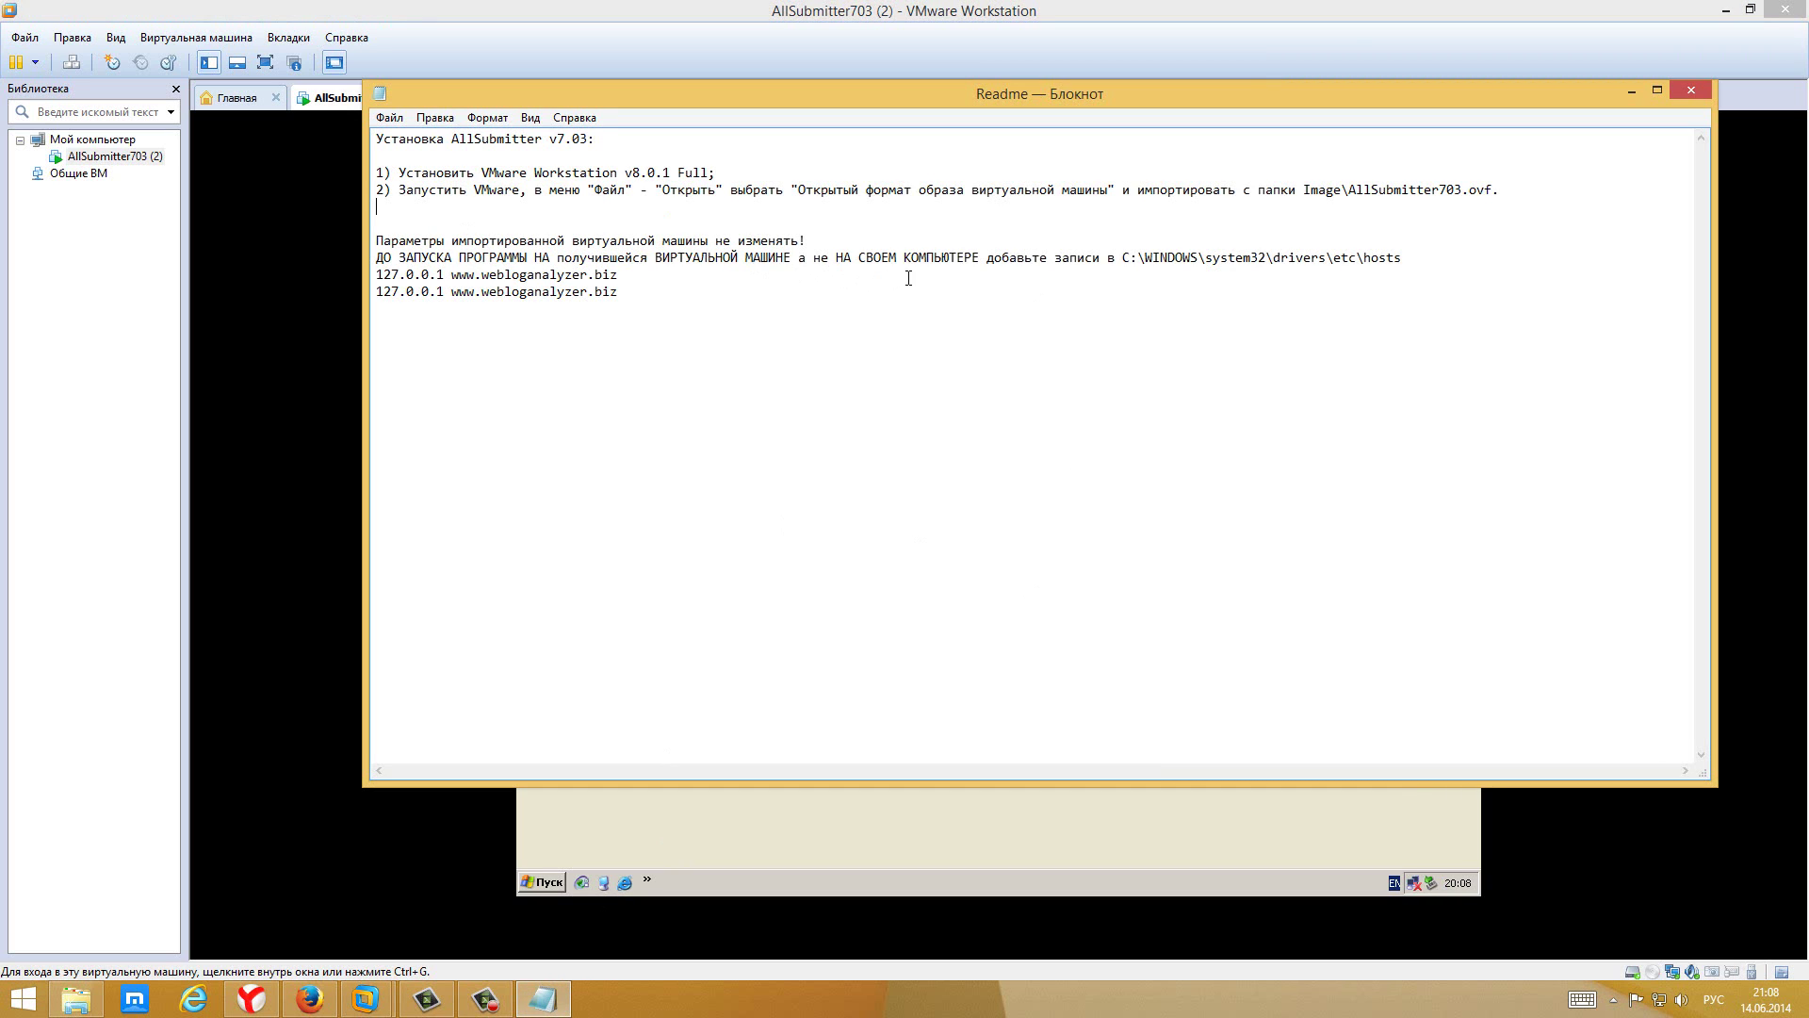
pyautogui.moveTo(1122, 256); pyautogui.dragTo(1404, 254)
pyautogui.moveTo(1364, 257); pyautogui.dragTo(1123, 258)
pyautogui.hotkey('ctrl', 'c')
pyautogui.rightClick(1127, 256)
pyautogui.click(970, 314)
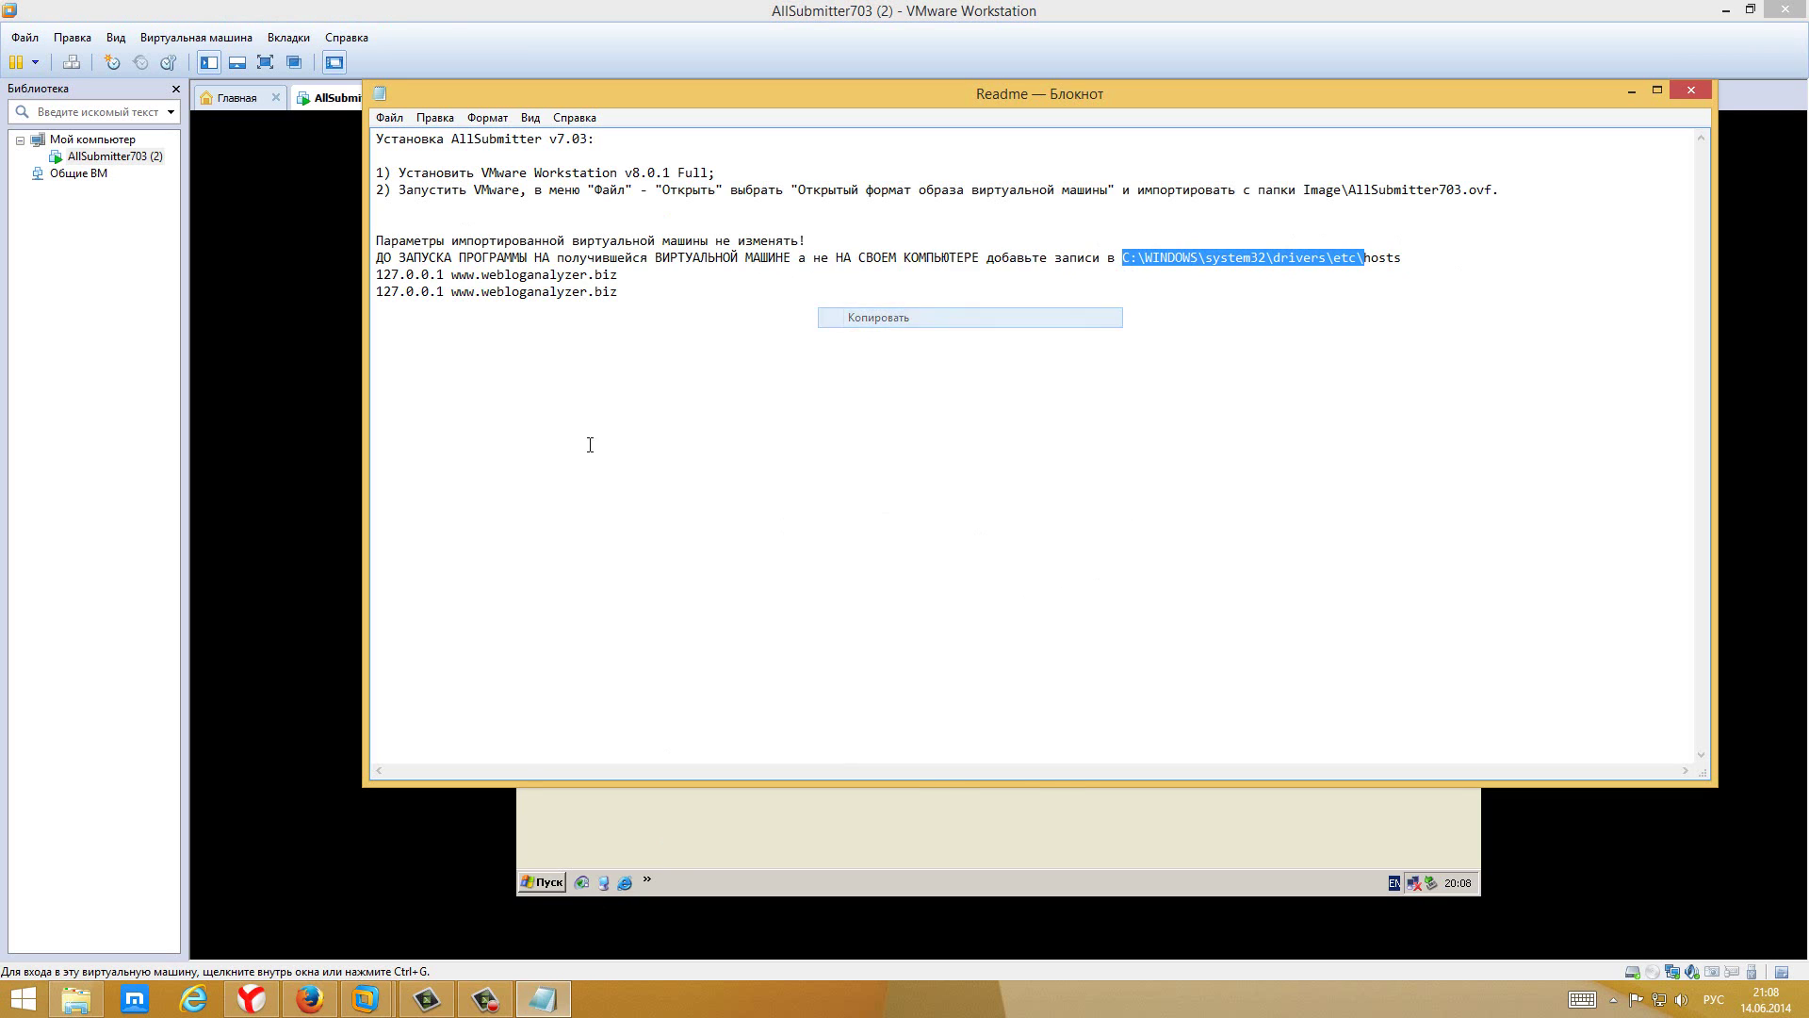
# In the virtual machine, open My Documents and go to the pasted path C:\WINDOWS\system32\drivers\etc\
pyautogui.click(275, 505)
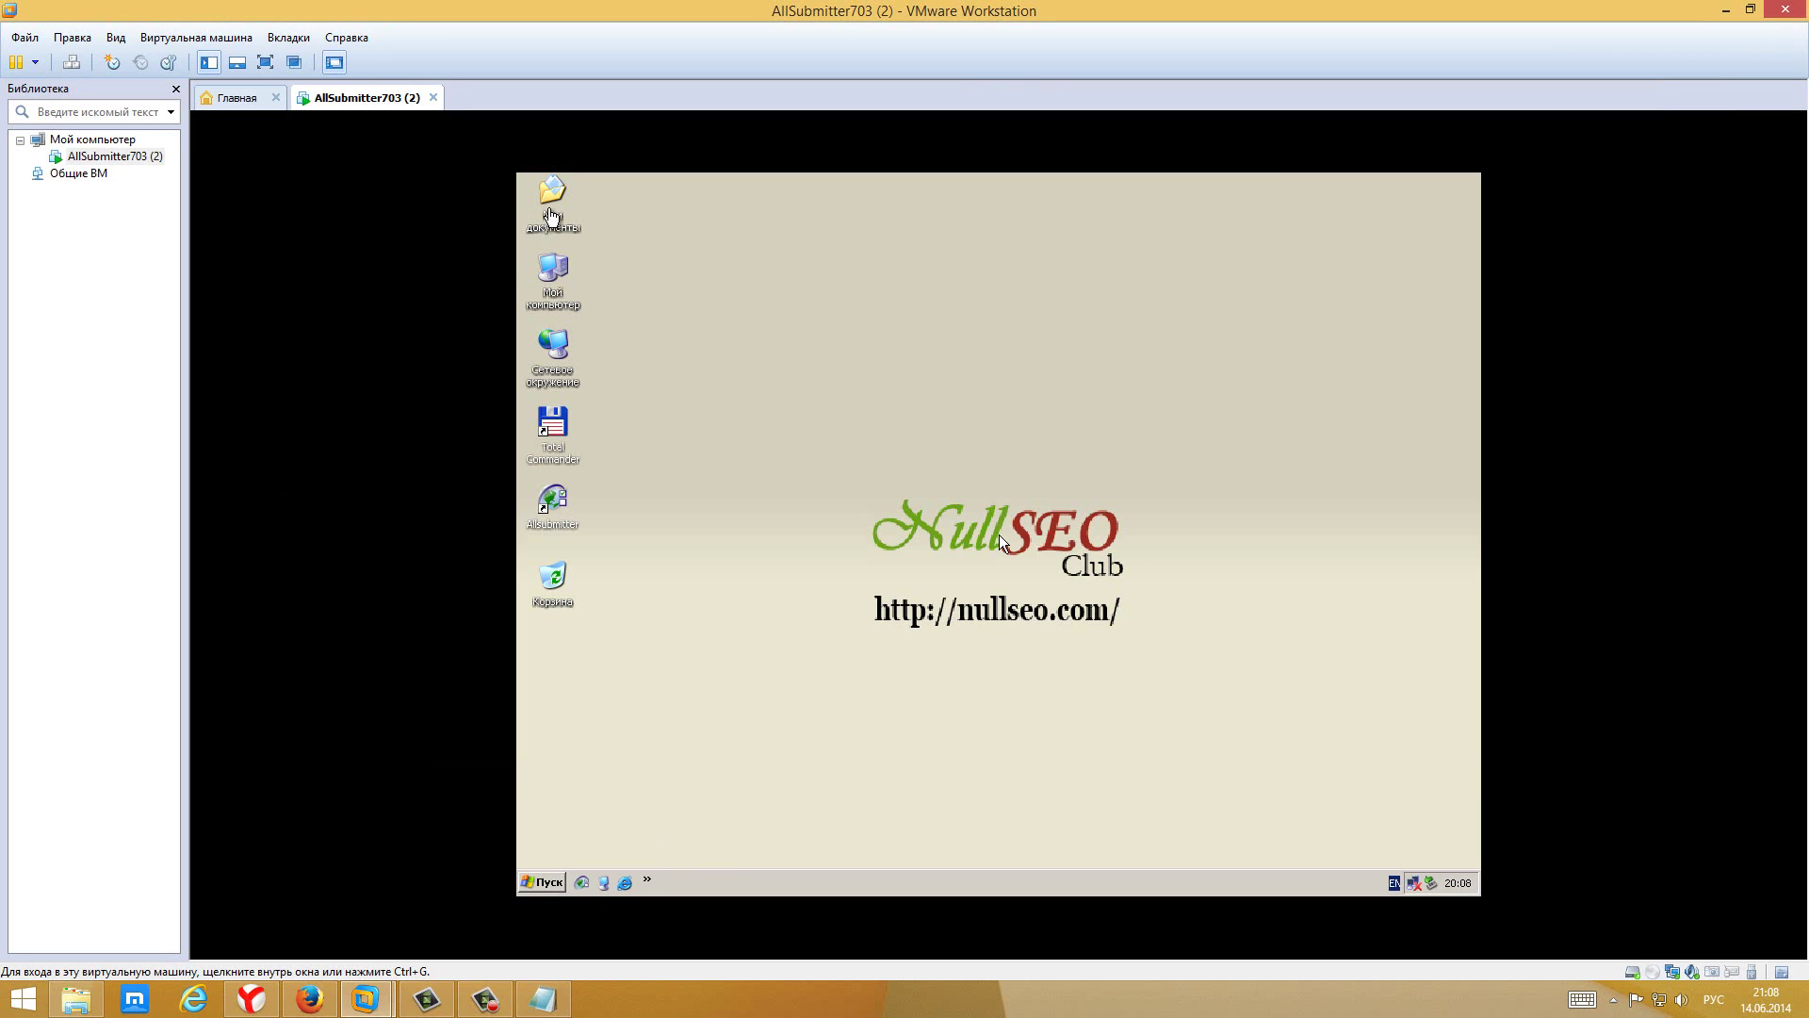
pyautogui.click(561, 206)
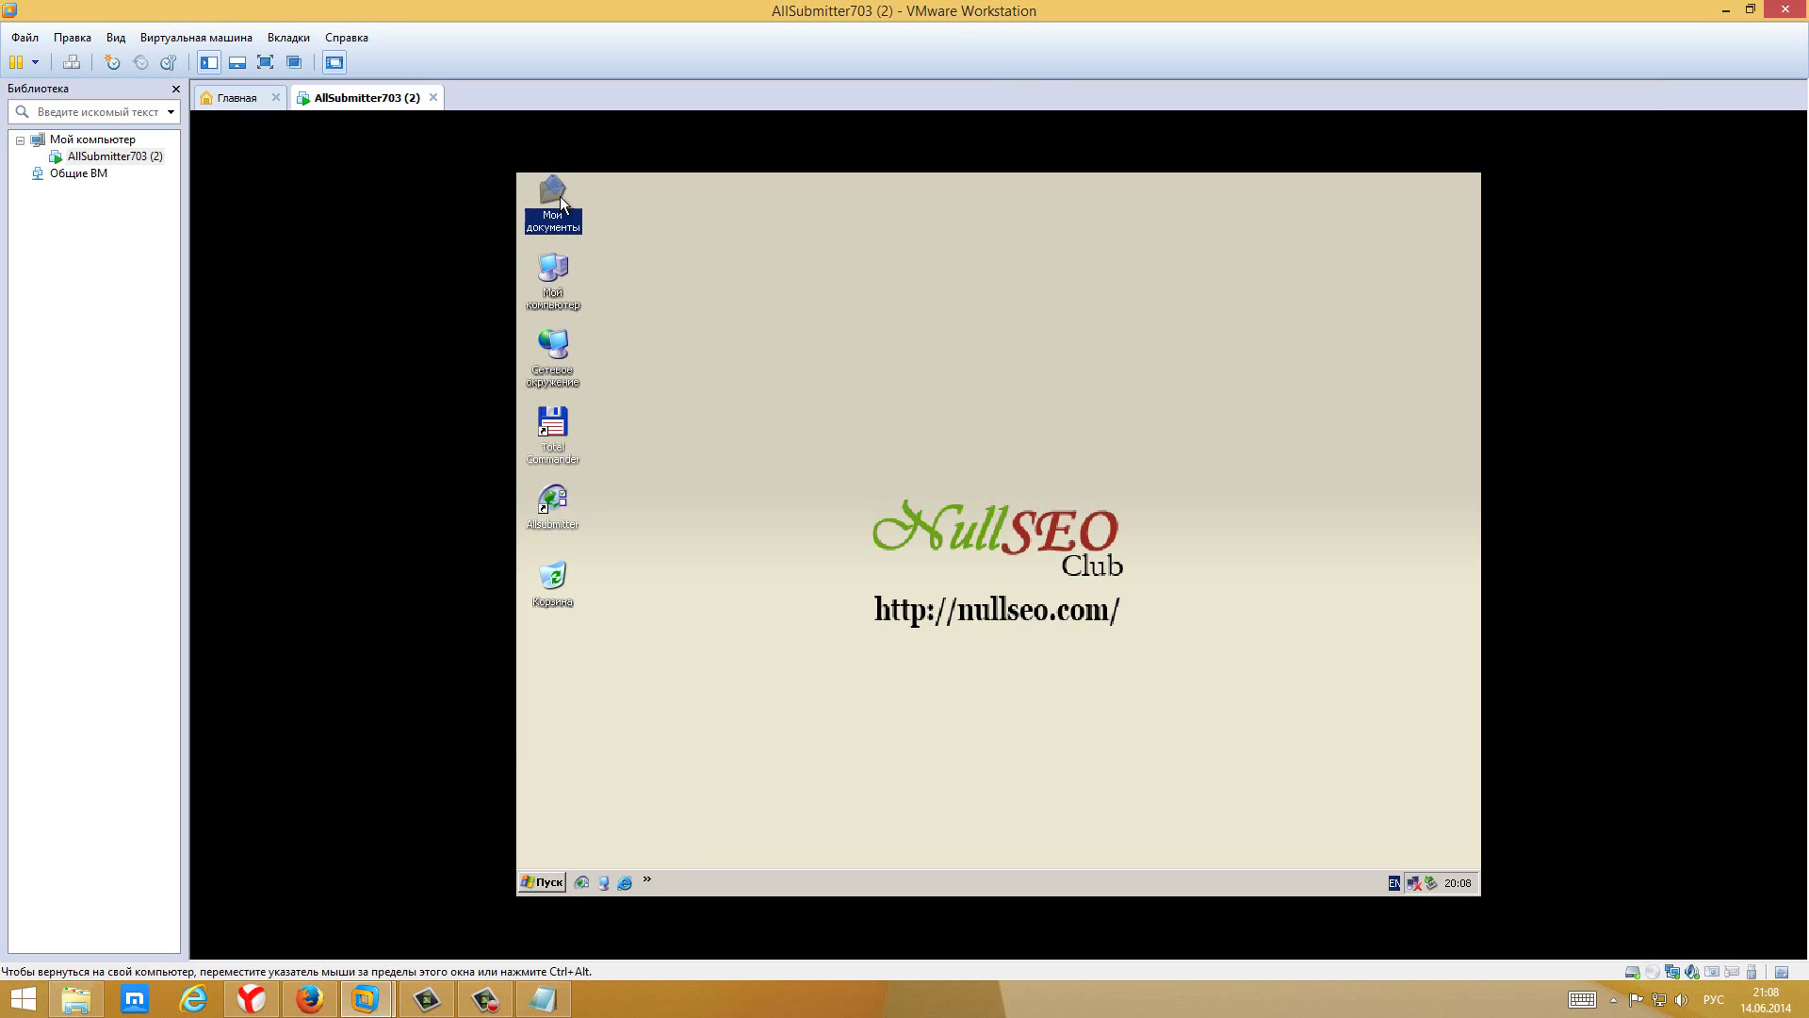
pyautogui.doubleClick(554, 196)
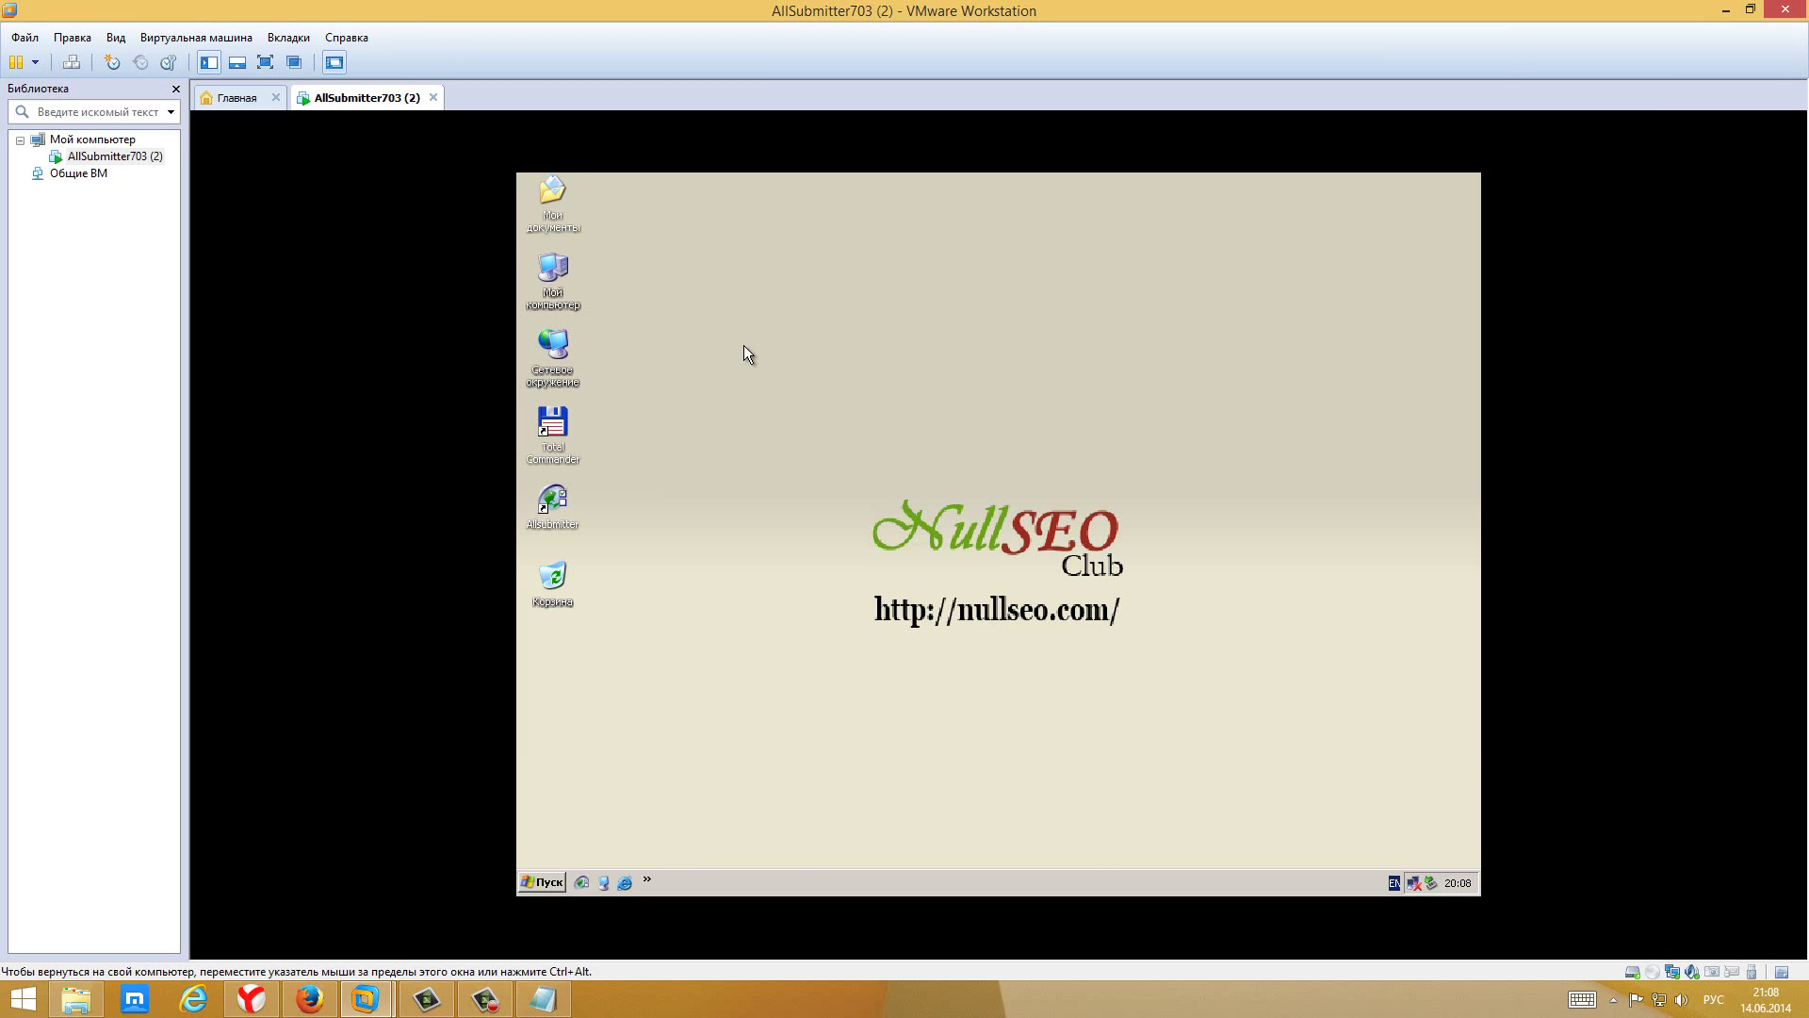
pyautogui.click(708, 281)
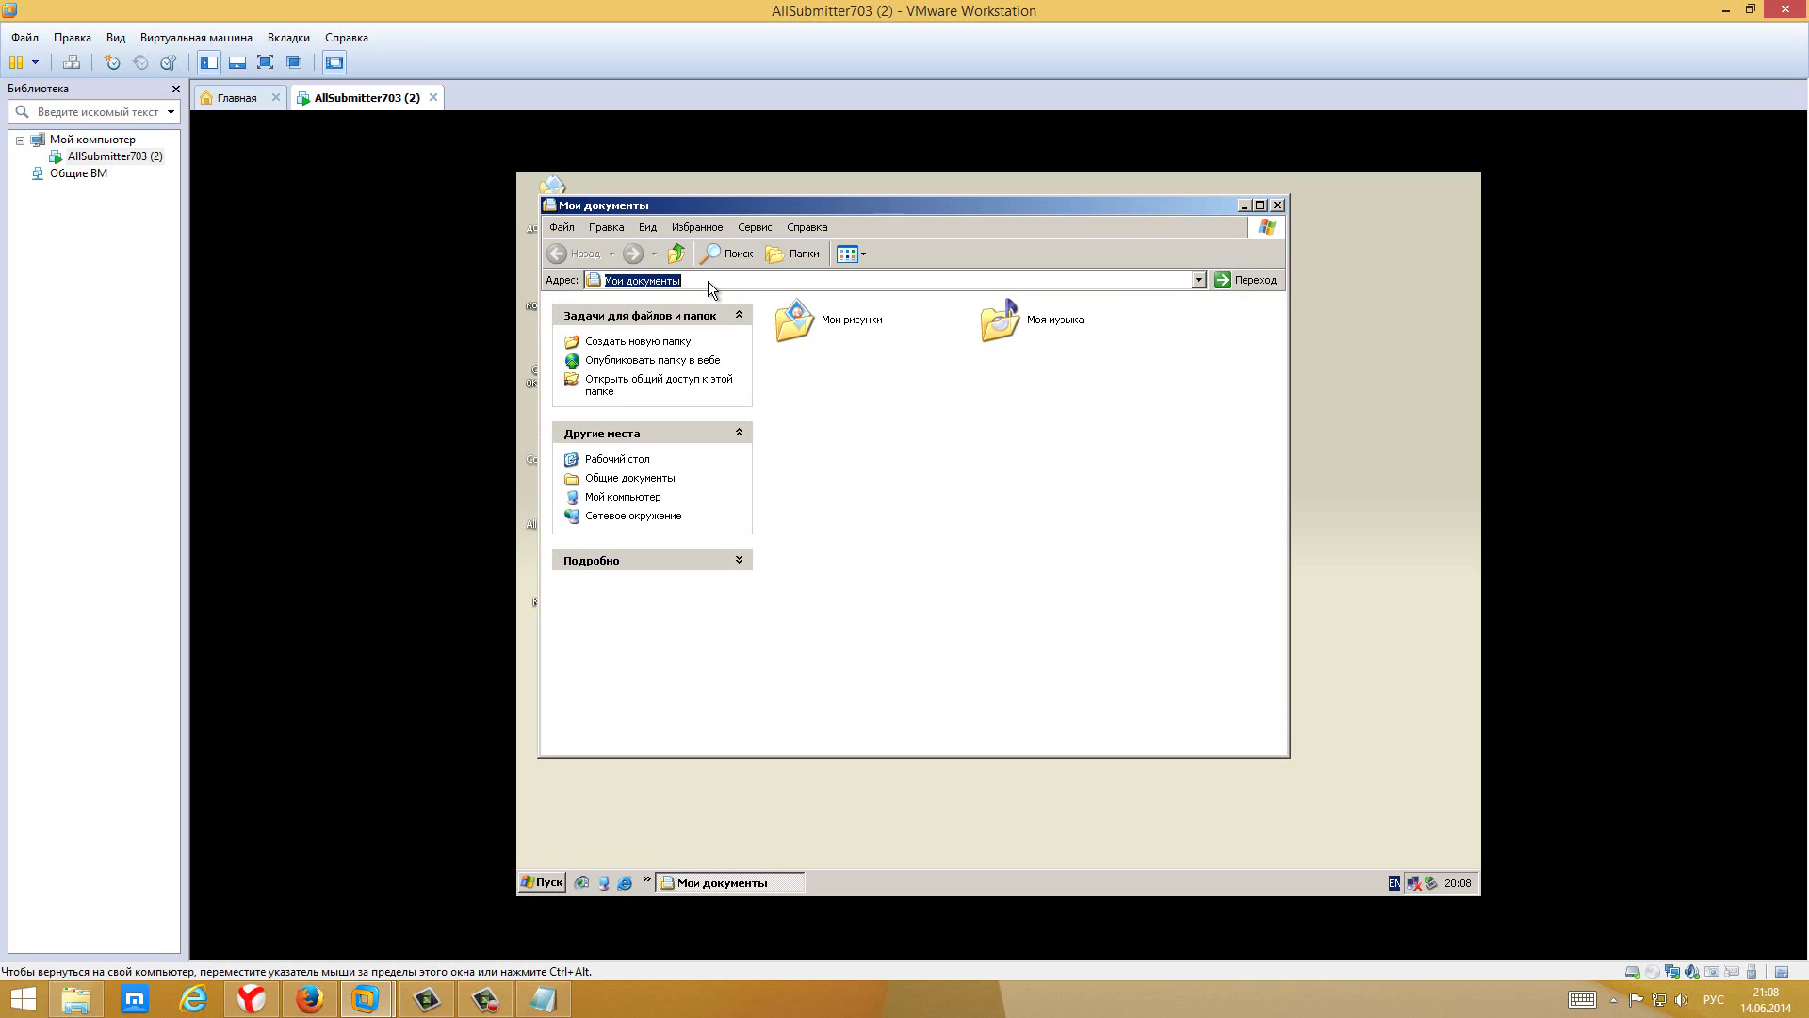
pyautogui.rightClick(708, 281)
pyautogui.click(740, 342)
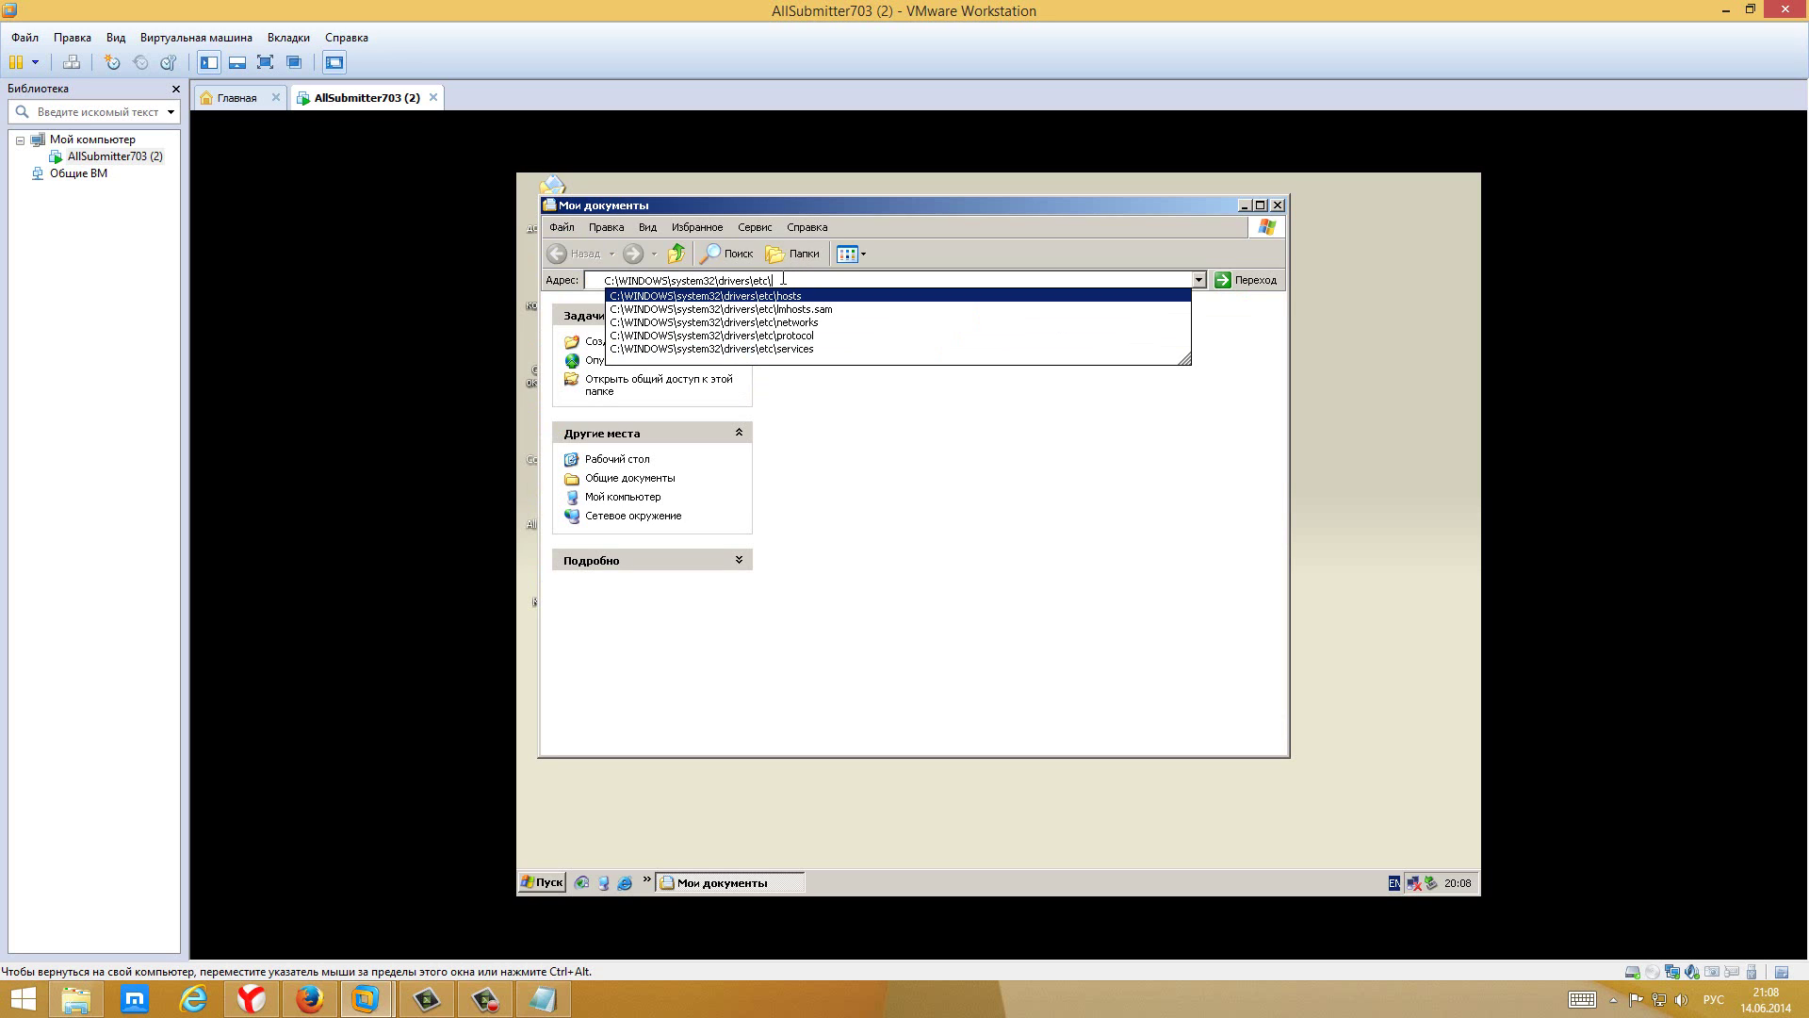
pyautogui.press('Return')
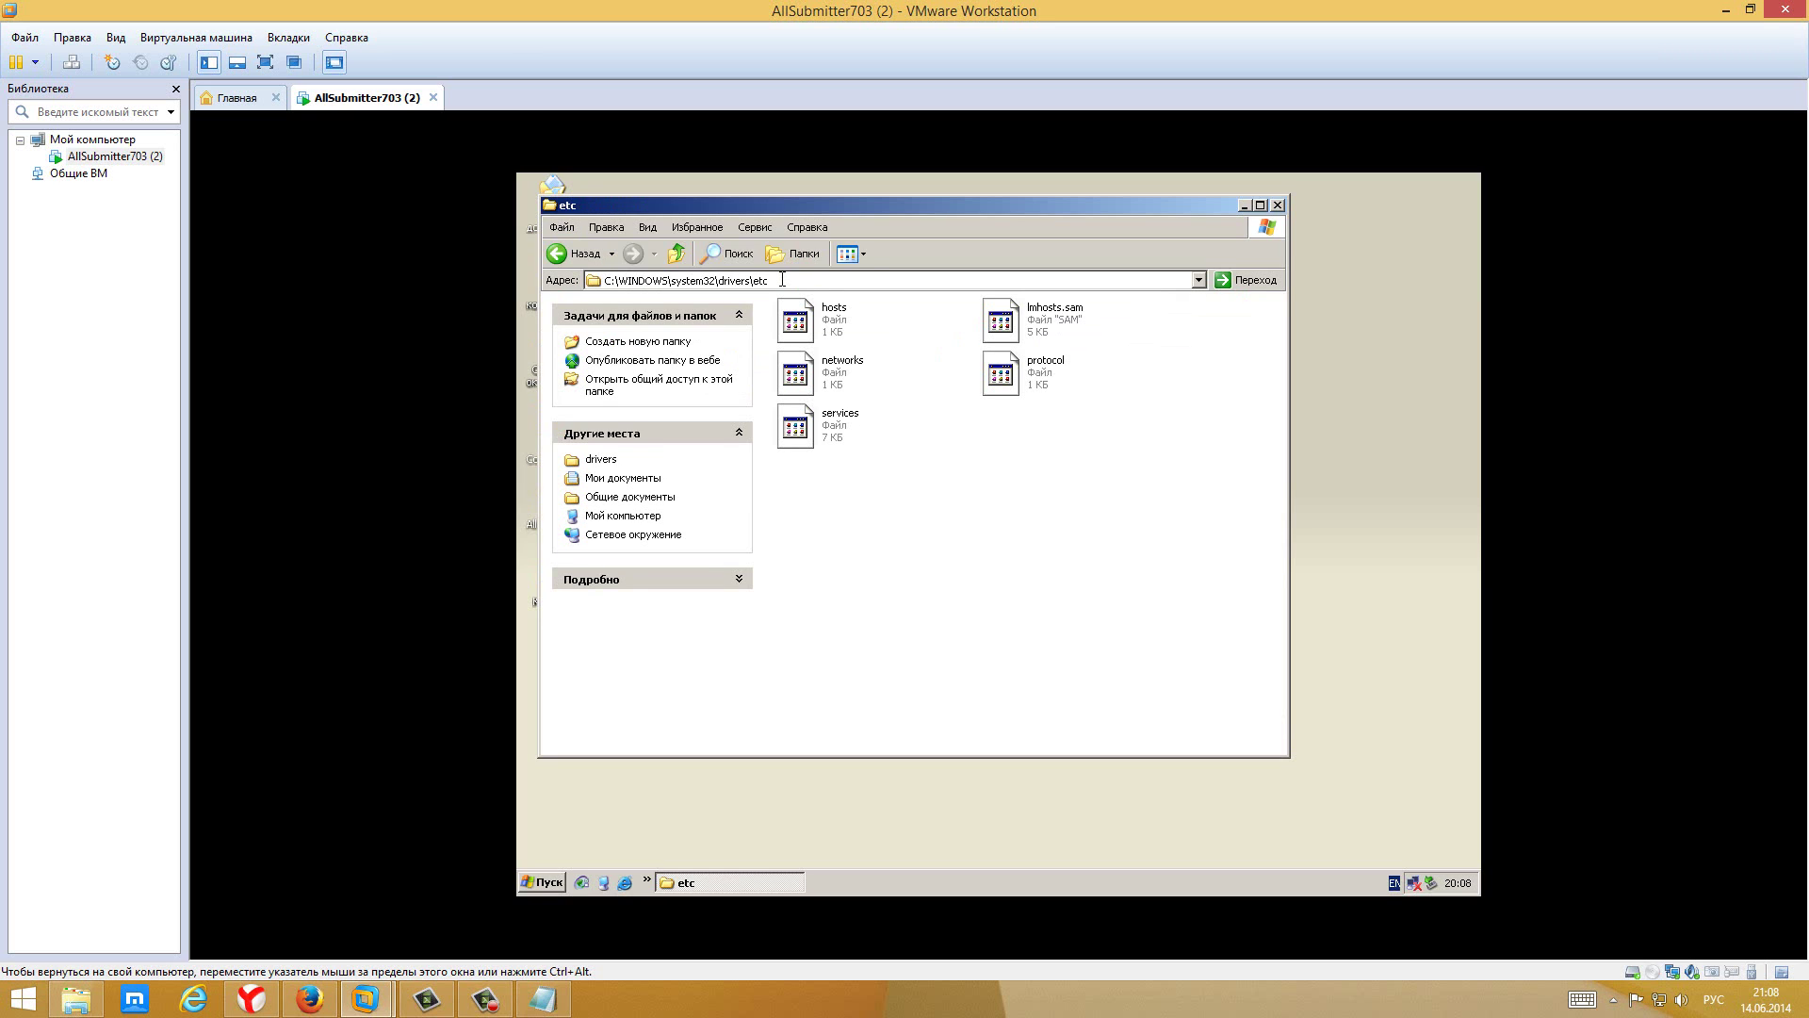
# Open the hosts file from the etc folder in Notepad (Блокнот)
pyautogui.doubleClick(815, 321)
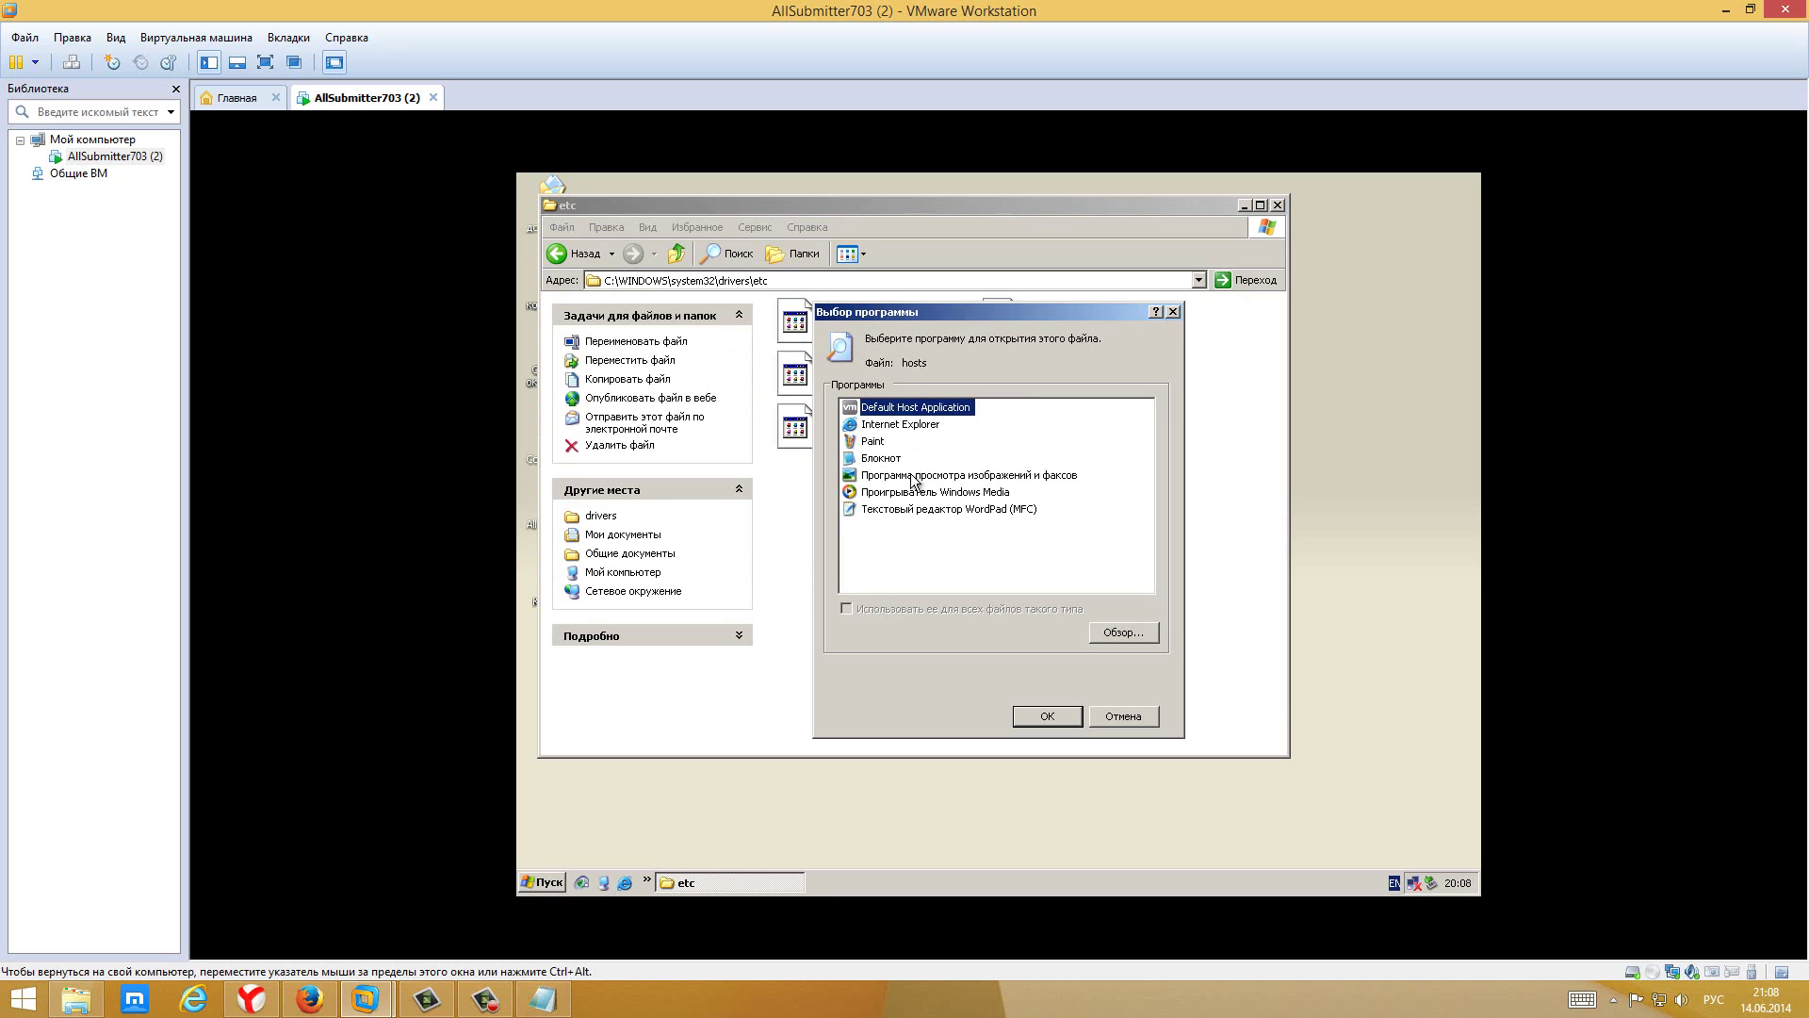
pyautogui.click(878, 460)
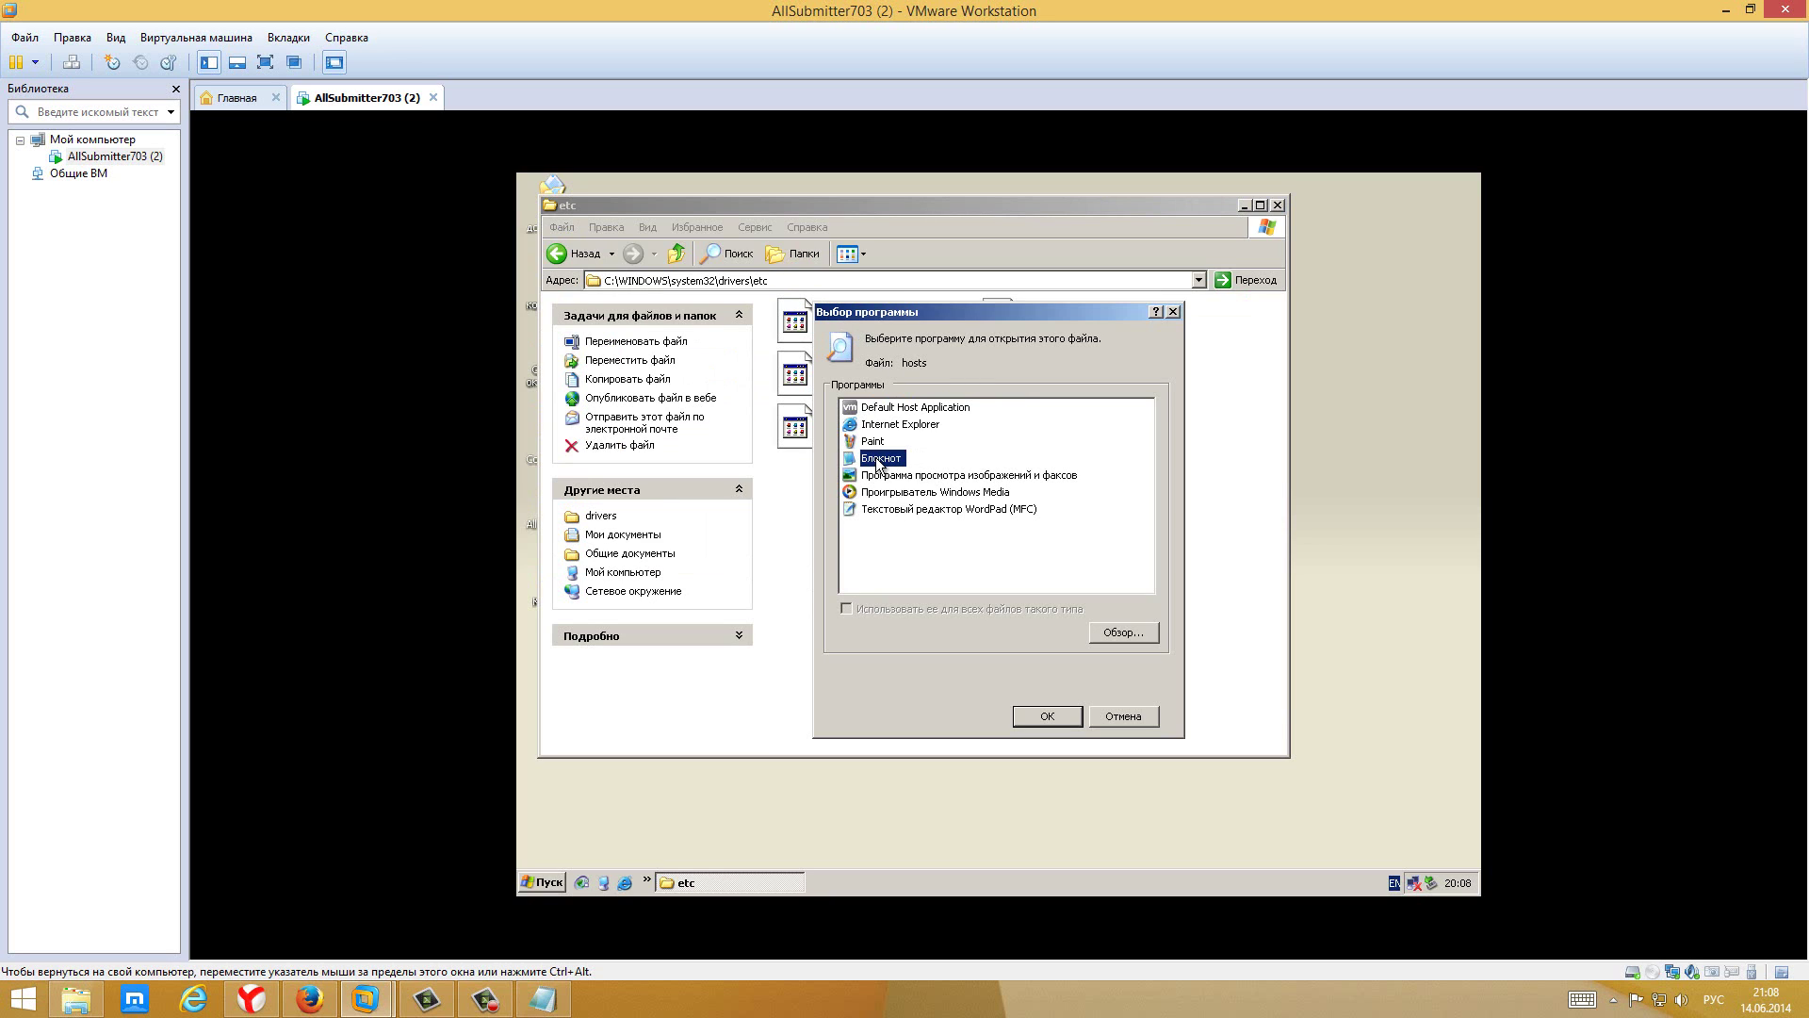
pyautogui.click(1046, 719)
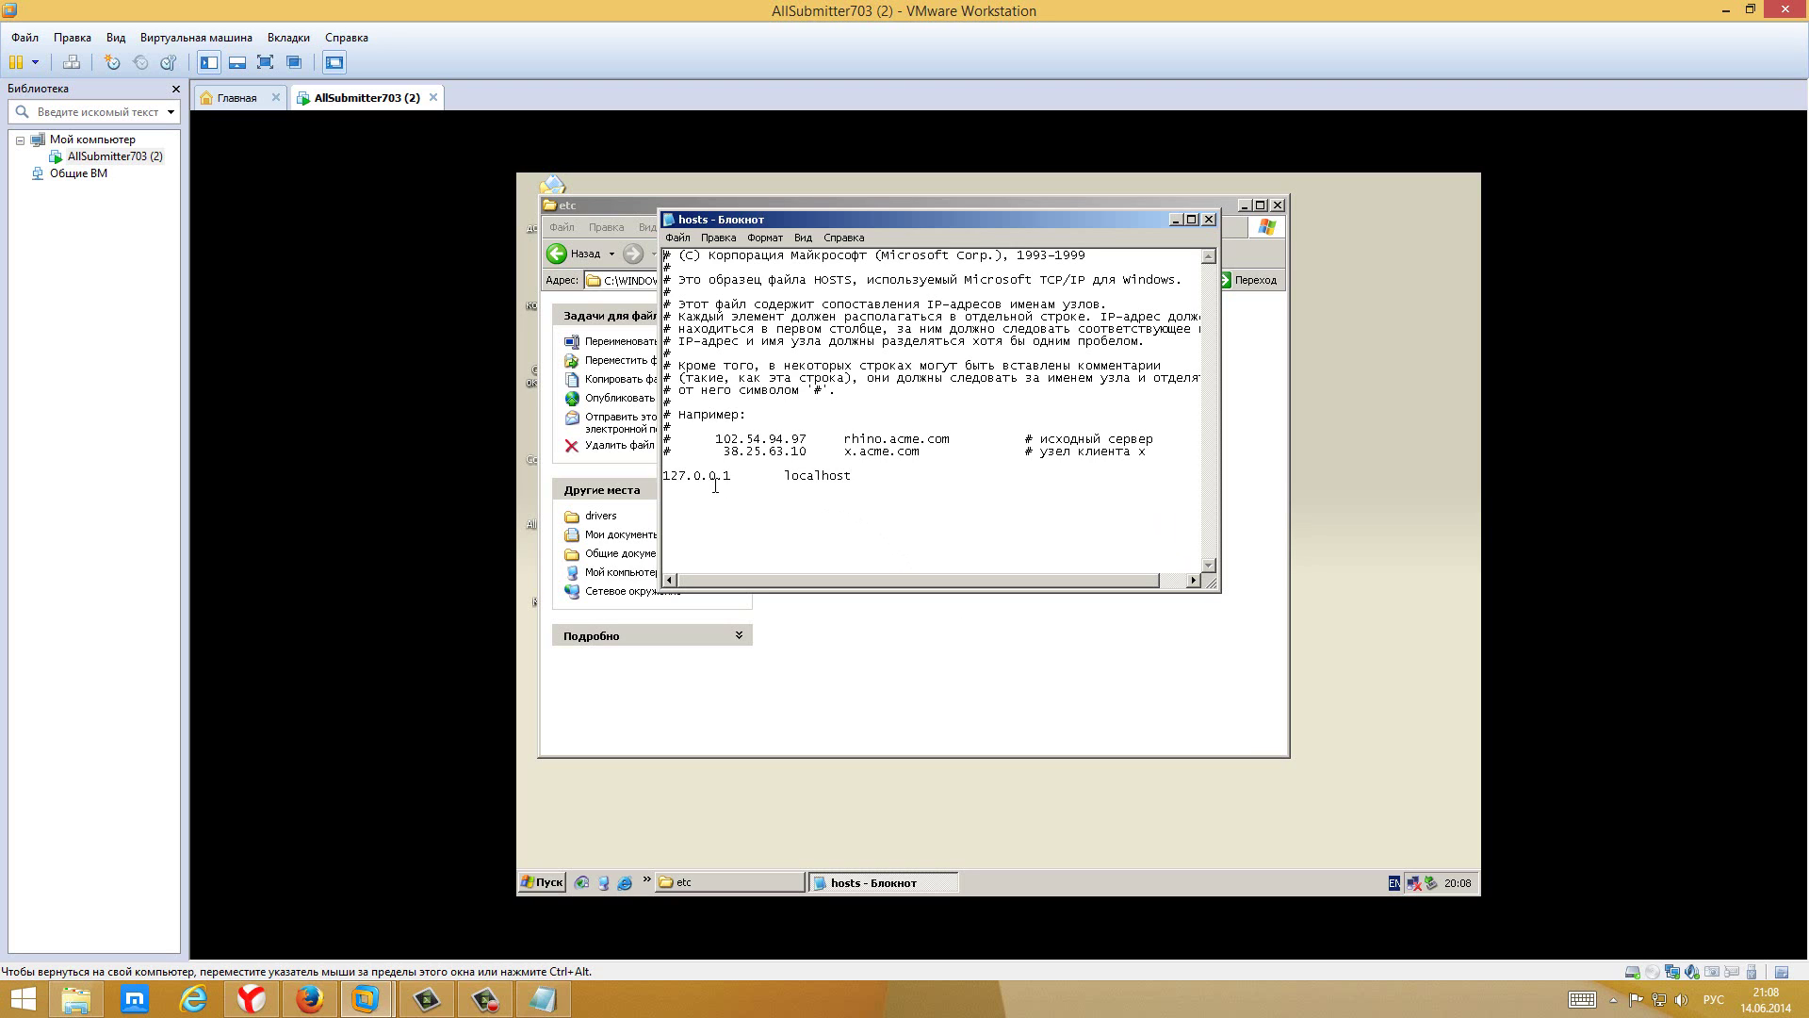
pyautogui.click(542, 999)
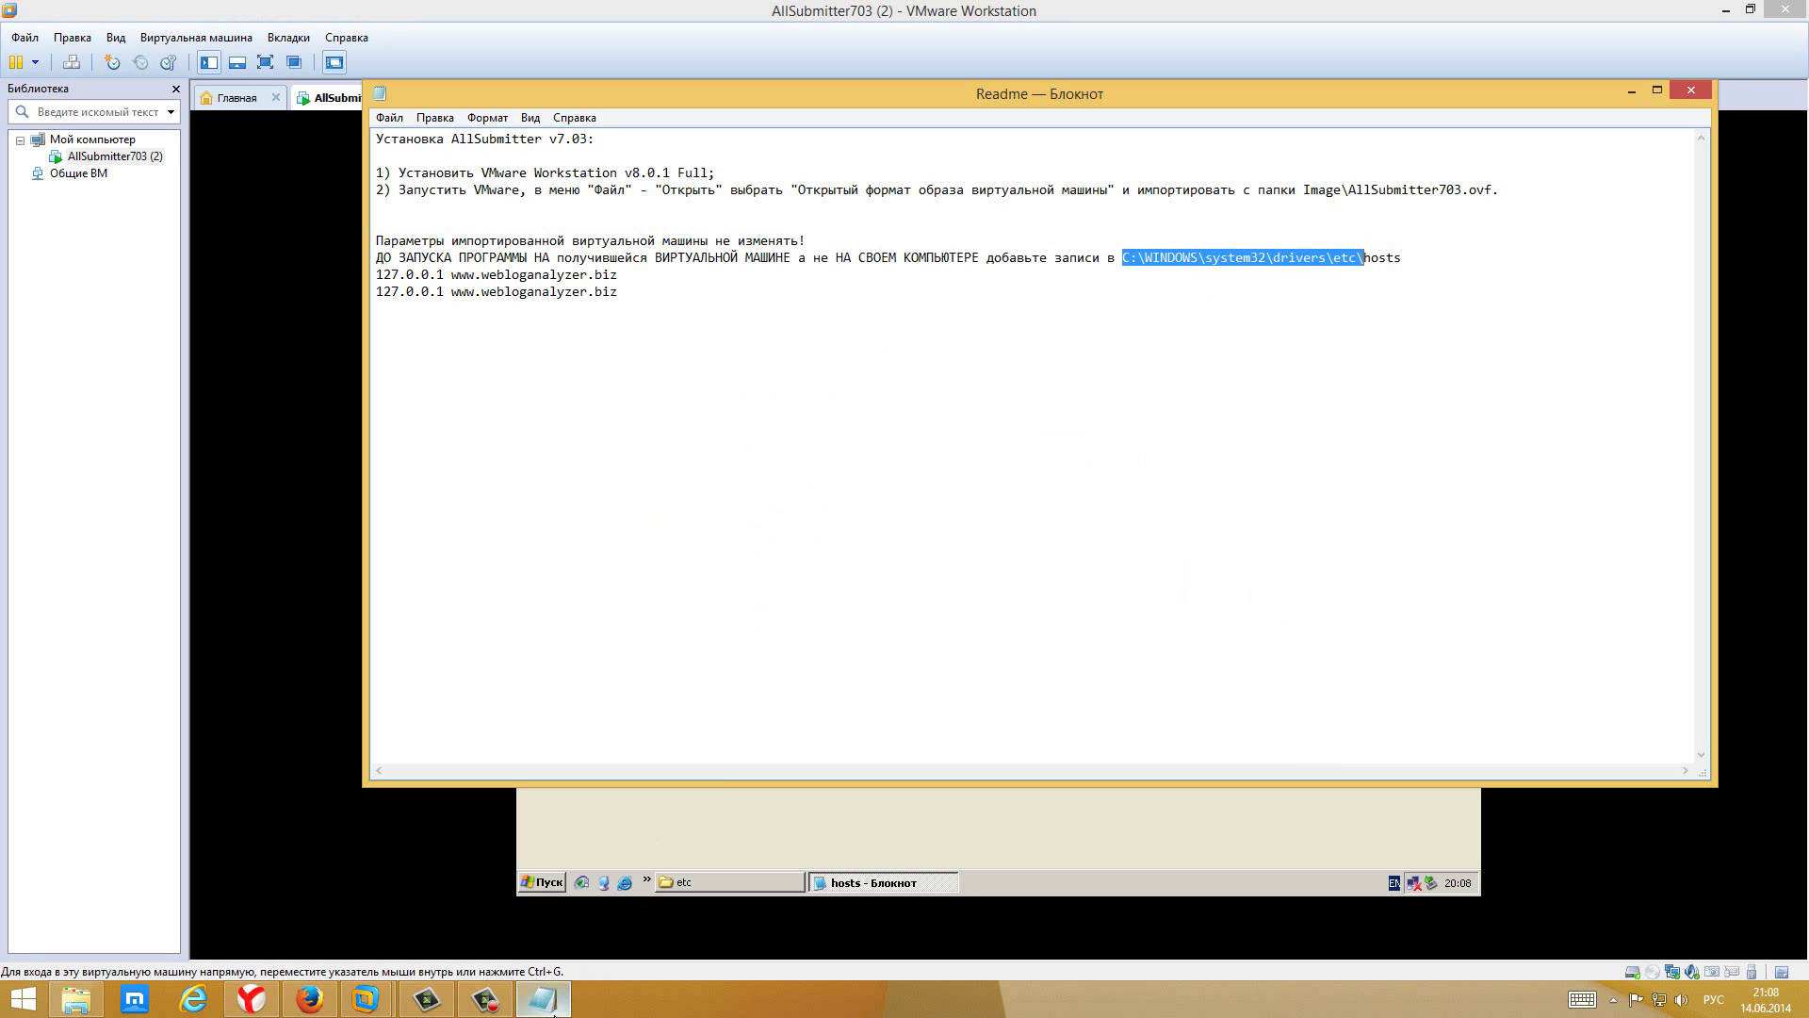
pyautogui.moveTo(621, 293); pyautogui.dragTo(378, 277)
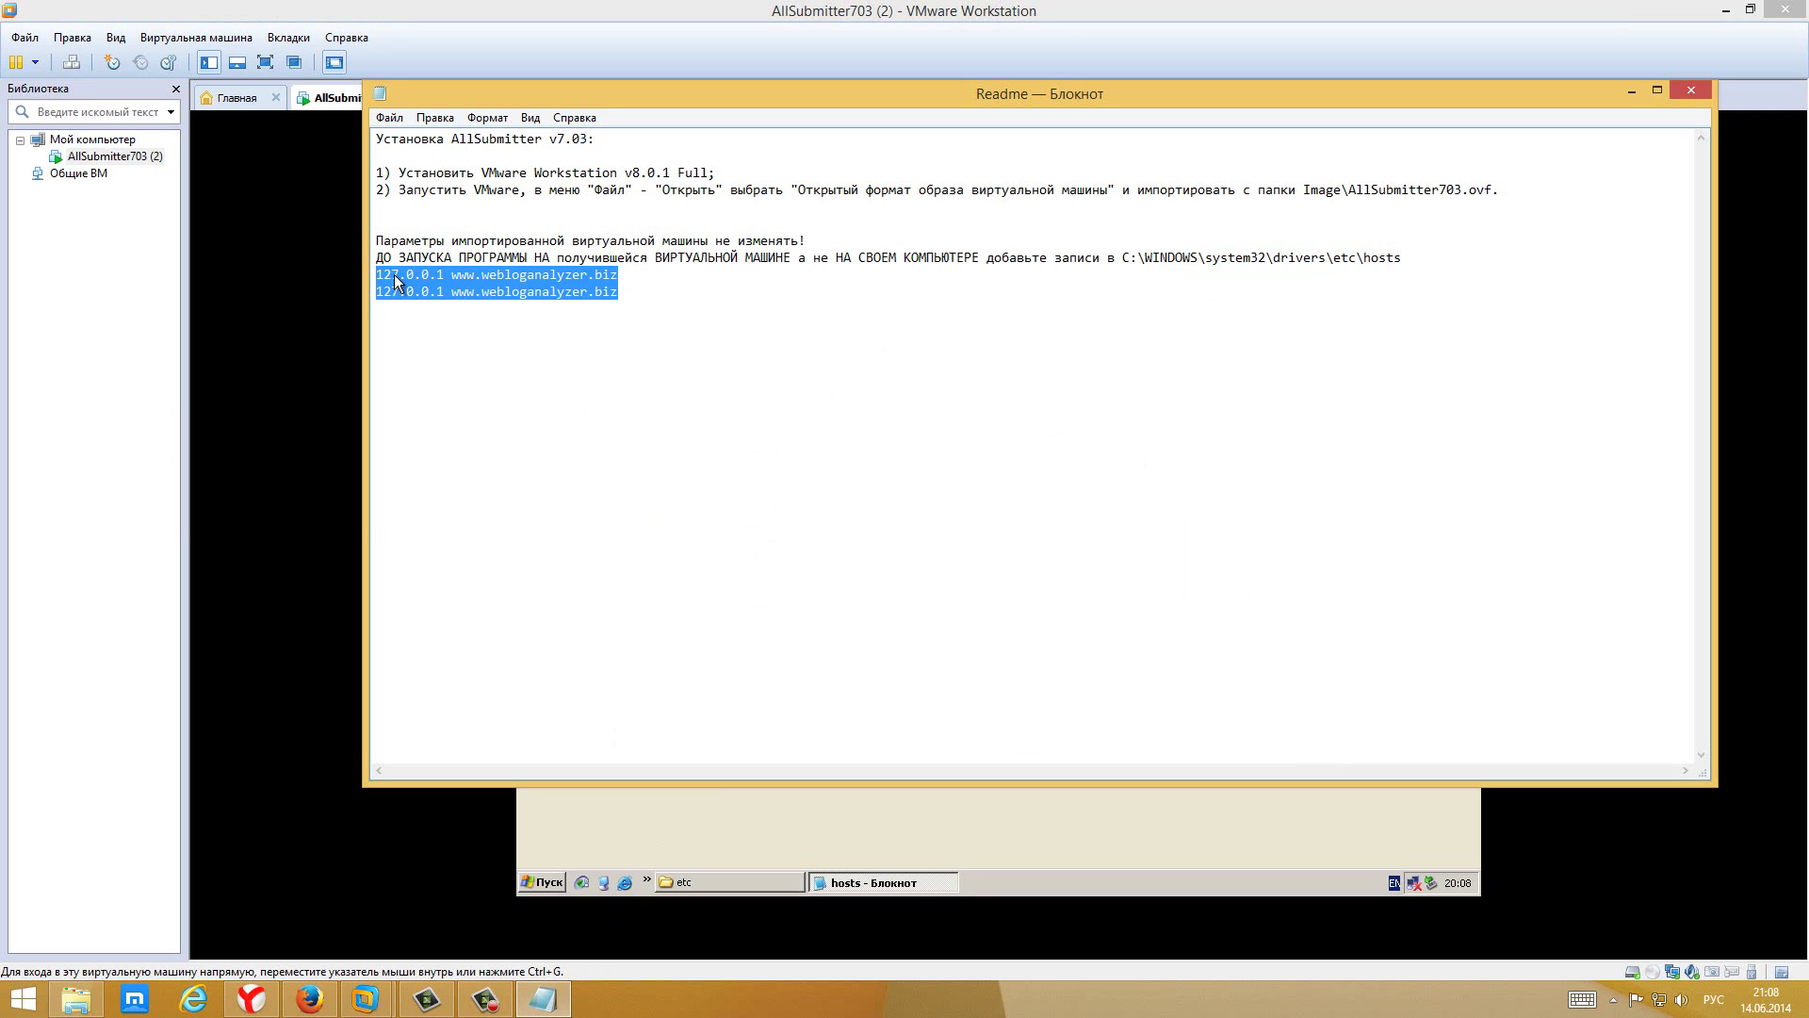
pyautogui.rightClick(395, 281)
pyautogui.click(292, 341)
pyautogui.click(1632, 89)
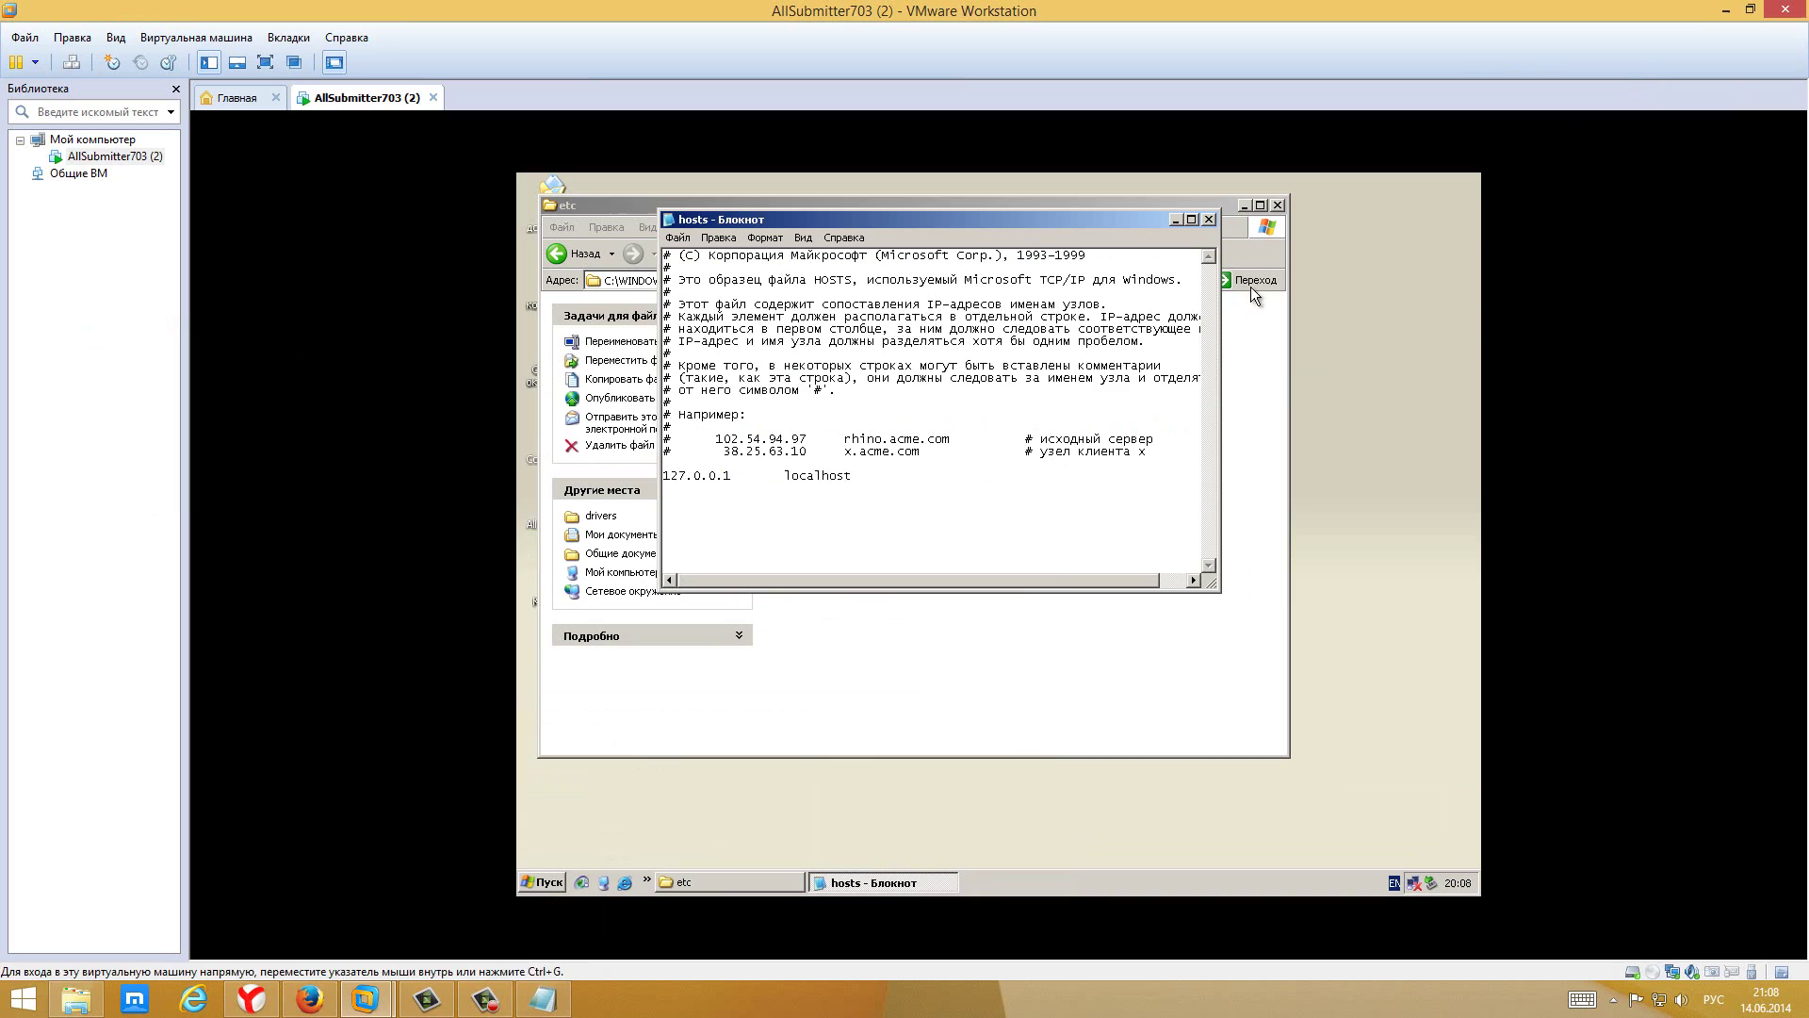
# Paste the copied lines below the localhost entry in hosts, save the file and close the etc folder
pyautogui.rightClick(729, 506)
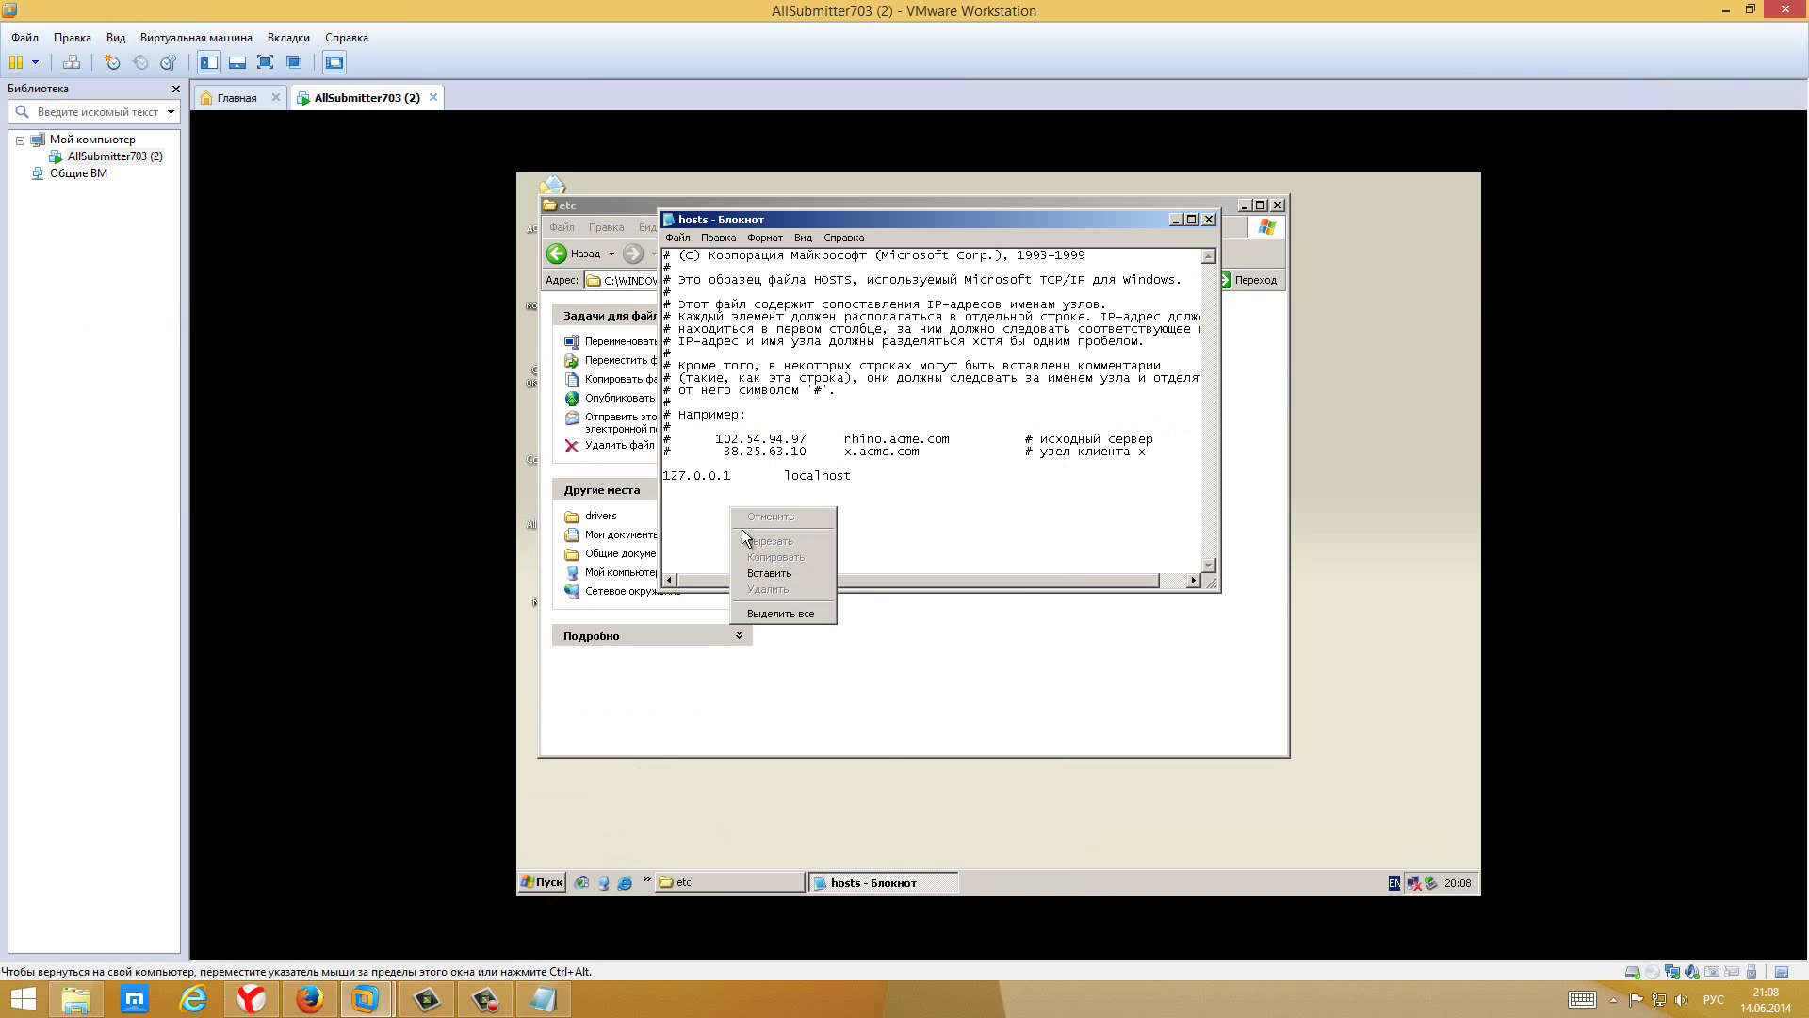
pyautogui.click(767, 575)
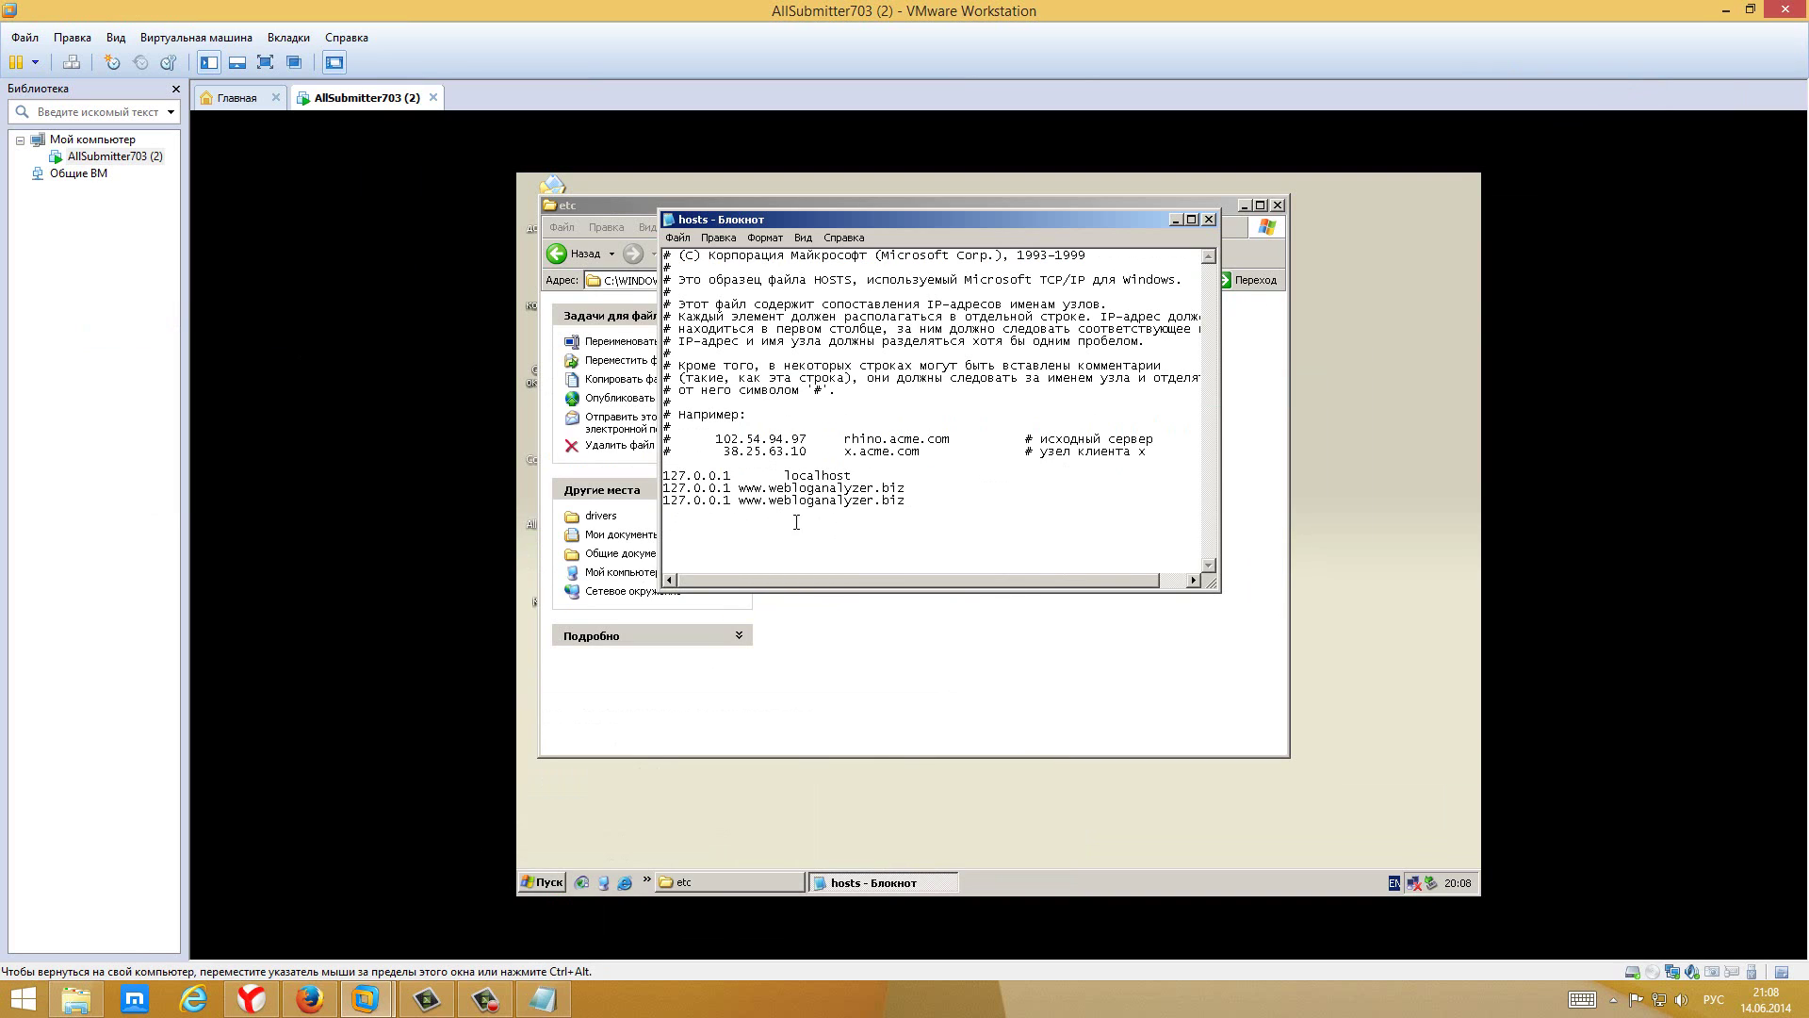
pyautogui.click(1209, 220)
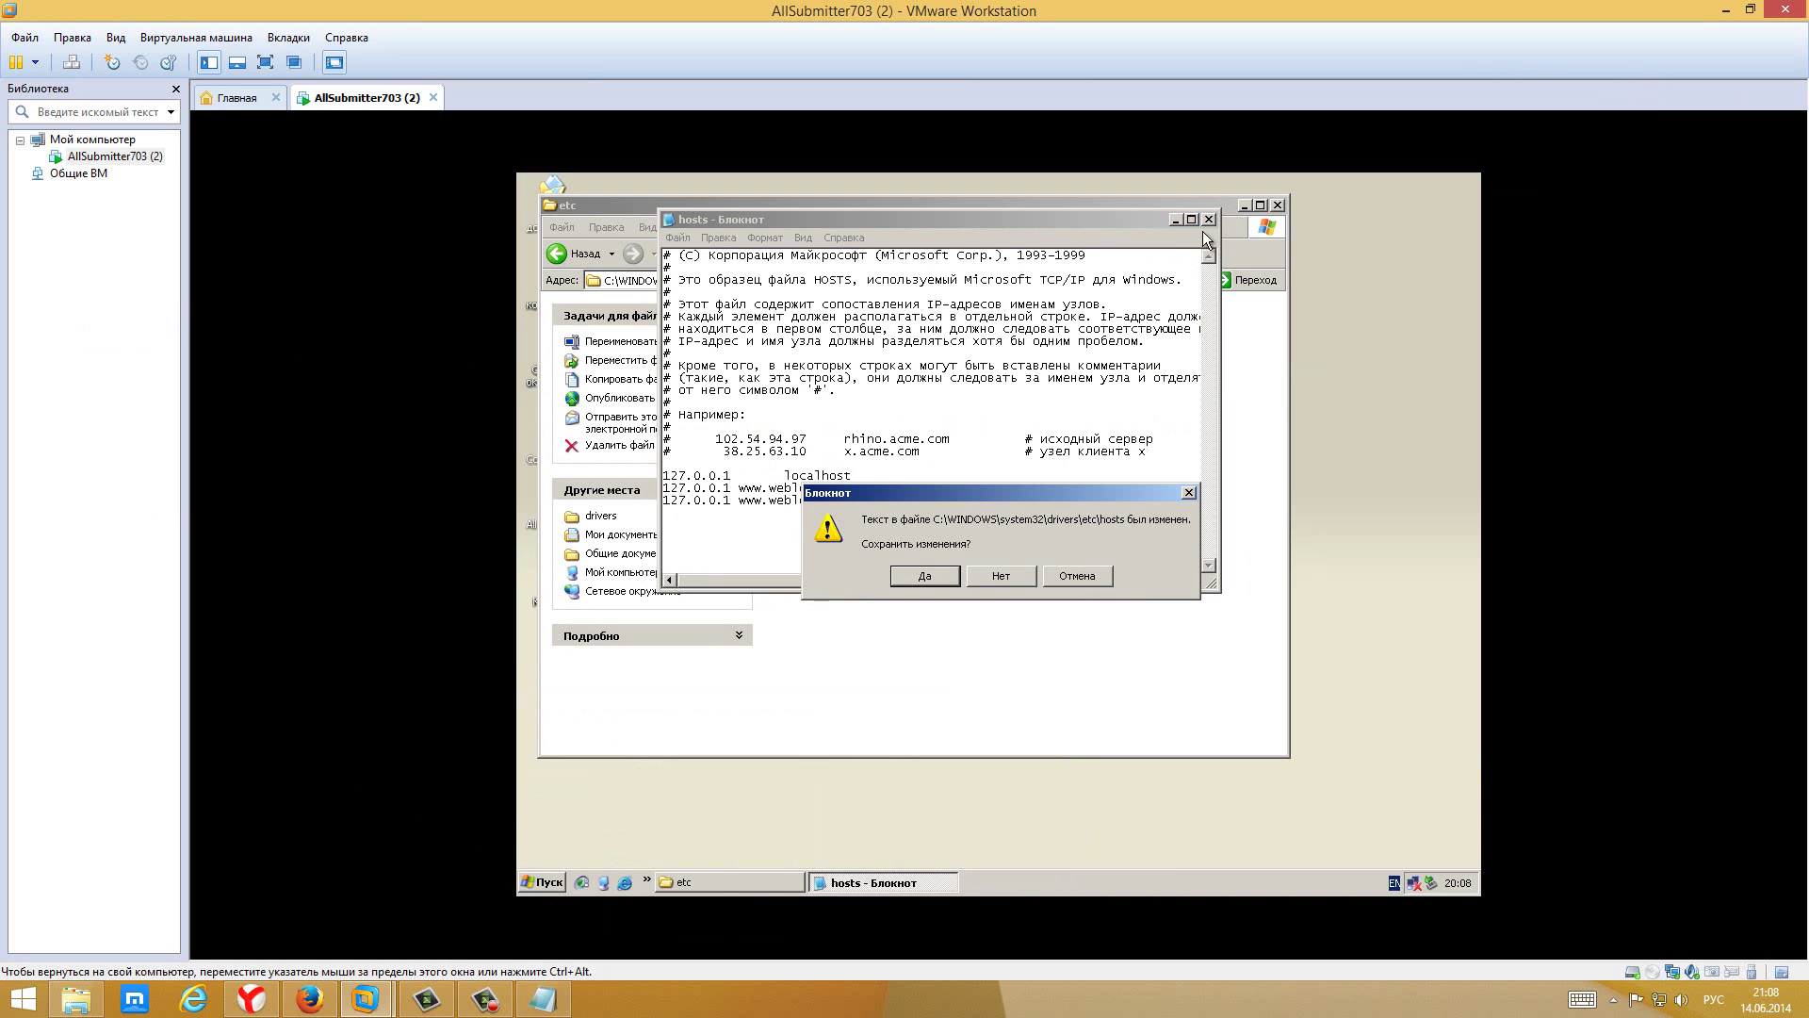
pyautogui.click(911, 579)
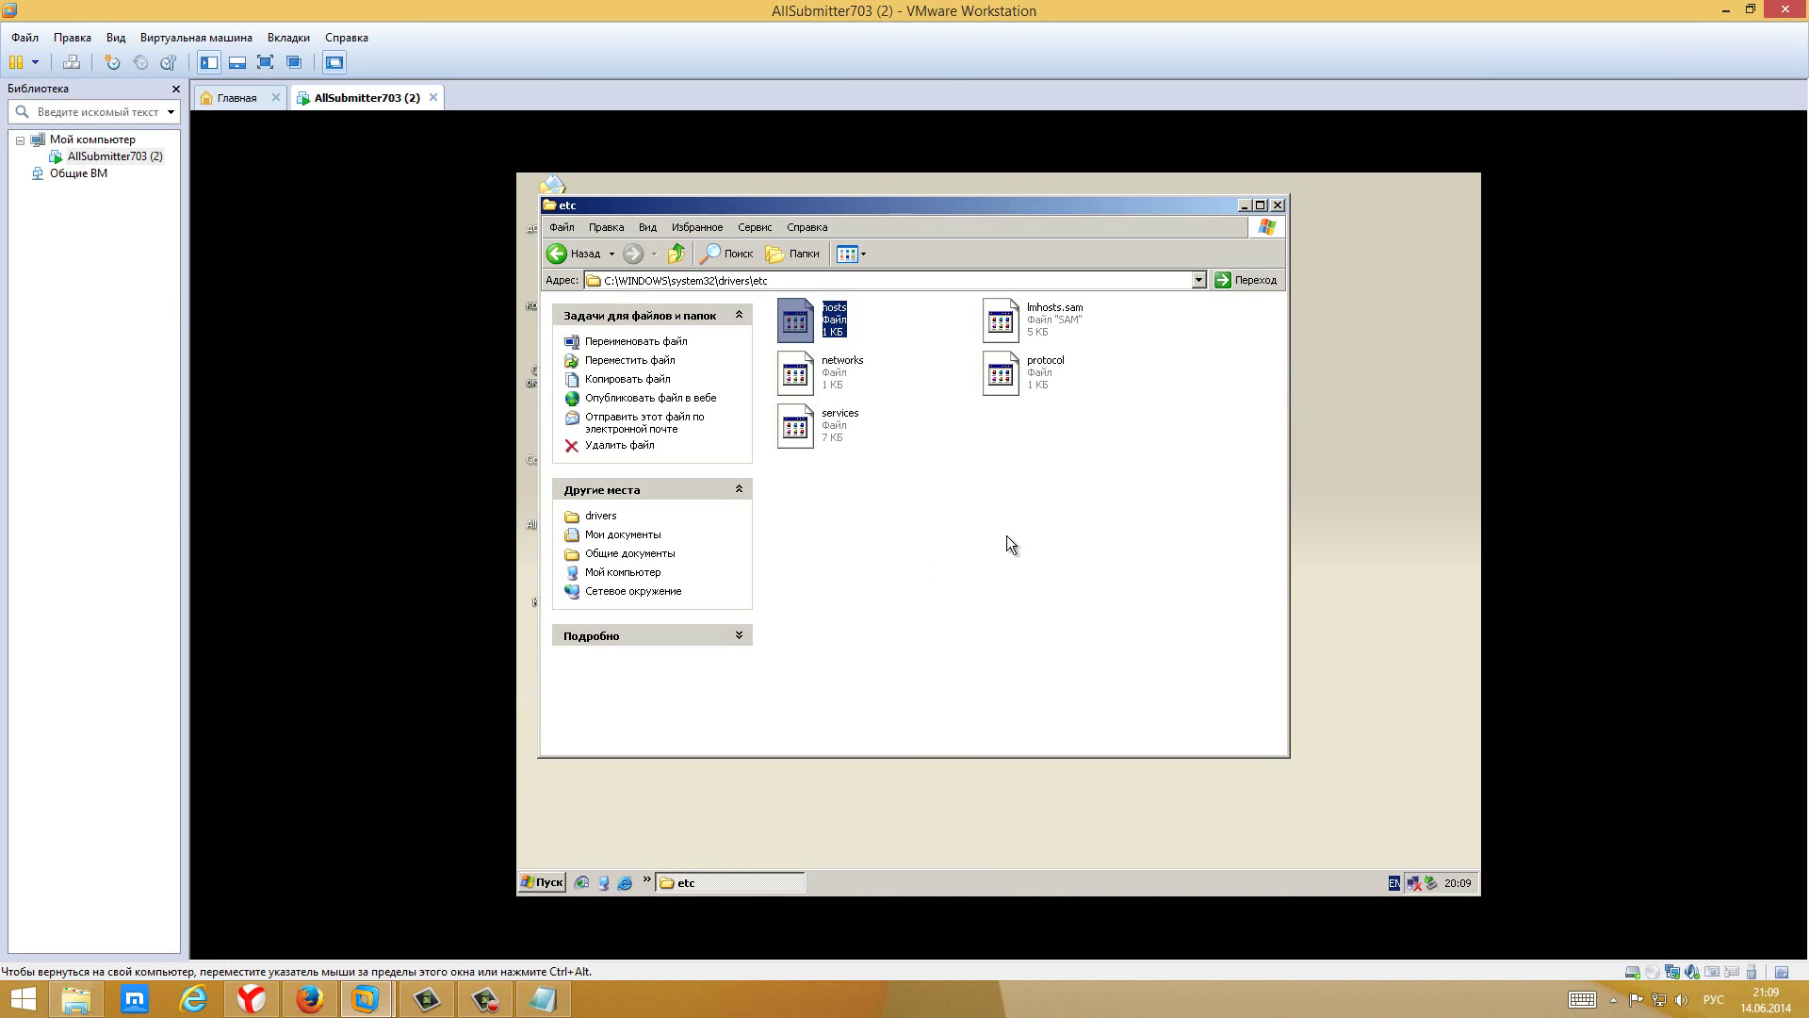
pyautogui.click(1278, 206)
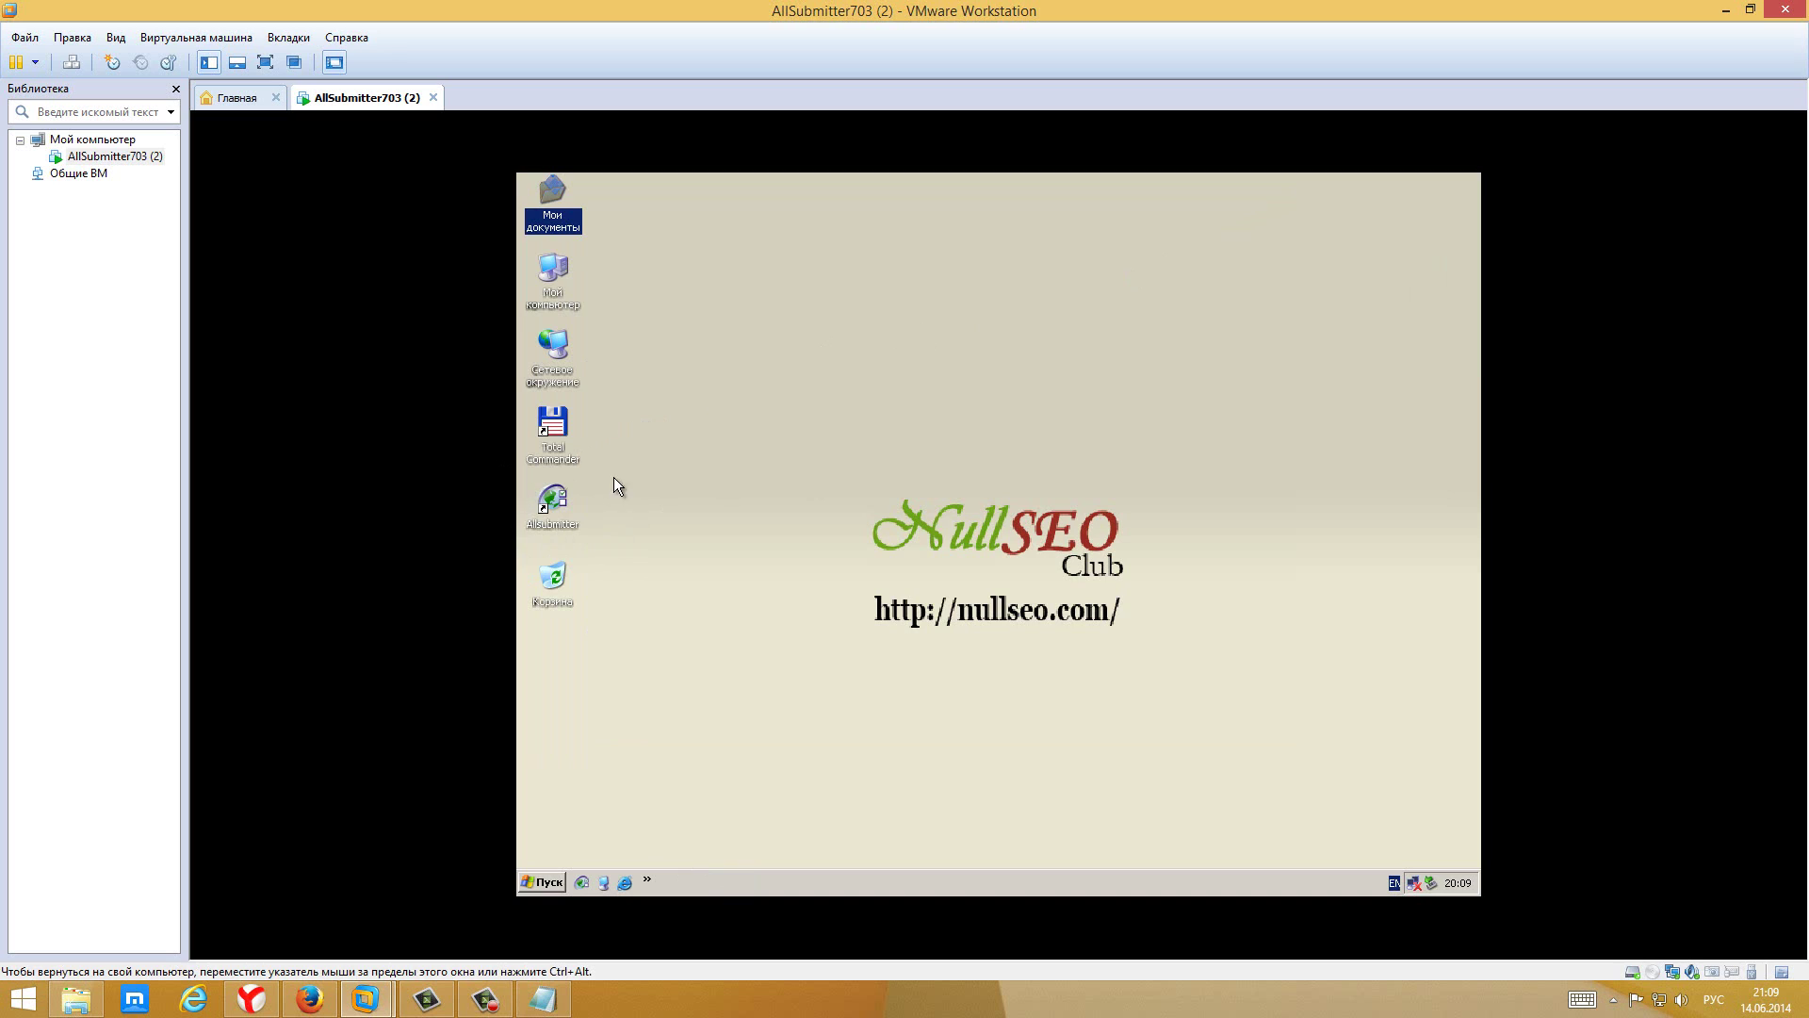
# Launch AllSubmitter from the virtual machine's desktop and briefly view its project manager (Менеджер проектов)
pyautogui.doubleClick(553, 505)
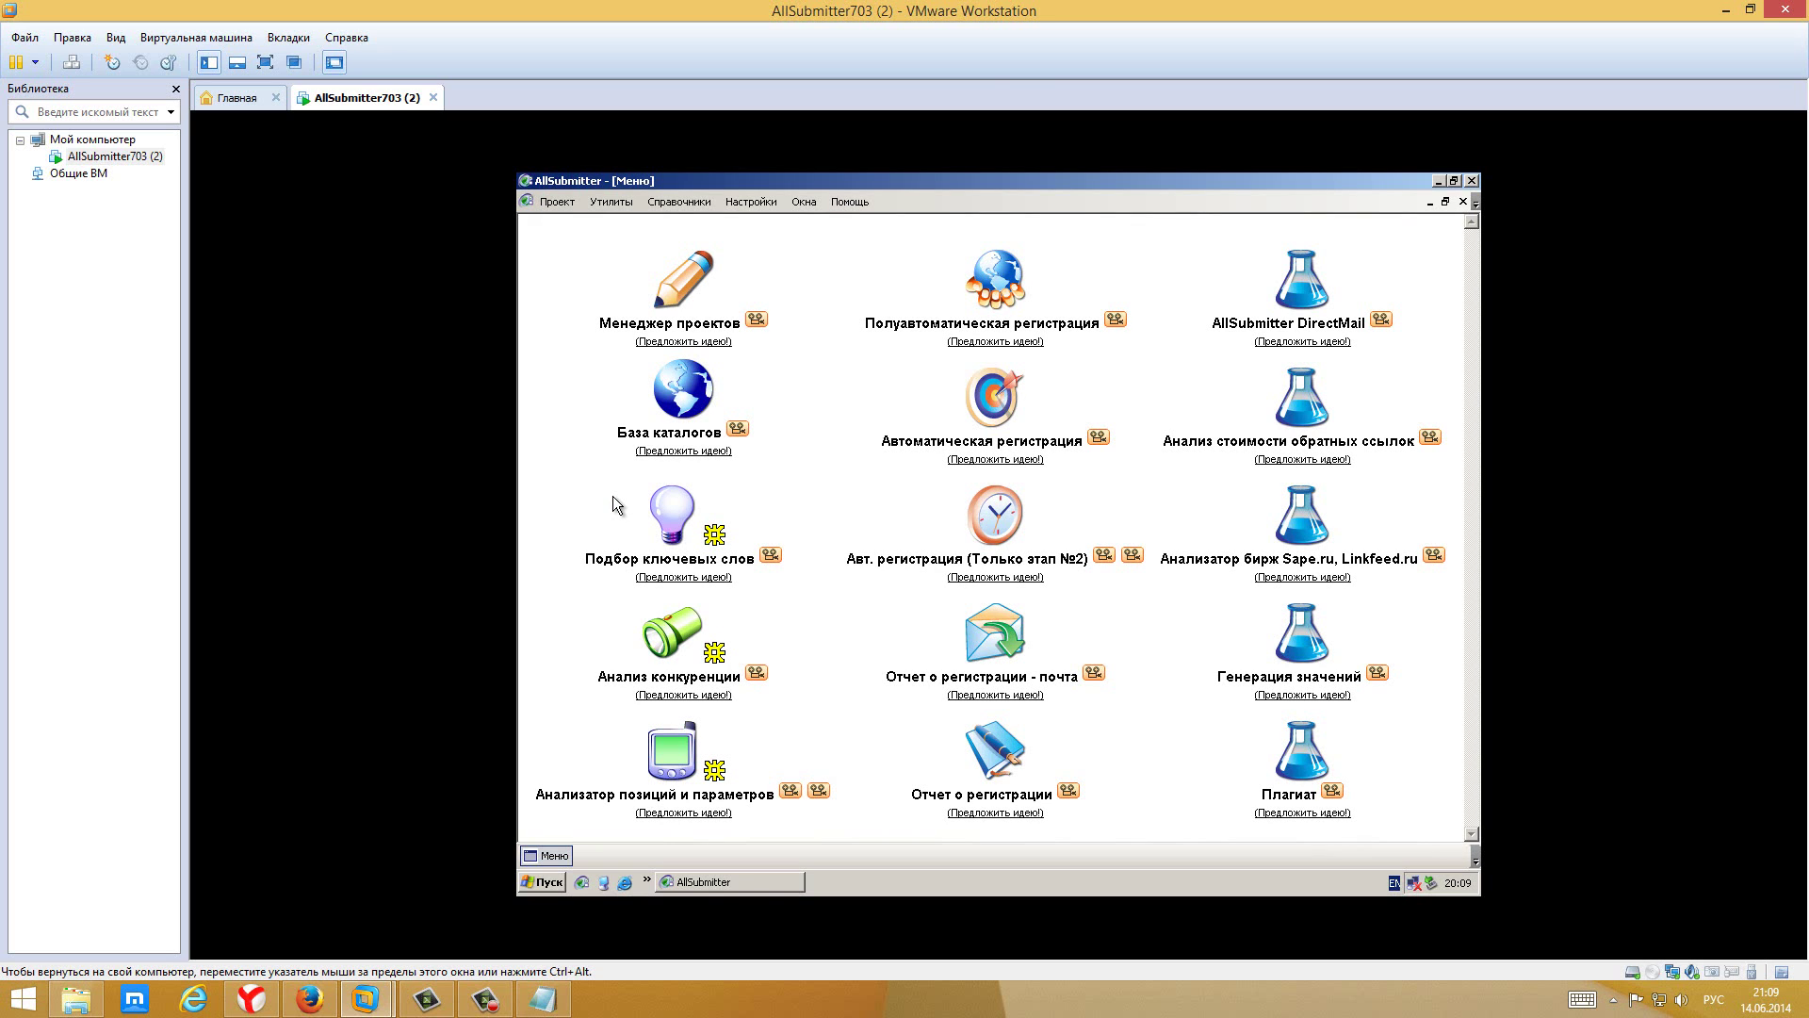
pyautogui.click(676, 281)
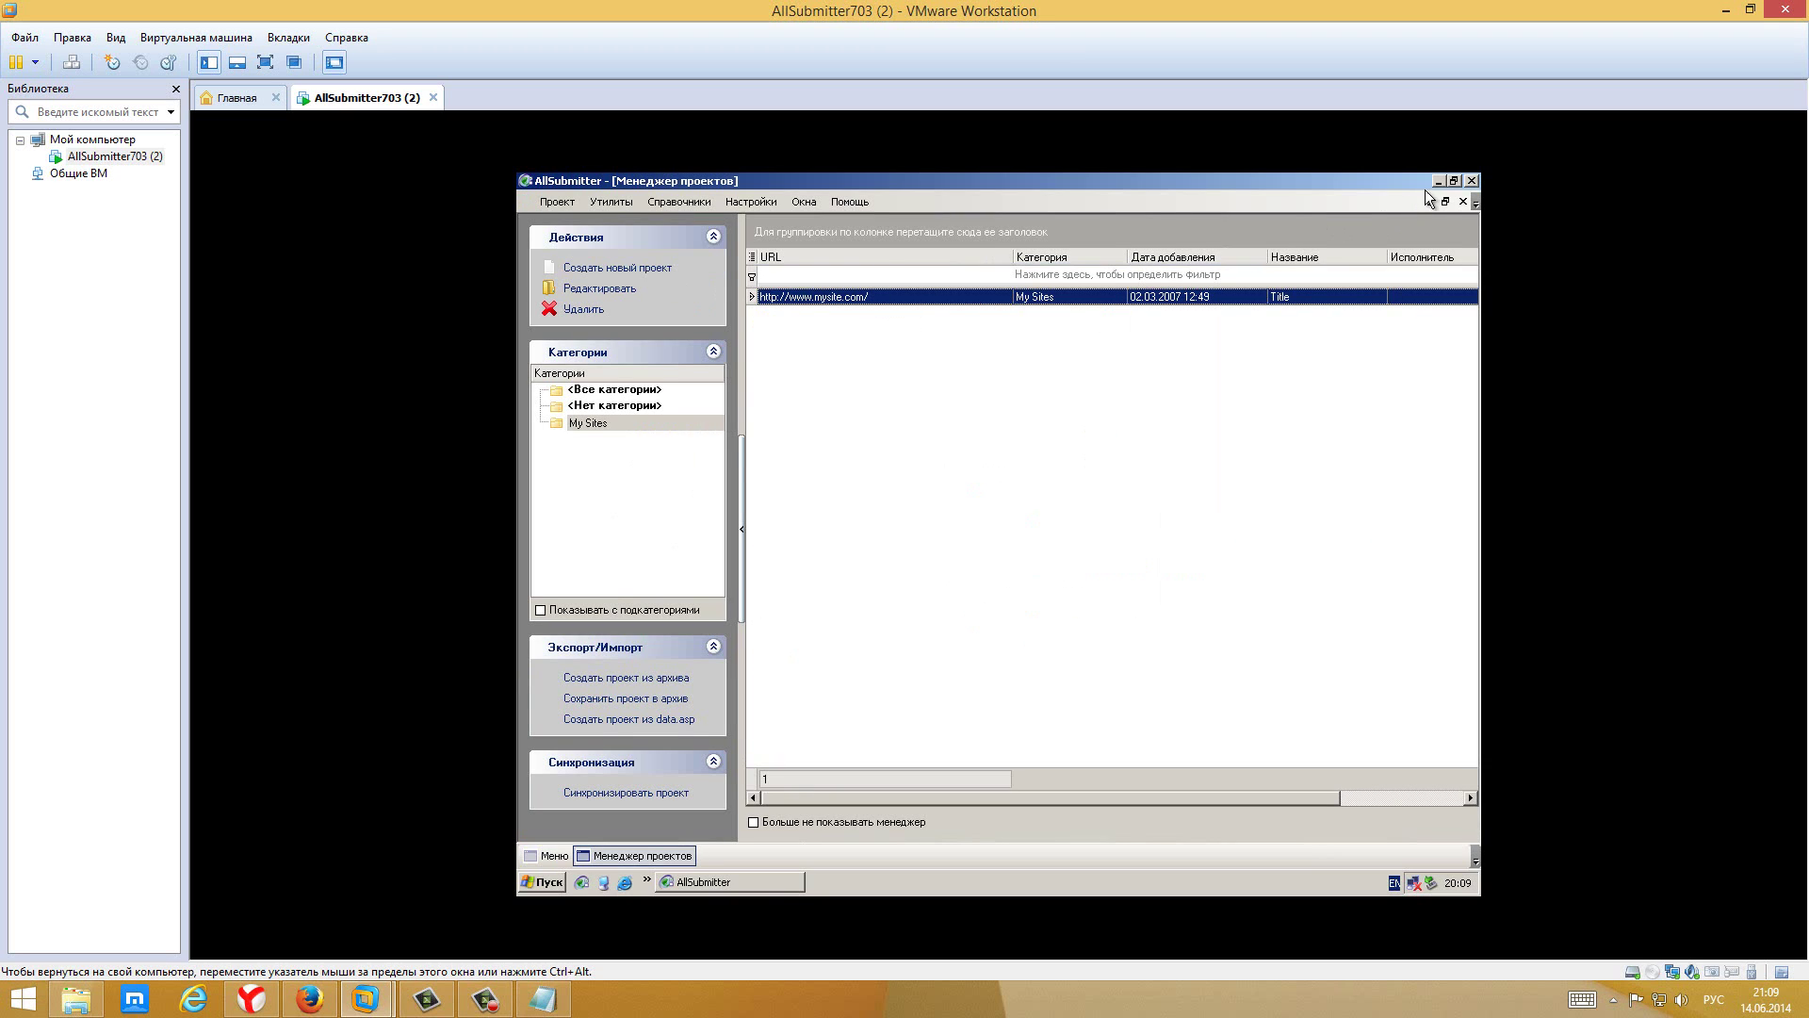
pyautogui.click(1462, 202)
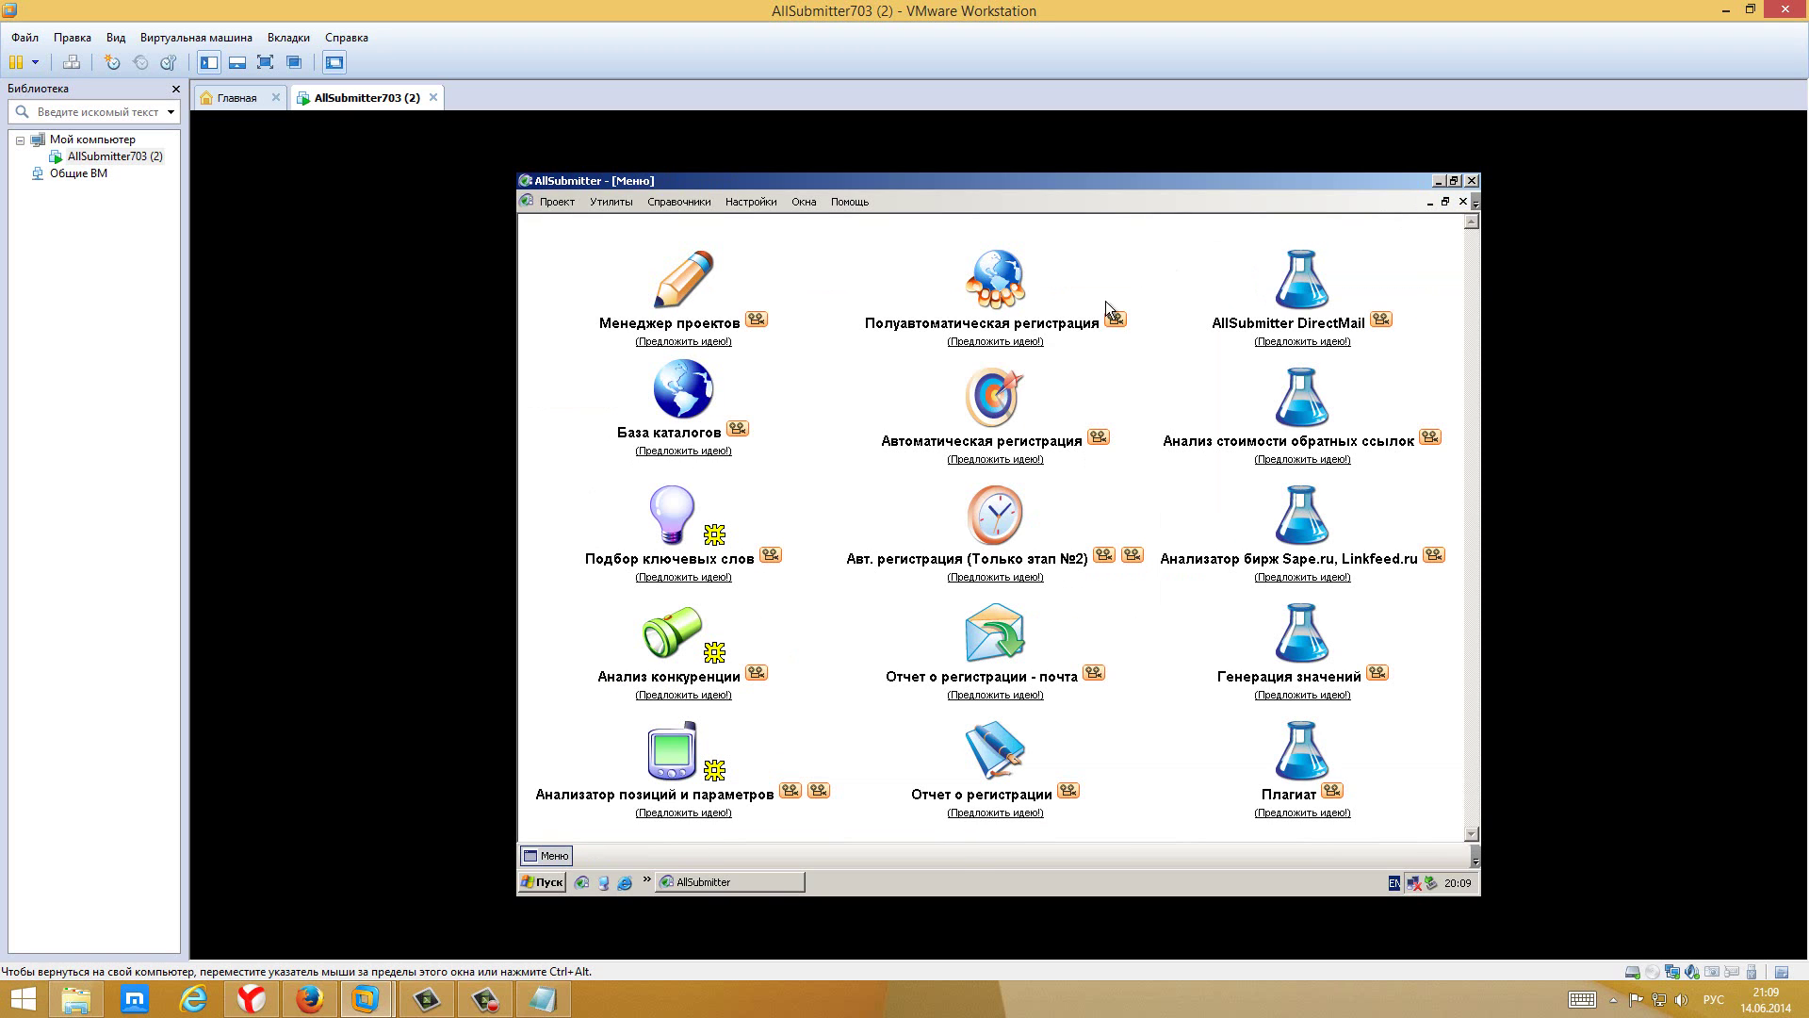
# Check the project selection for Полуавтоматическая регистрация, the AllSubmitter DirectMail module and База каталогов, closing each one
pyautogui.click(1008, 298)
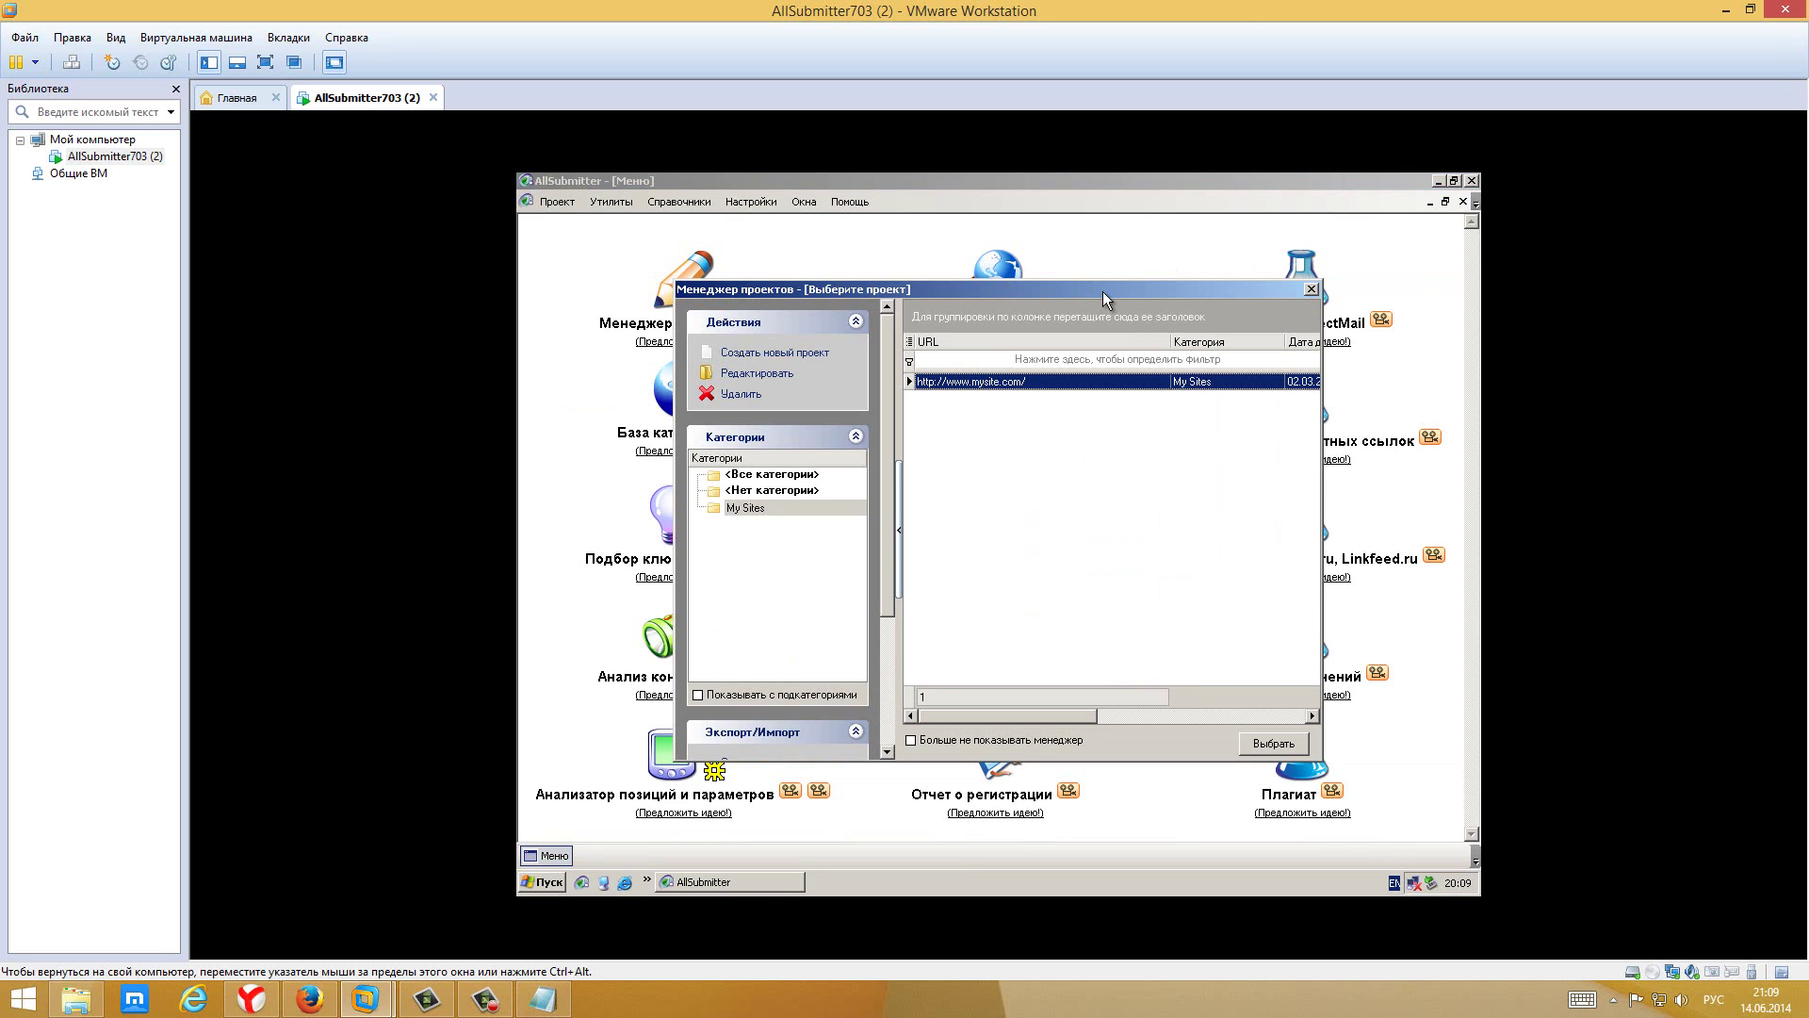
pyautogui.click(1310, 289)
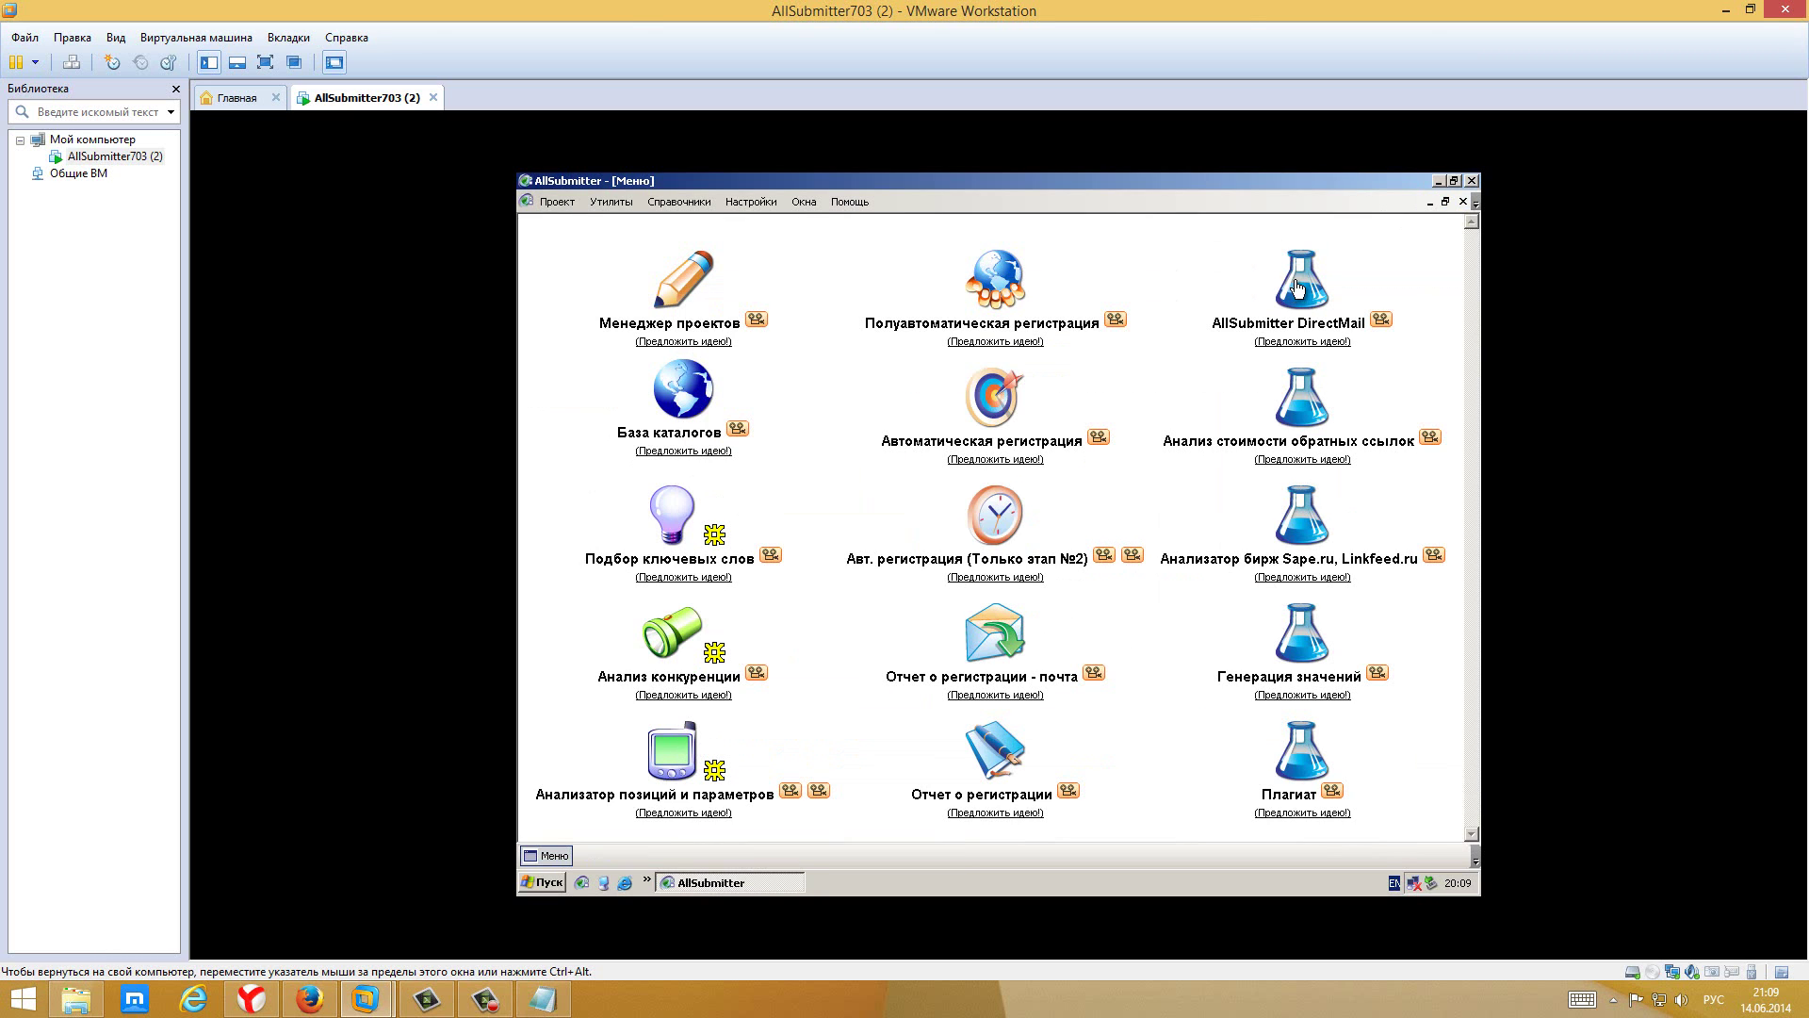
pyautogui.click(1299, 288)
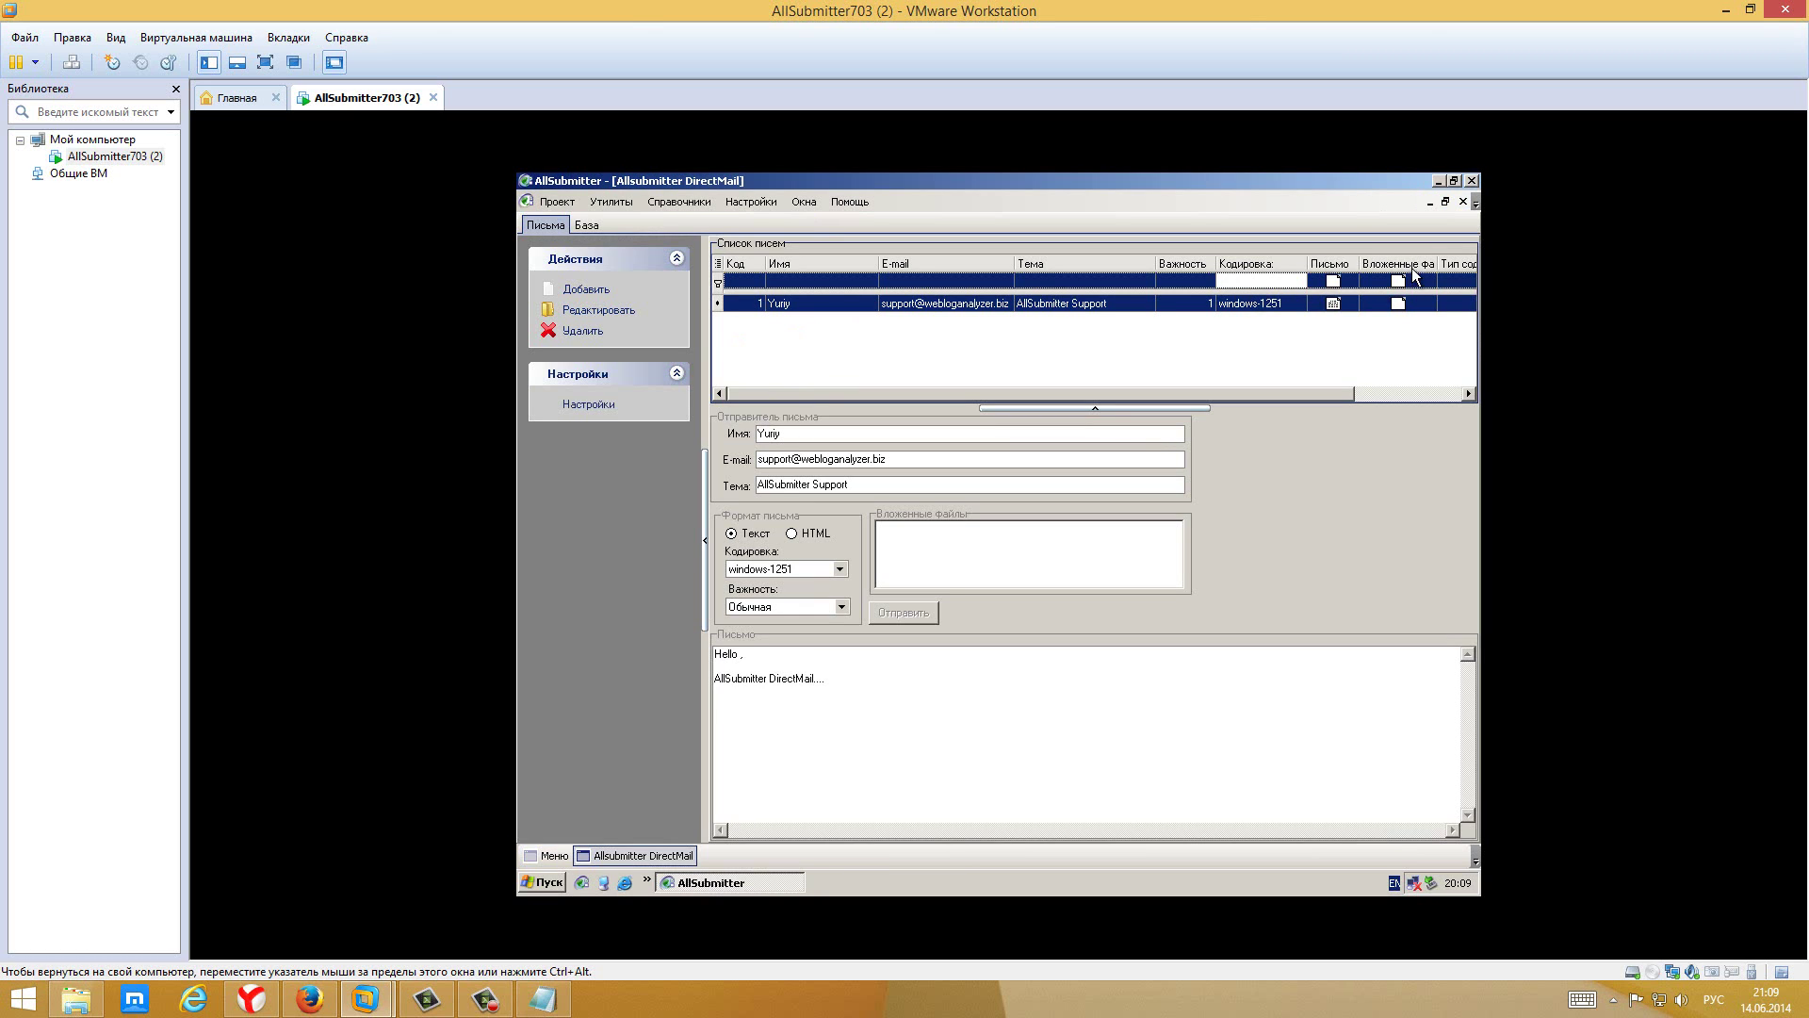
pyautogui.click(1461, 201)
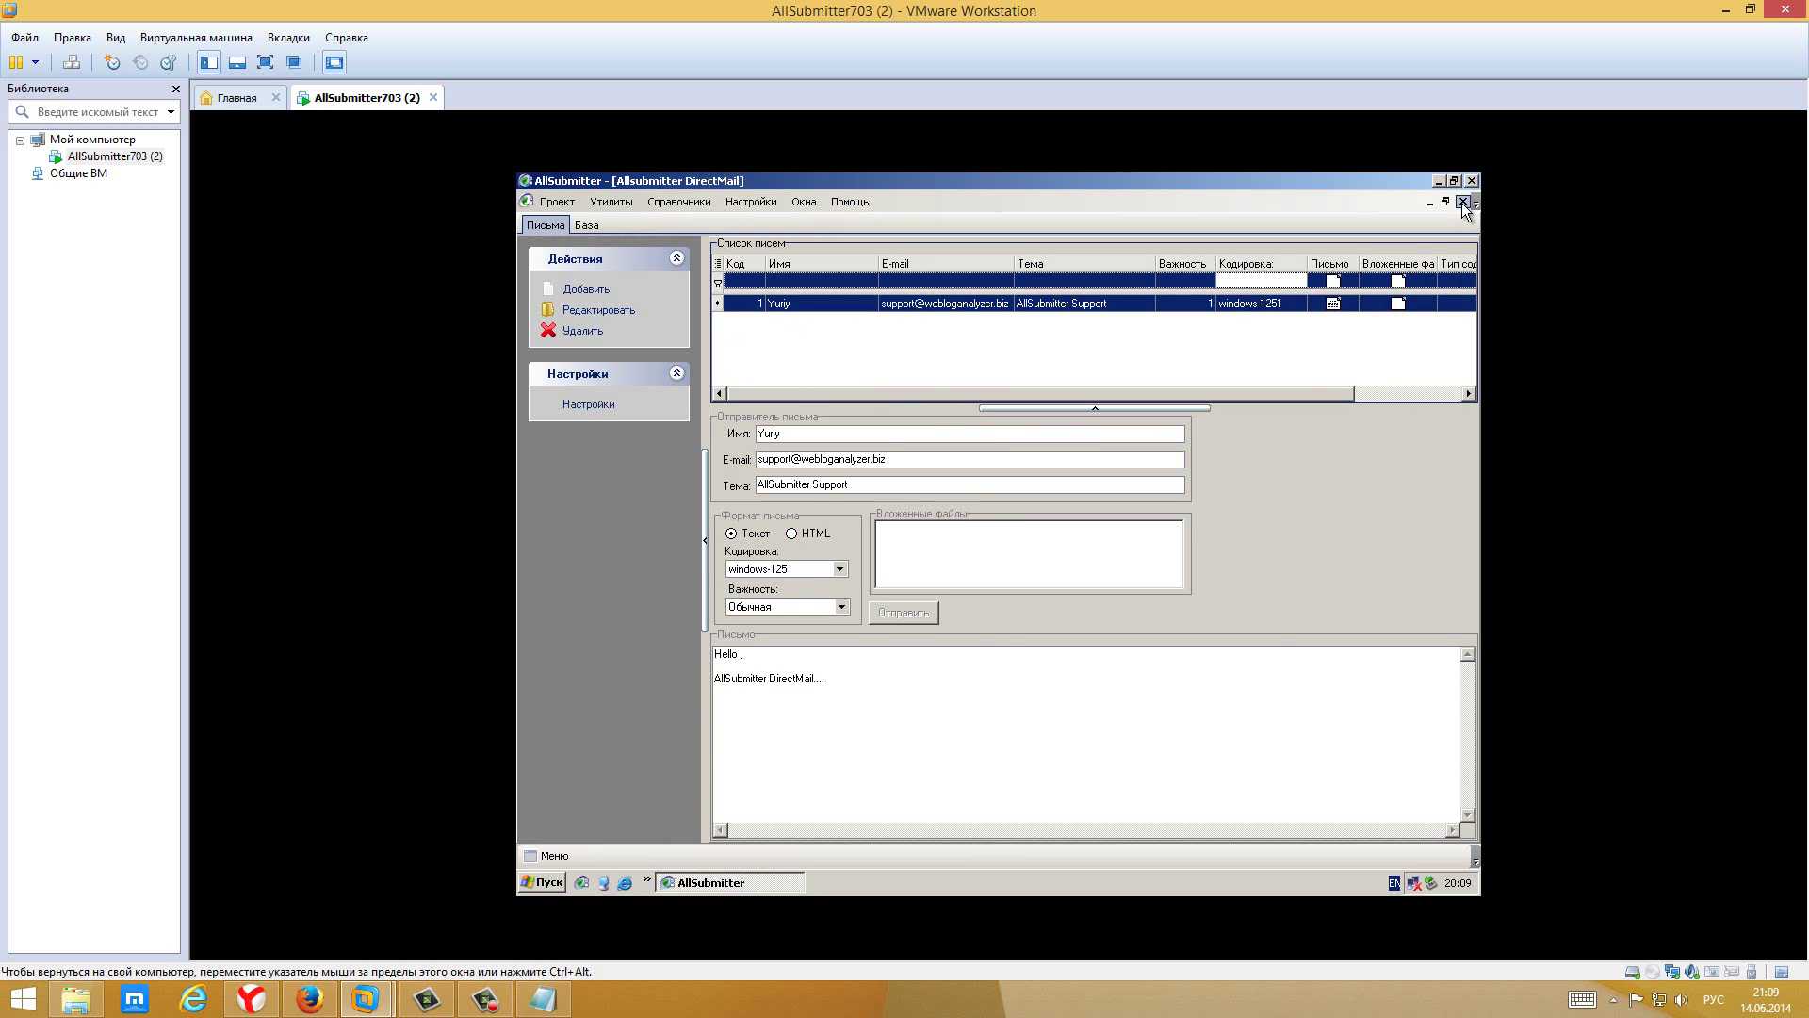
pyautogui.click(681, 398)
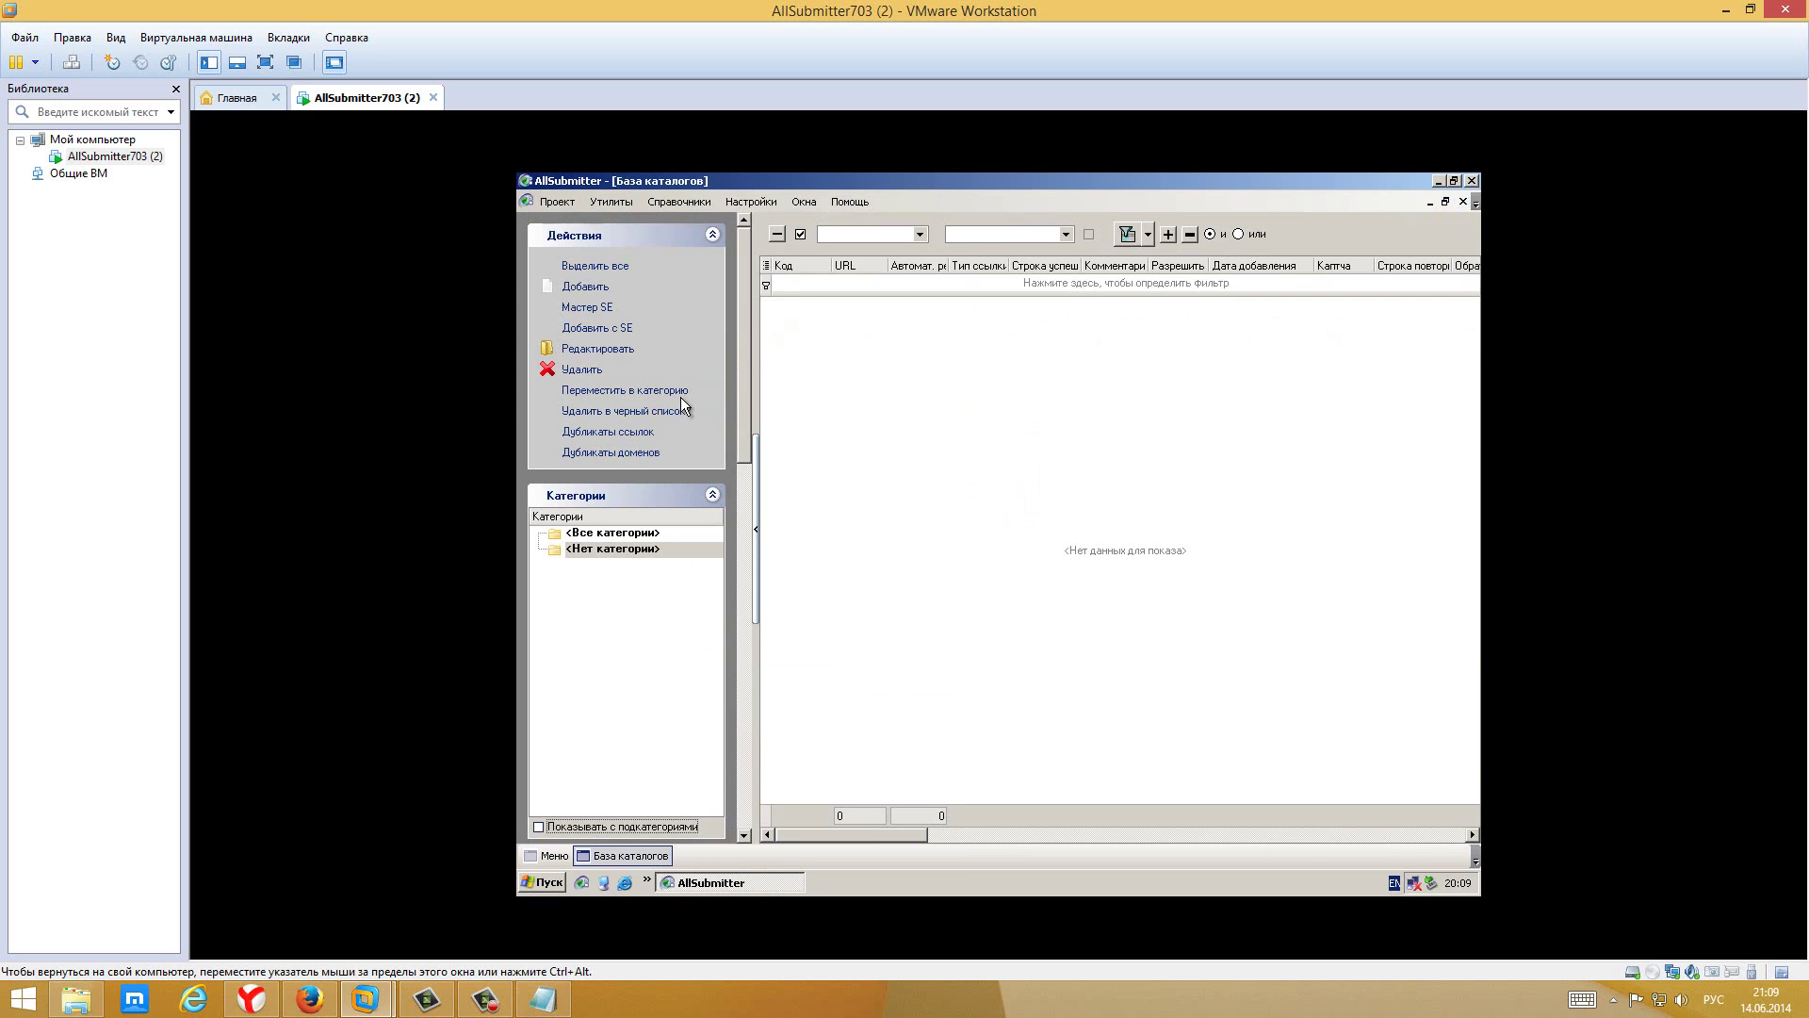
pyautogui.click(1464, 201)
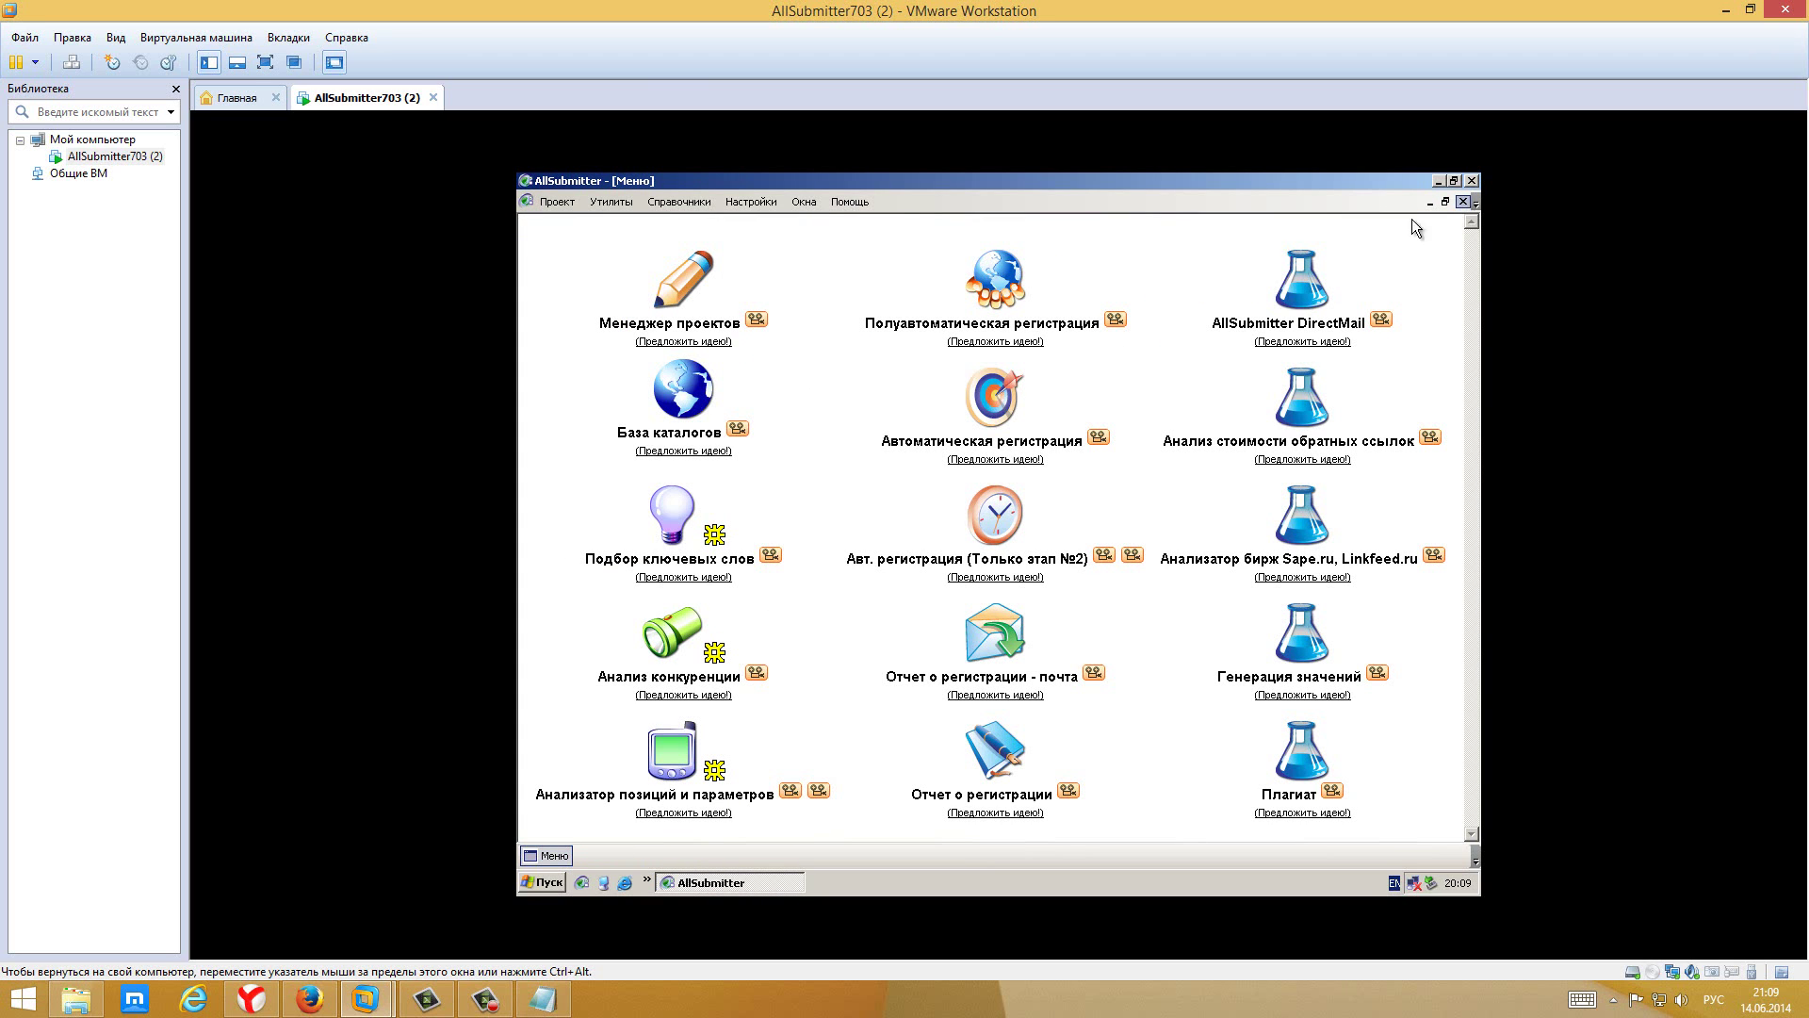
# Check Автоматическая регистрация and Анализ стоимости обратных ссылок, declining the new SAPE.RU prices, and return to the main menu
pyautogui.click(1003, 396)
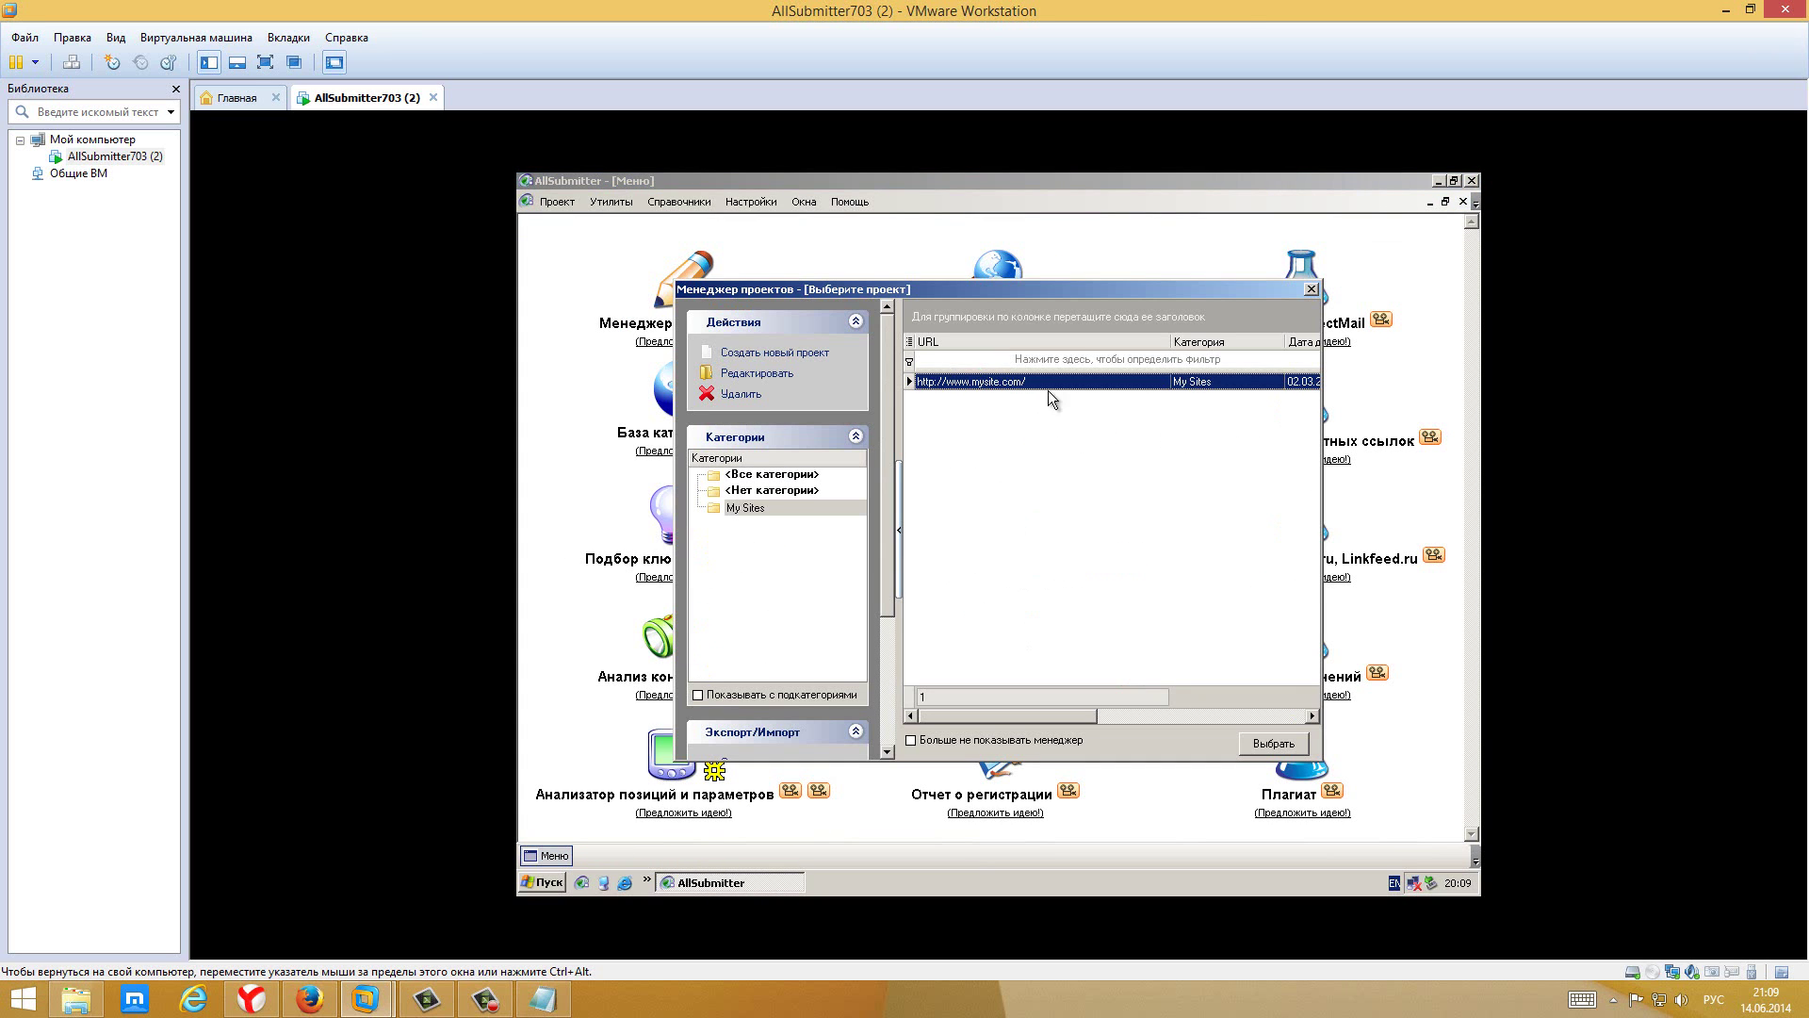
pyautogui.click(1312, 289)
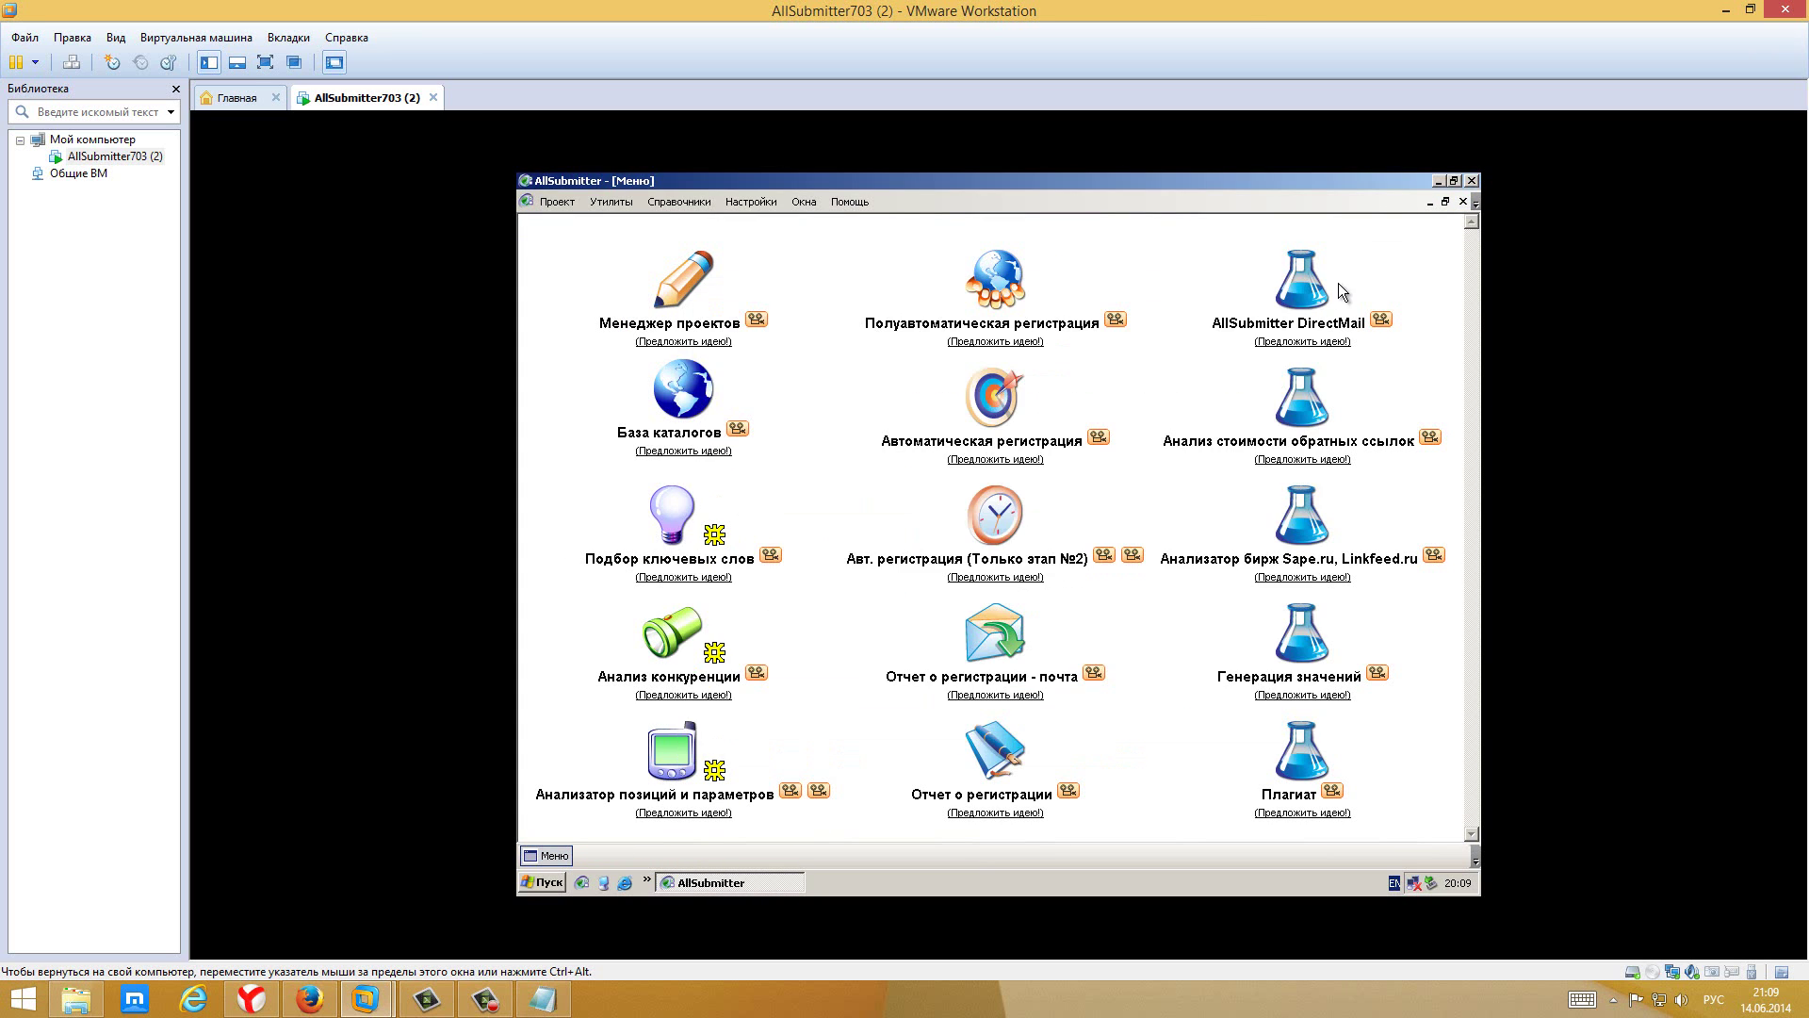
pyautogui.click(1293, 396)
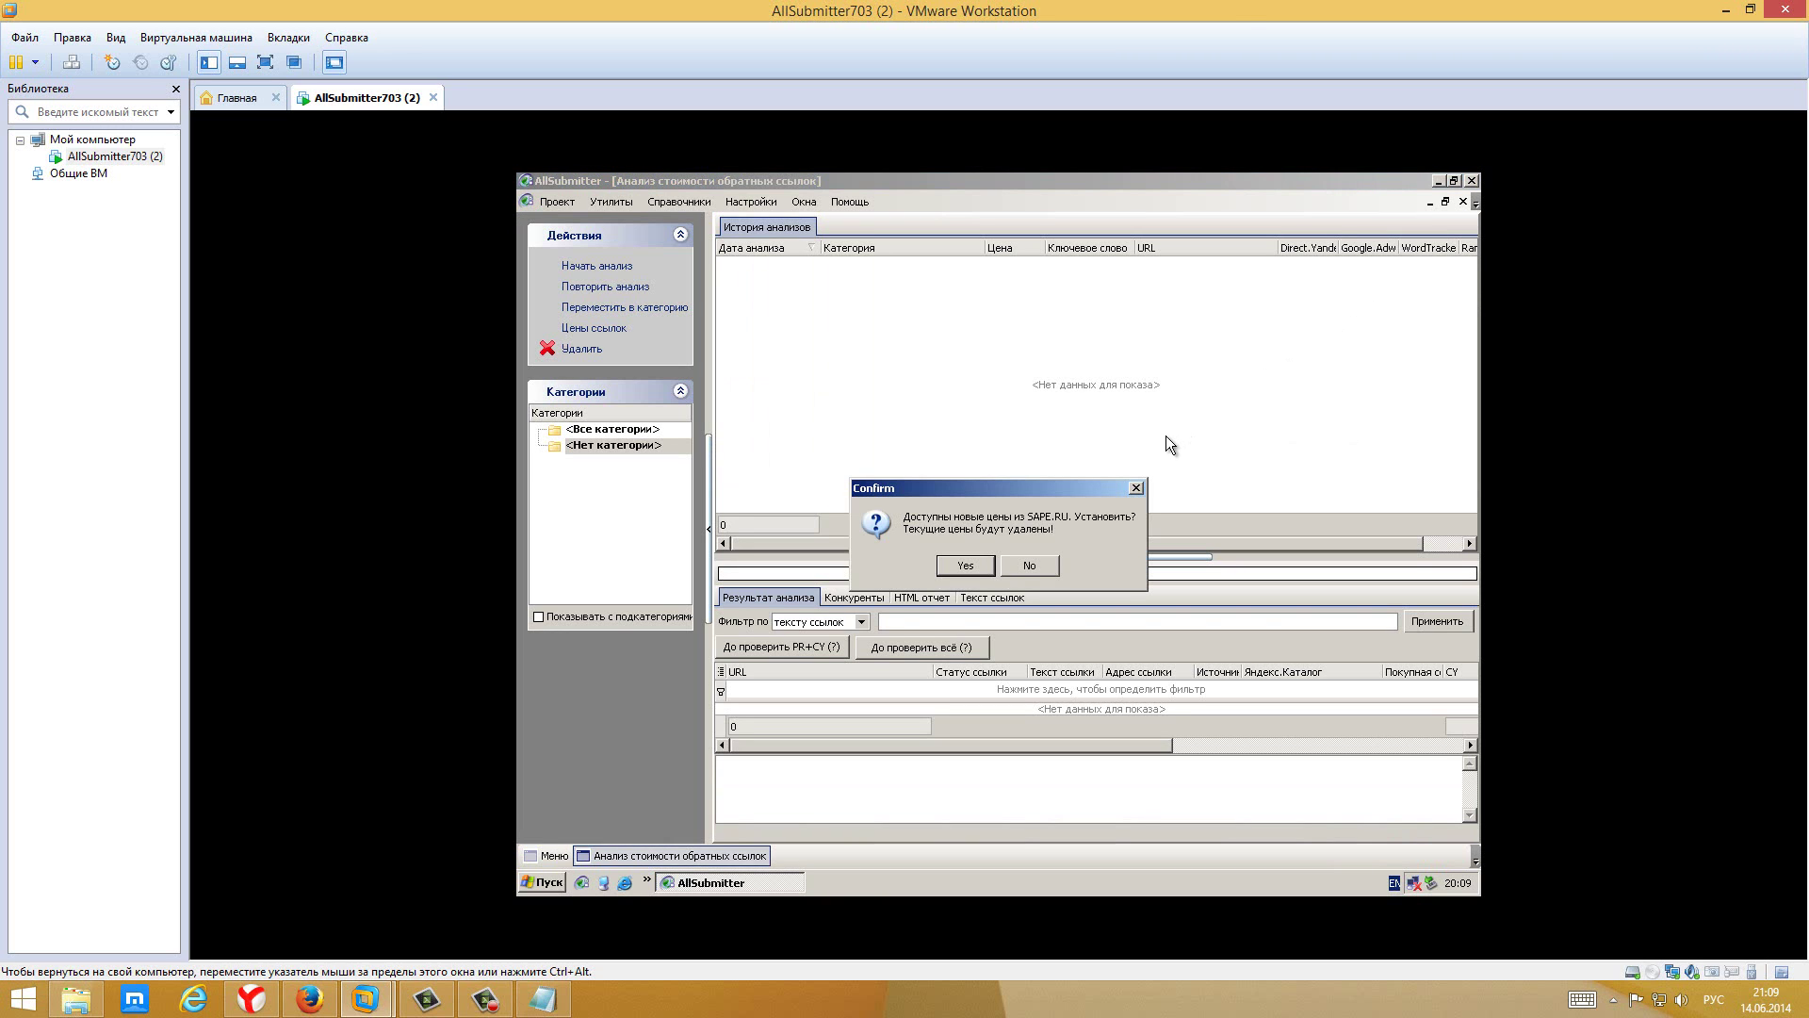
pyautogui.click(1034, 566)
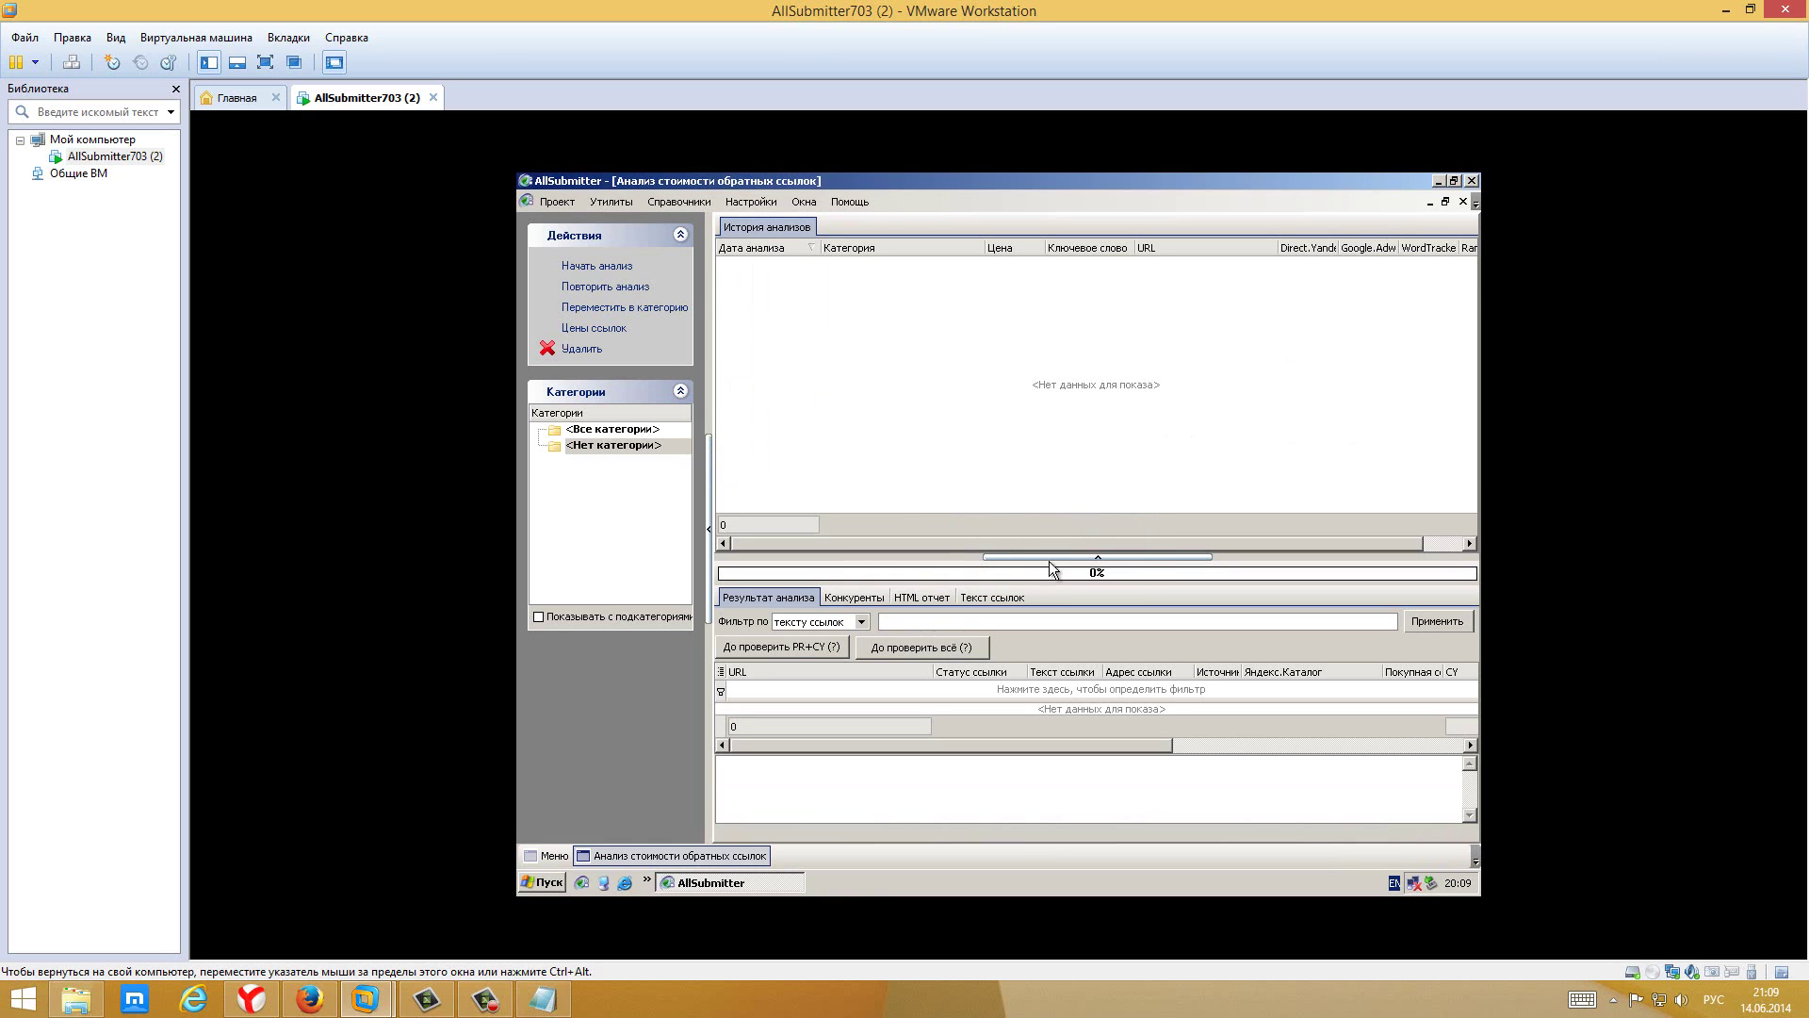
pyautogui.click(1464, 202)
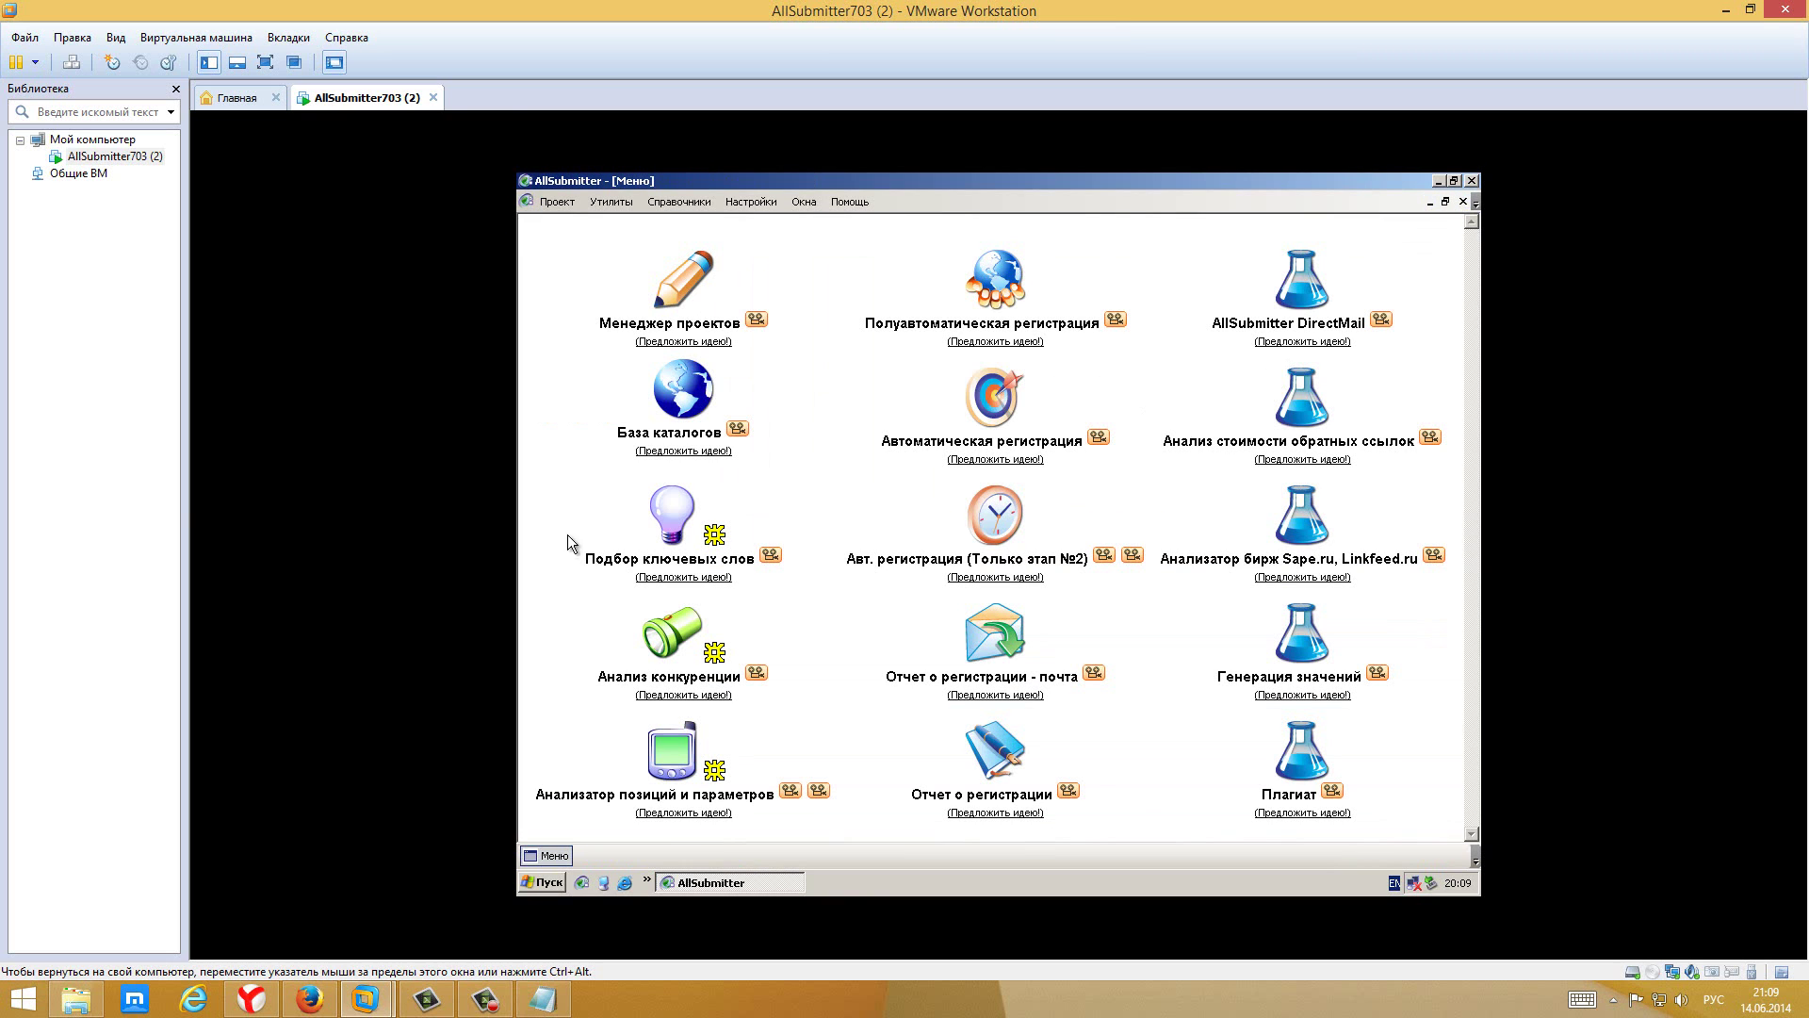
# Open Подбор ключевых слов, delete the Новое ключевое слово entries, and close the module
pyautogui.click(677, 514)
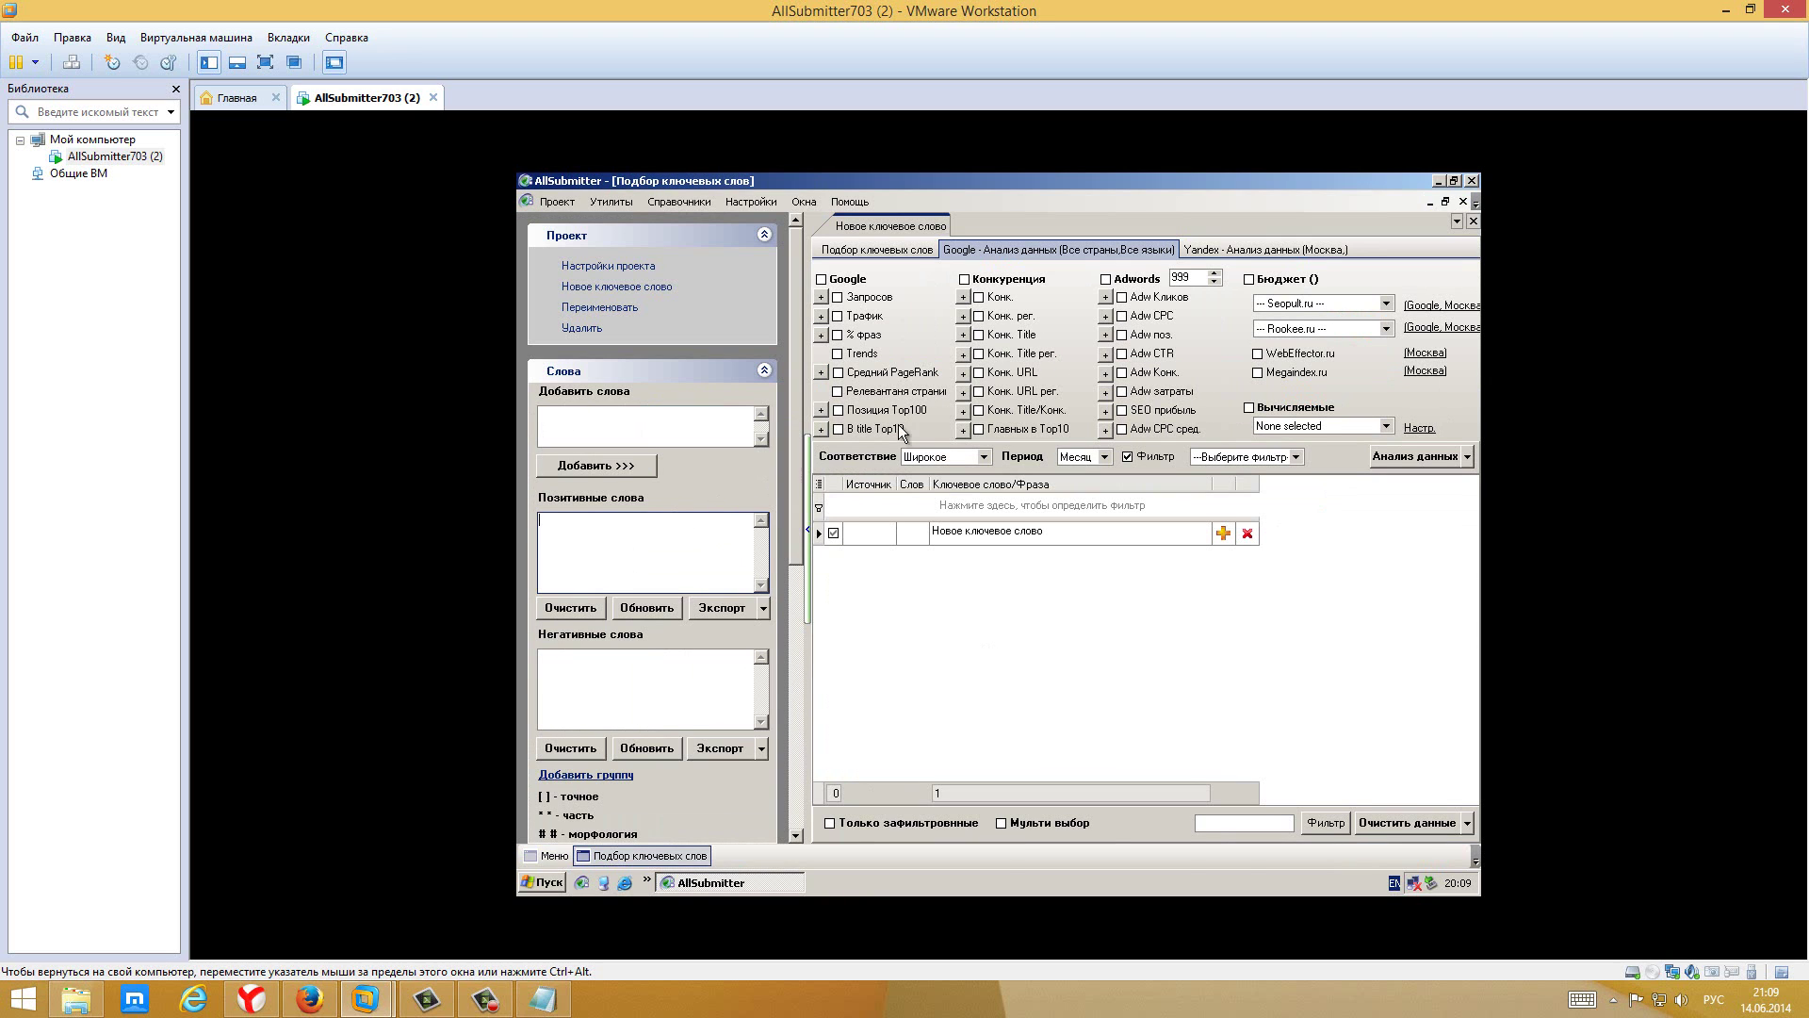
pyautogui.click(1472, 222)
pyautogui.click(961, 550)
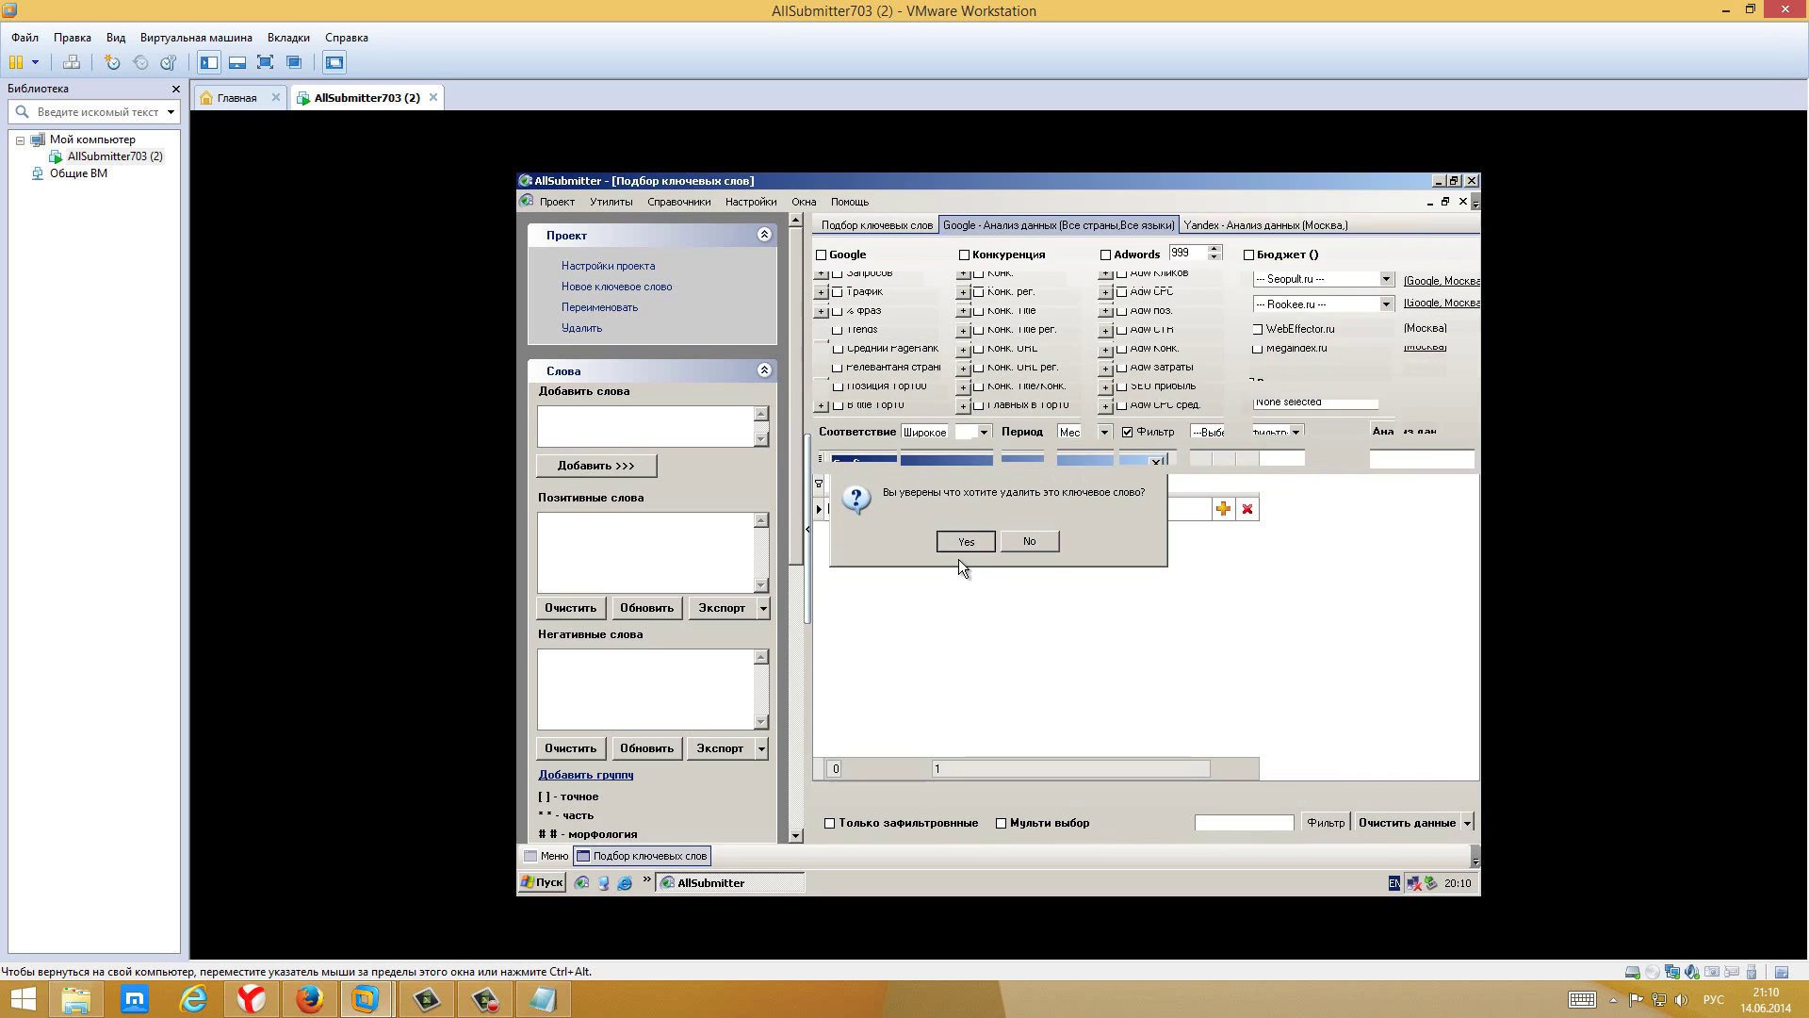
pyautogui.click(1472, 219)
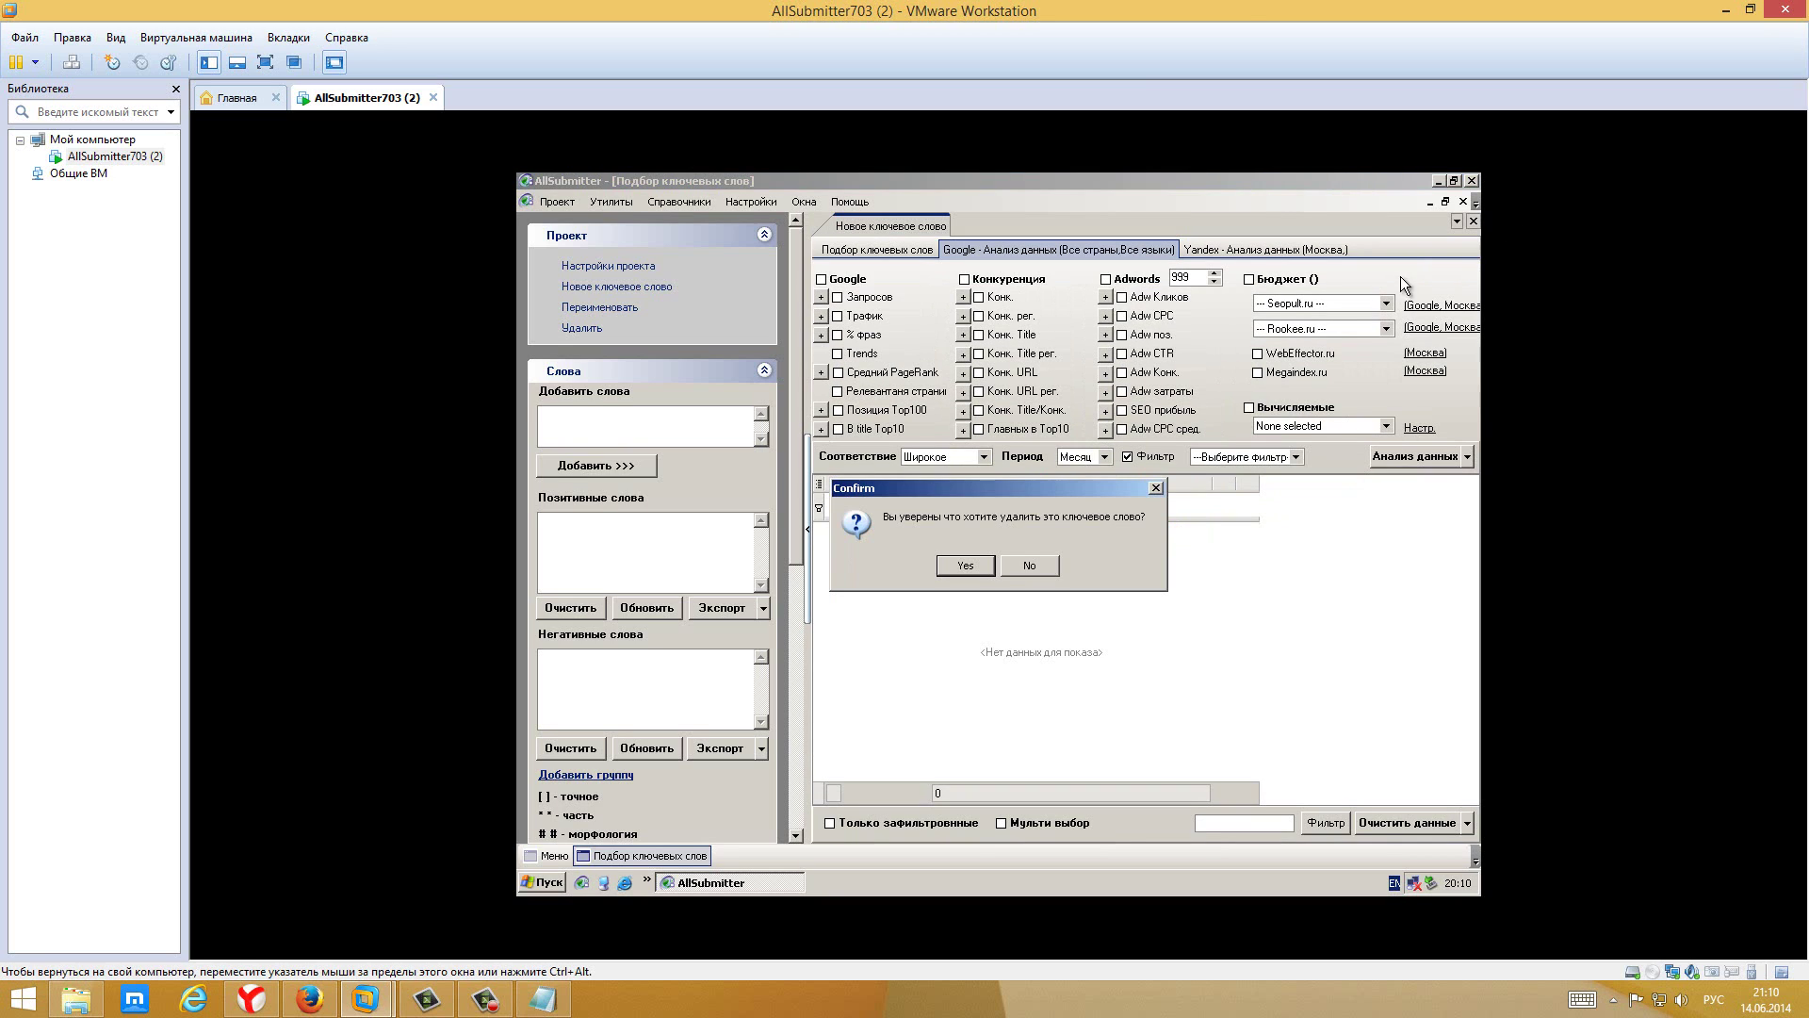
pyautogui.click(987, 563)
pyautogui.click(1463, 178)
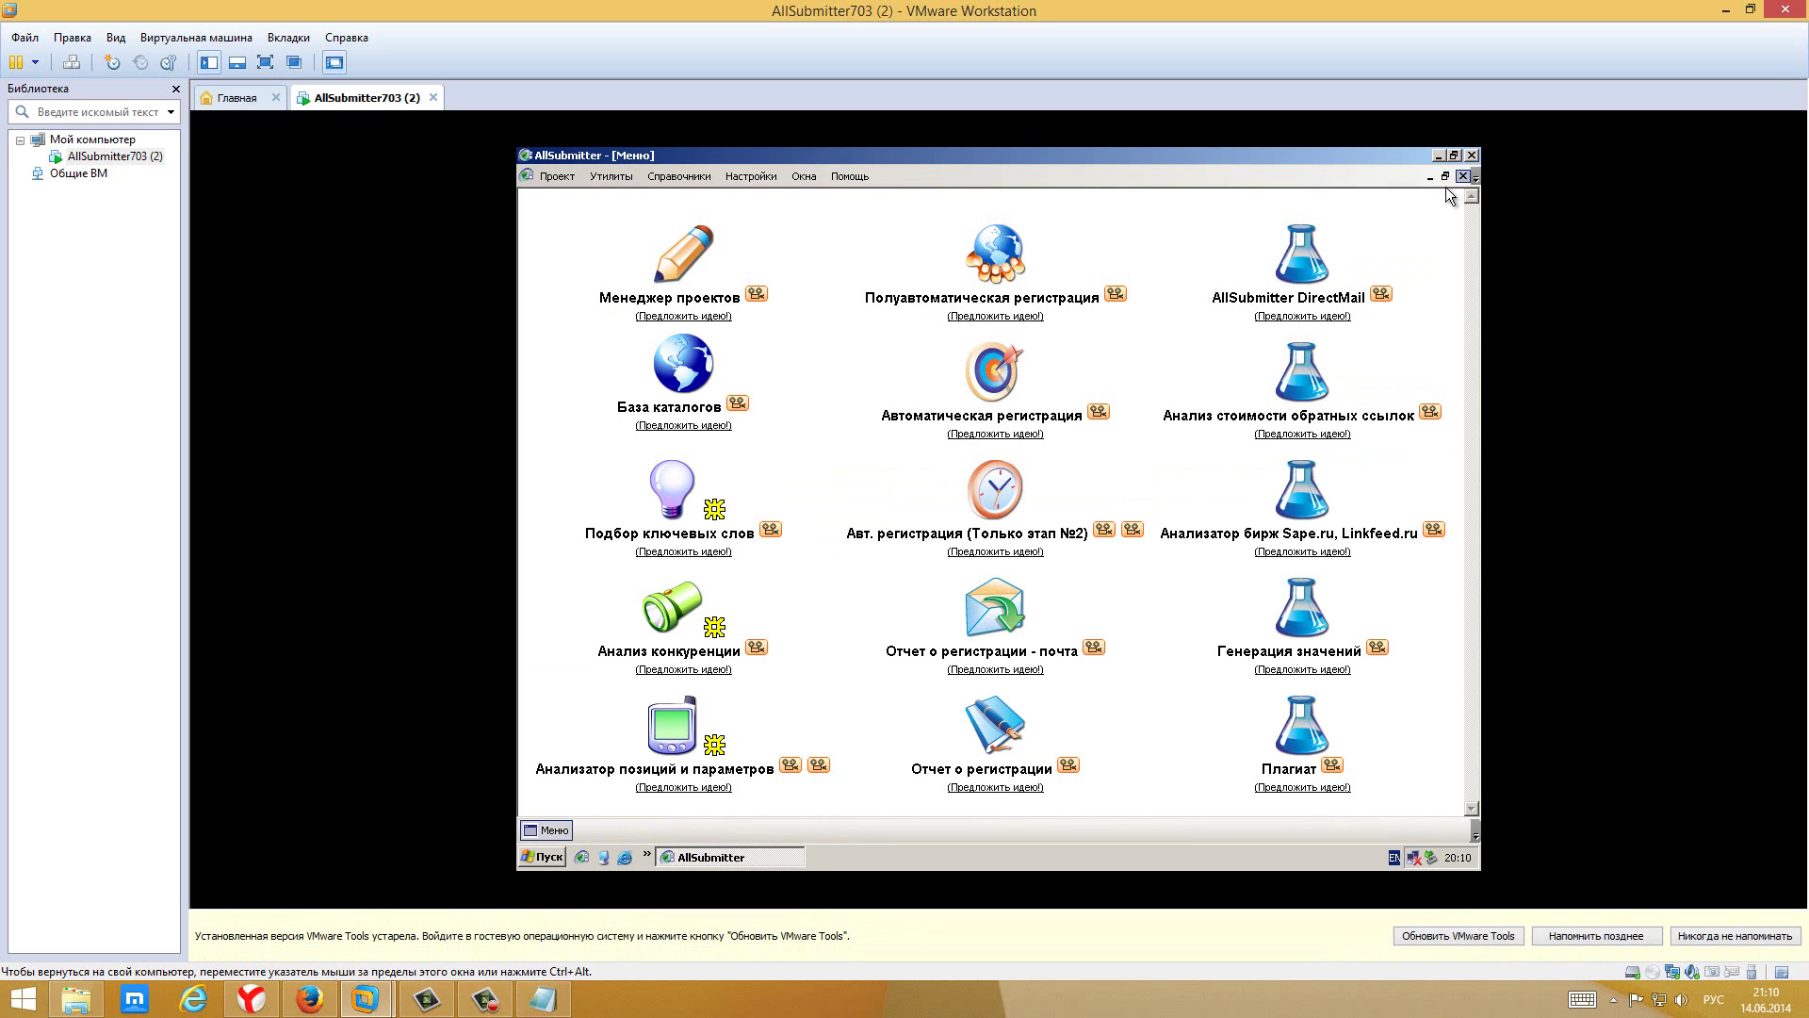
# Check Авт. регистрация (Только этап №2), Анализатор бирж Sape.ru, Linkfeed.ru and Анализ конкуренции, closing each one
pyautogui.click(997, 490)
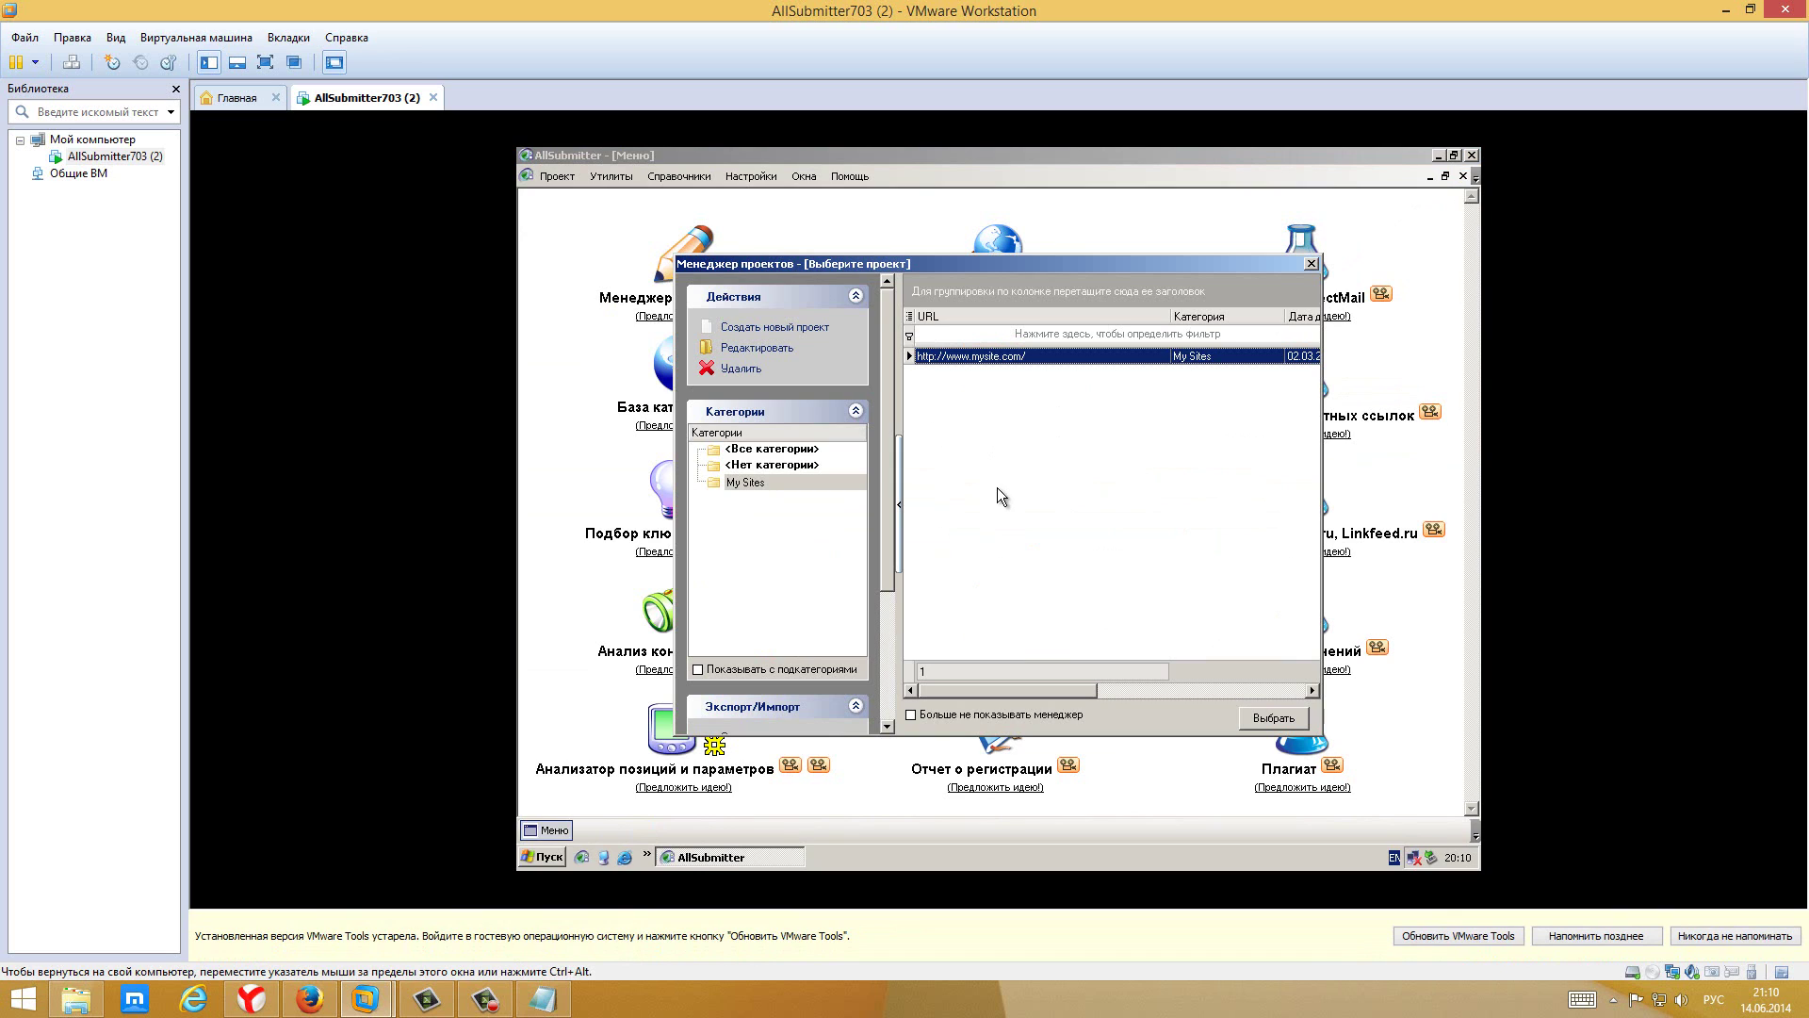
pyautogui.click(1311, 264)
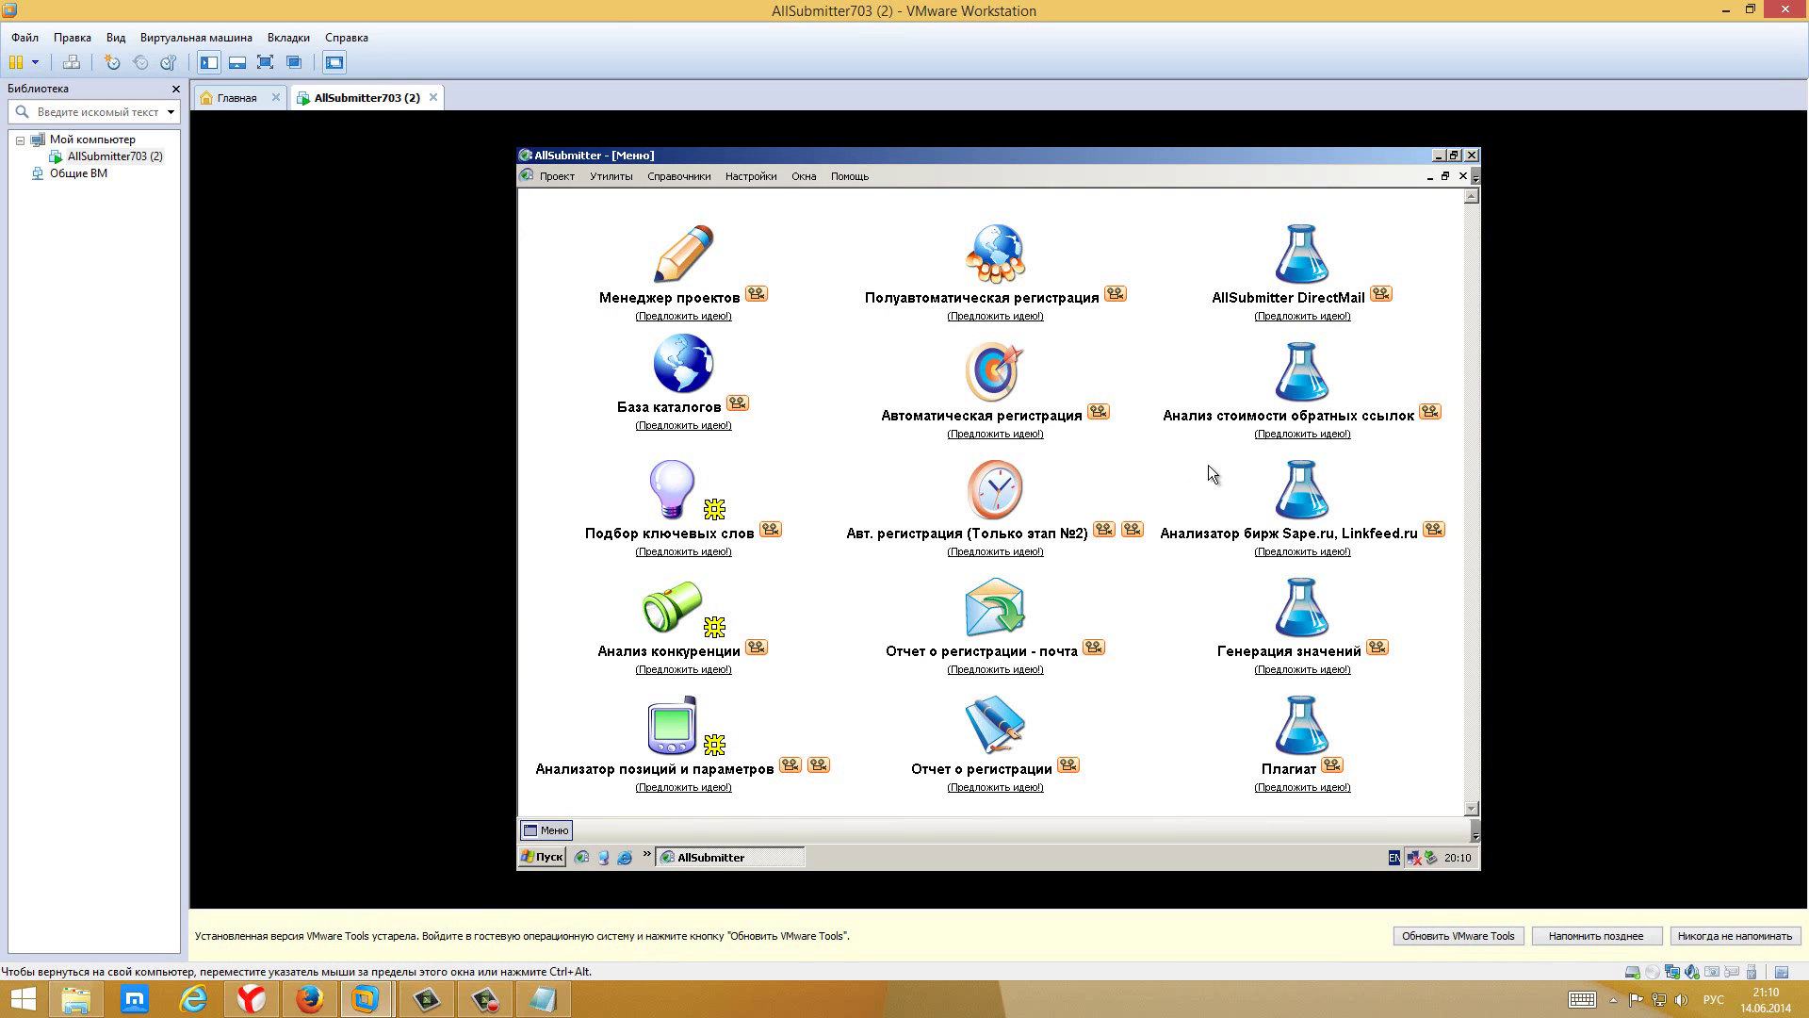
pyautogui.click(1312, 500)
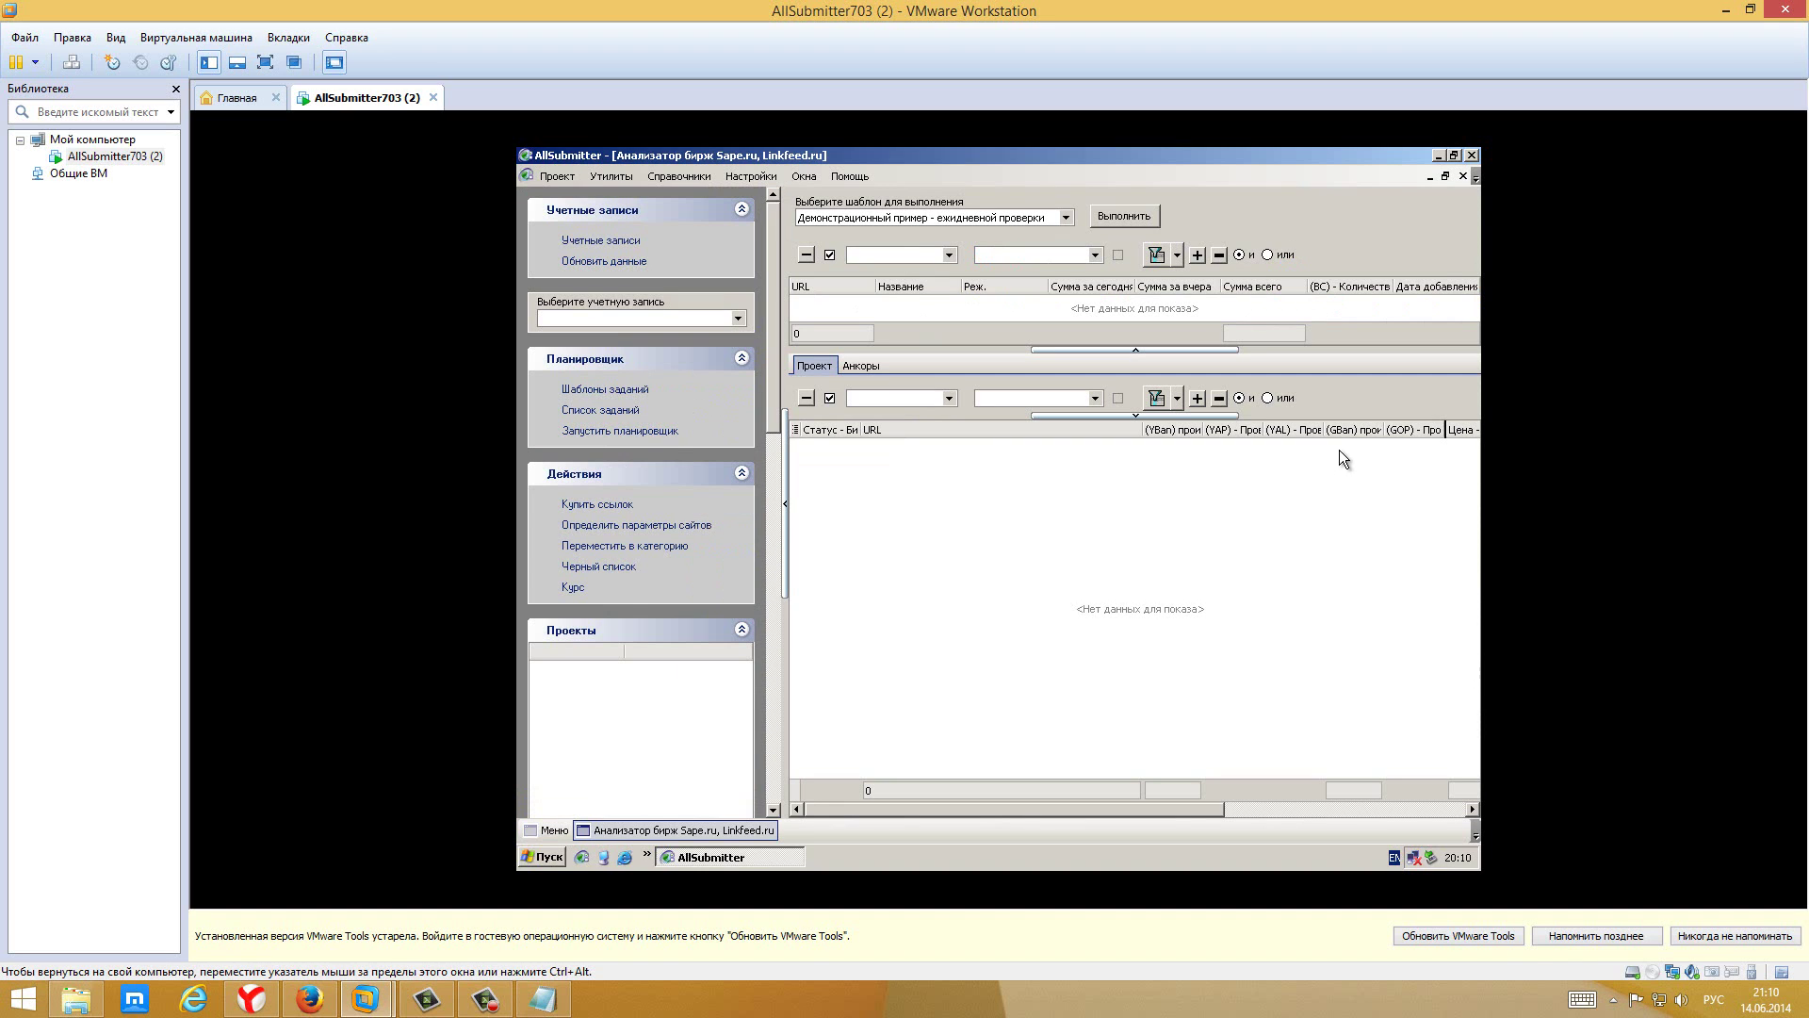
pyautogui.click(1463, 177)
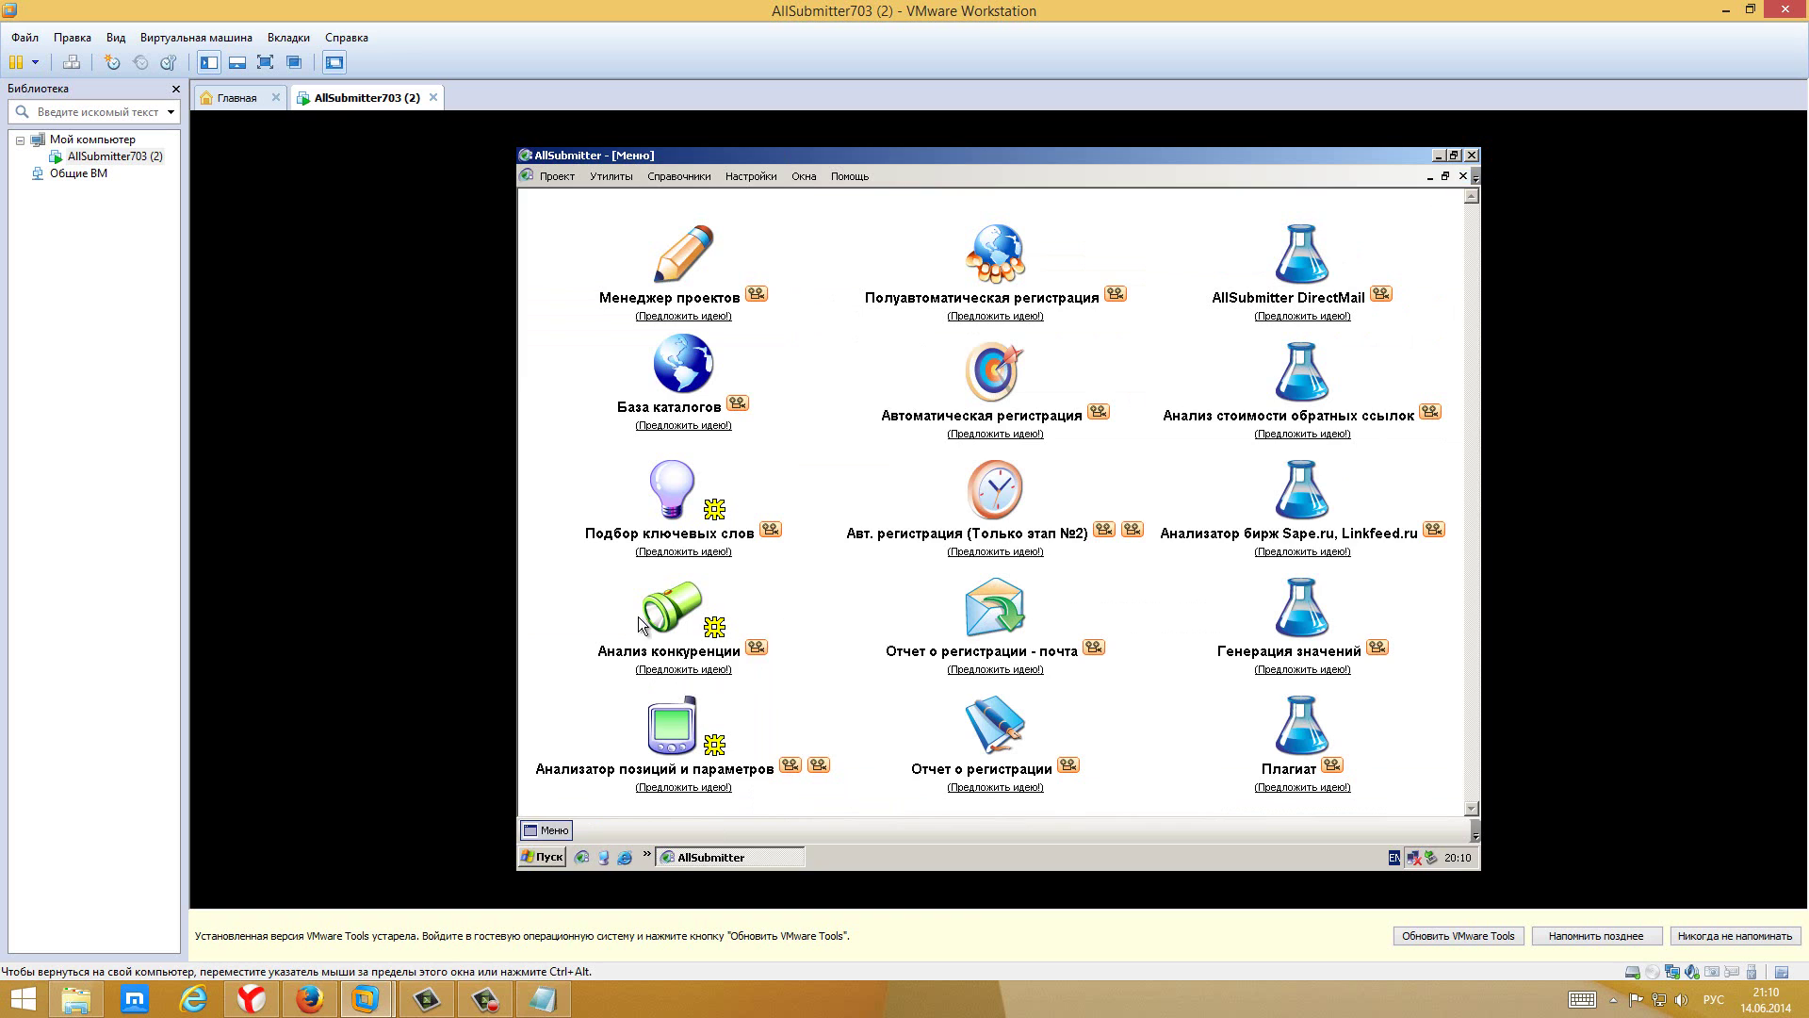
pyautogui.click(649, 611)
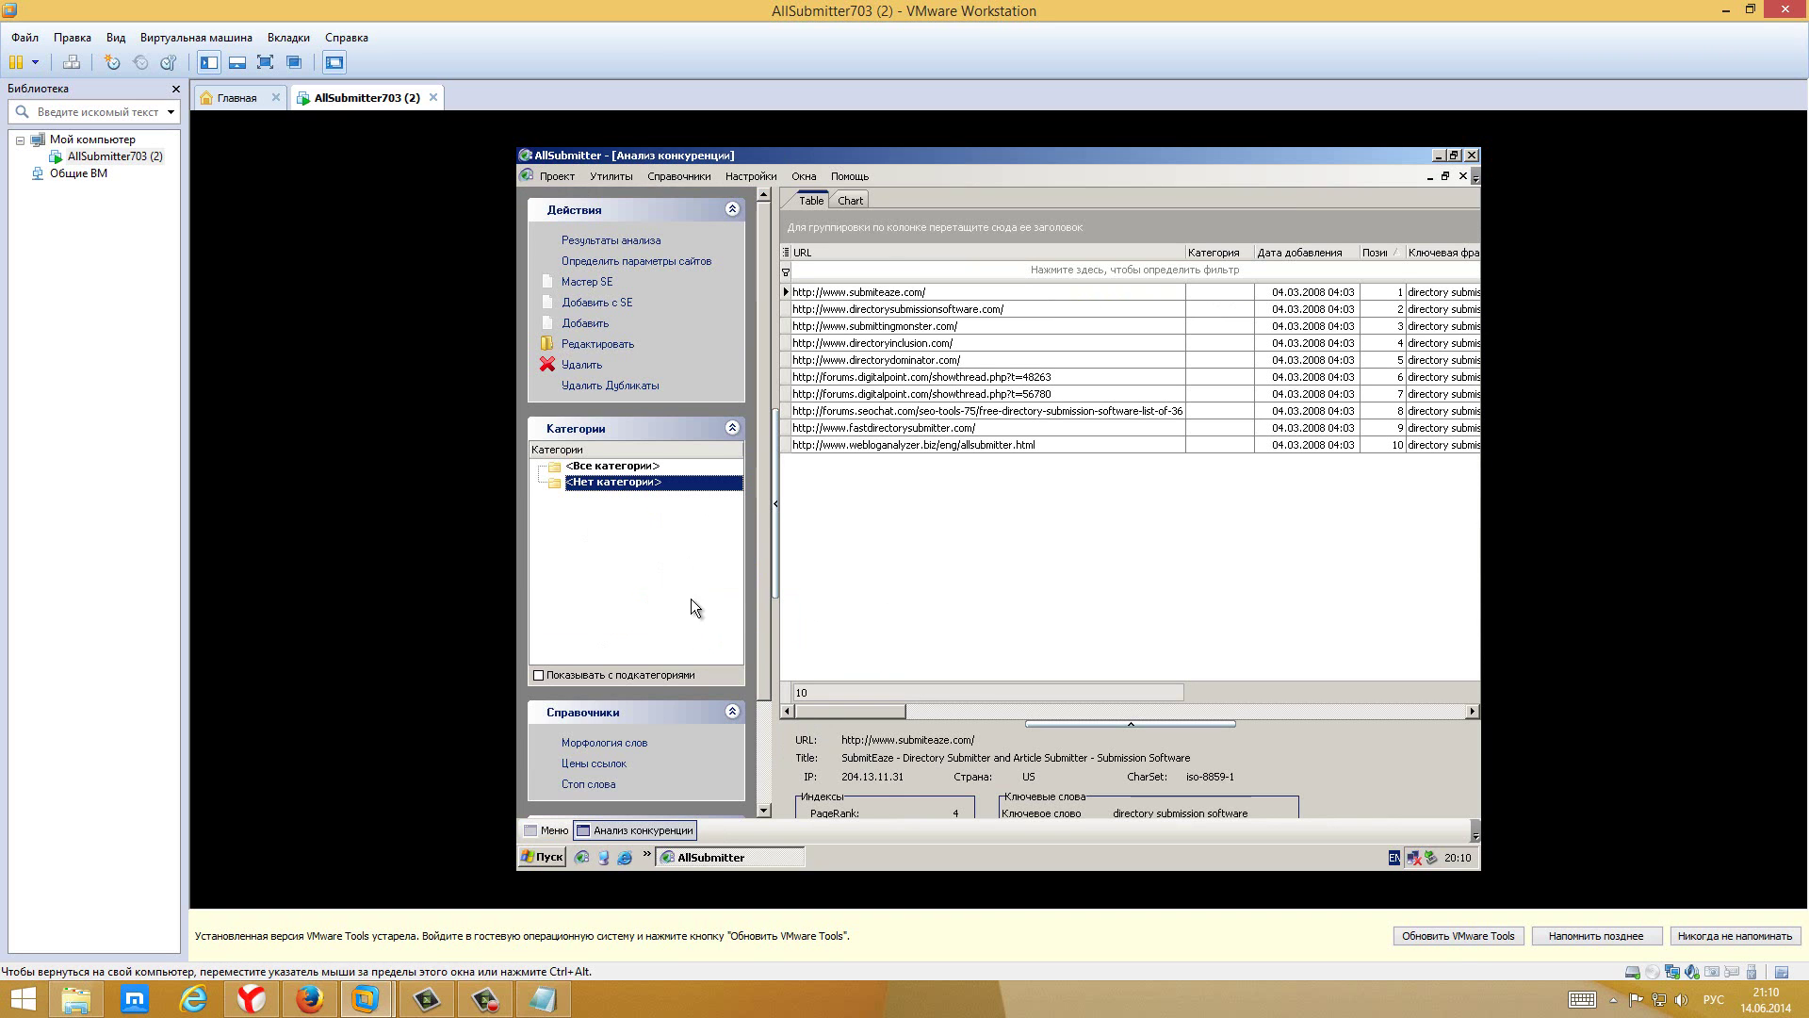
pyautogui.click(1463, 176)
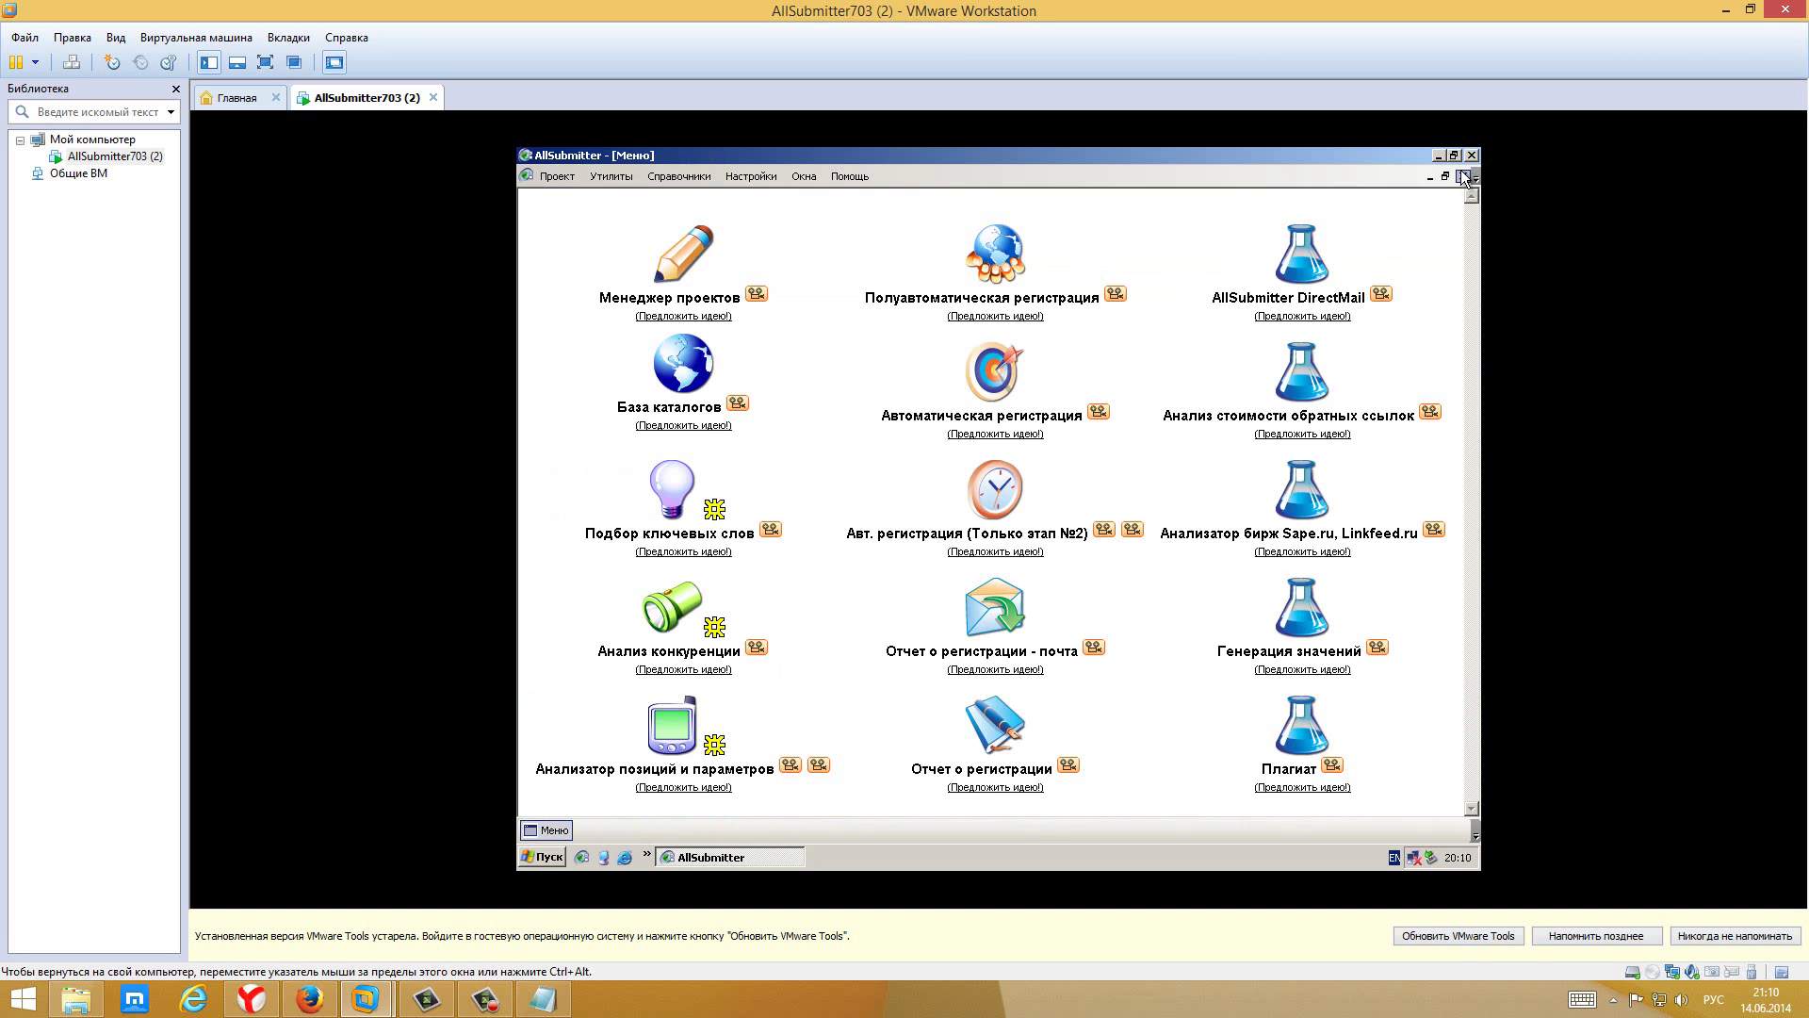
# Check Отчет о регистрации - почта, Генерация значений and Анализатор позиций и параметров, closing each one
pyautogui.click(980, 603)
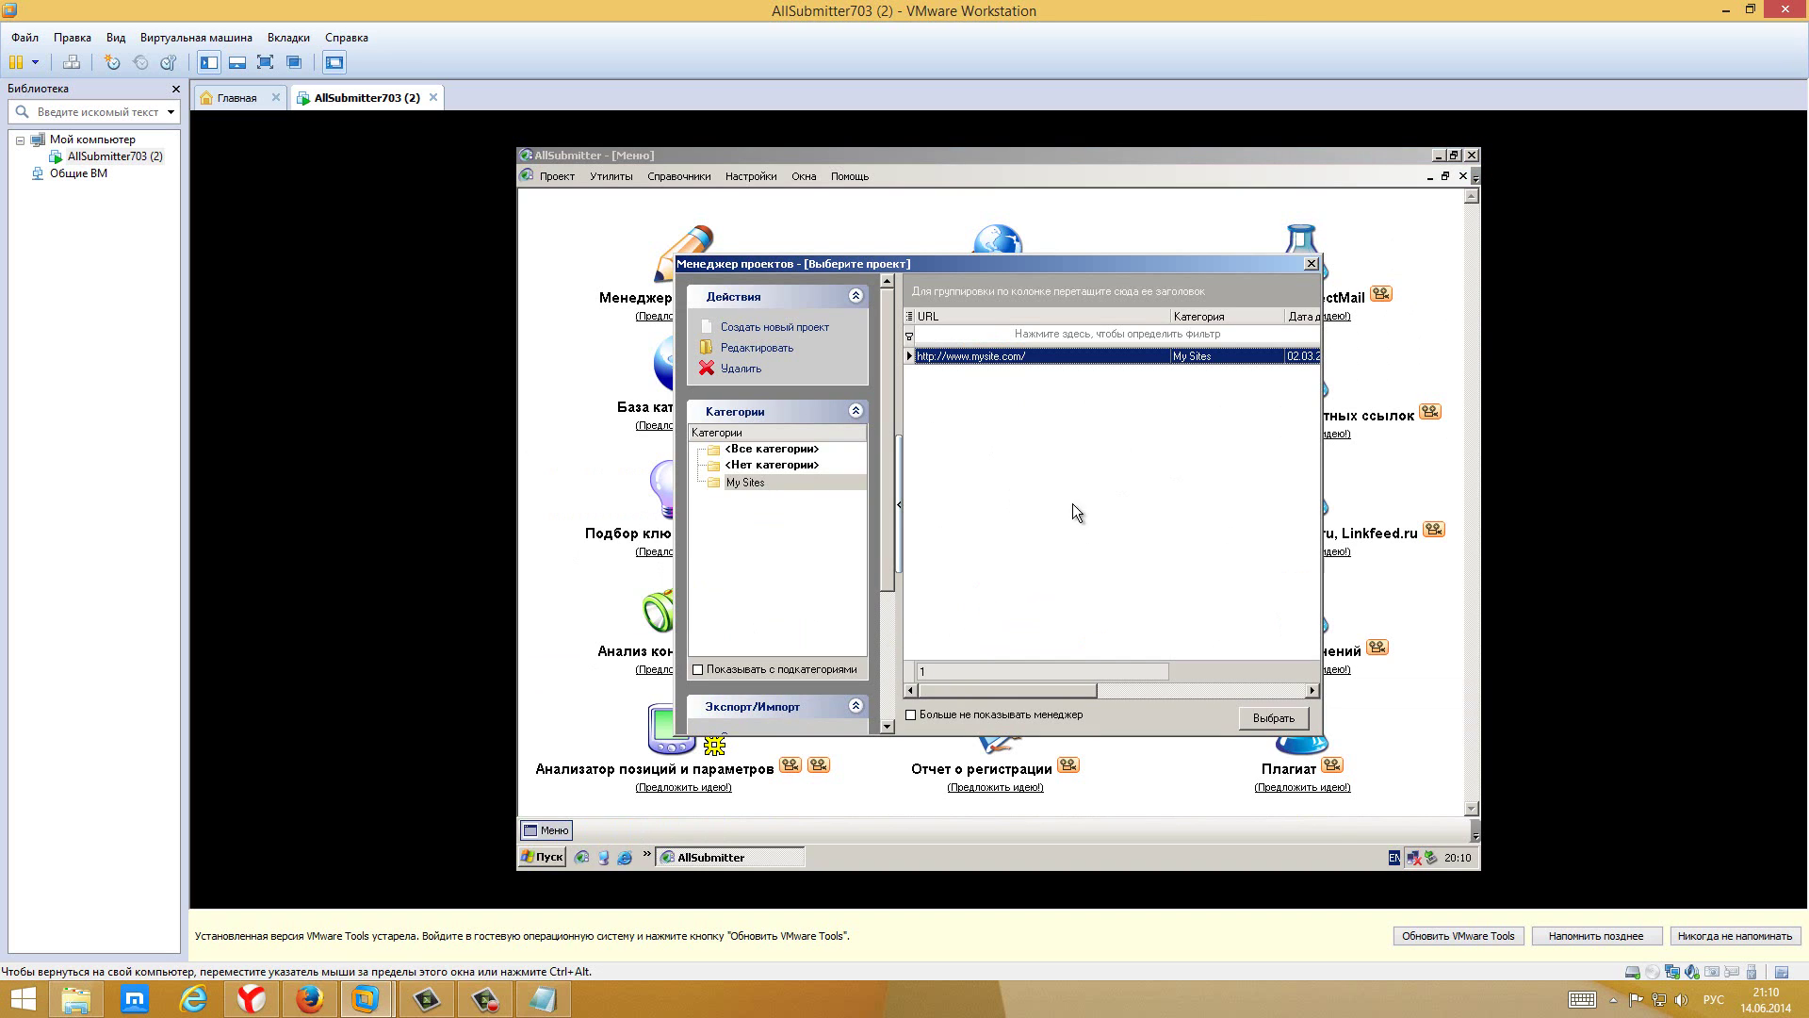
pyautogui.click(1311, 264)
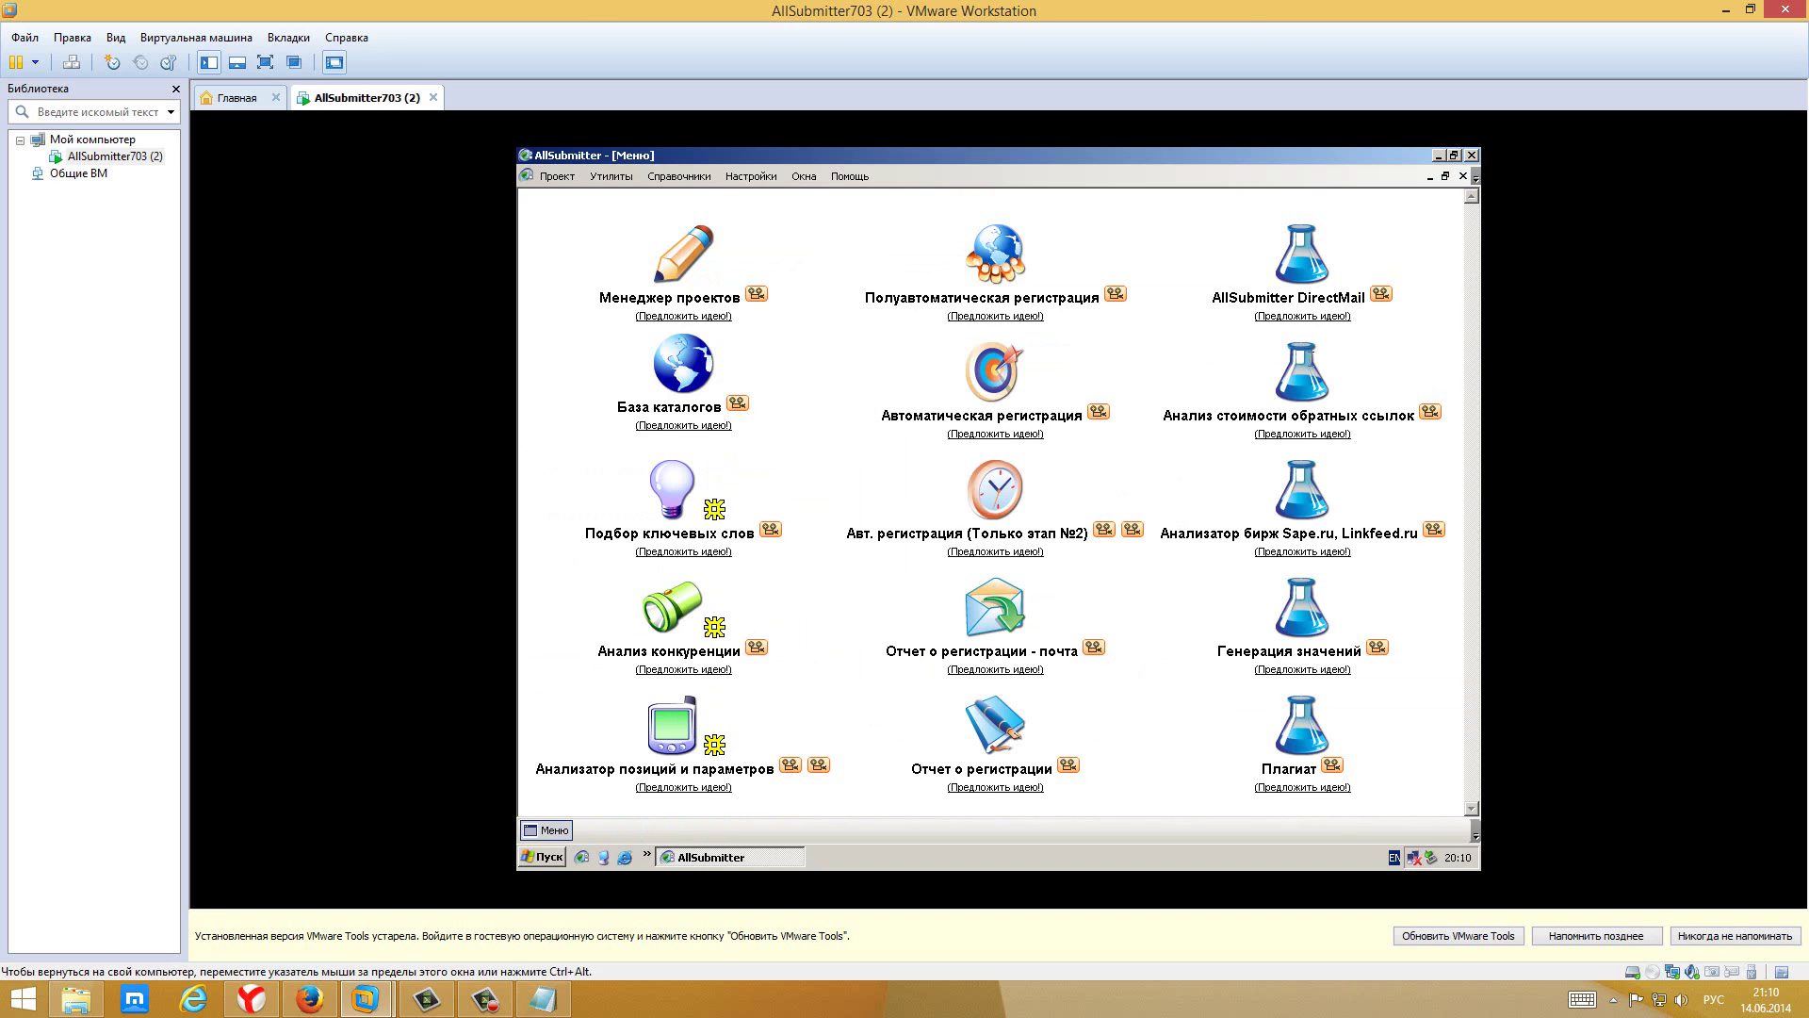
pyautogui.click(1302, 611)
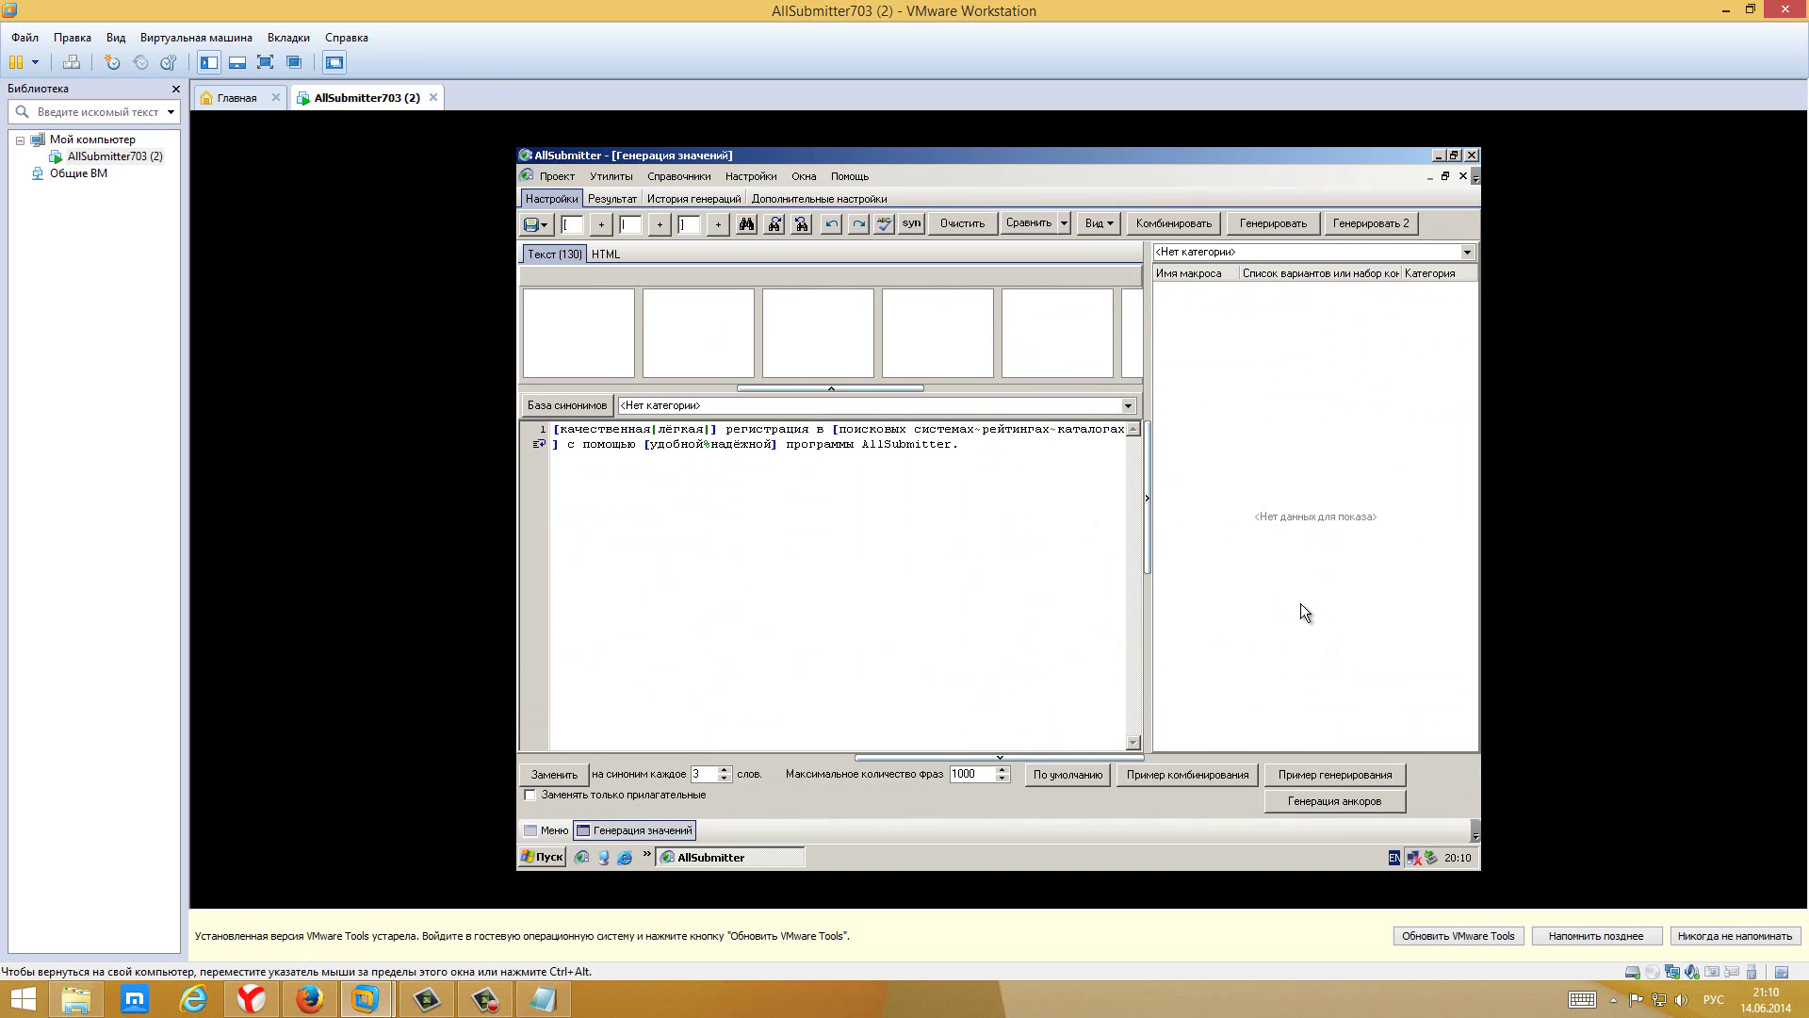
pyautogui.click(1462, 176)
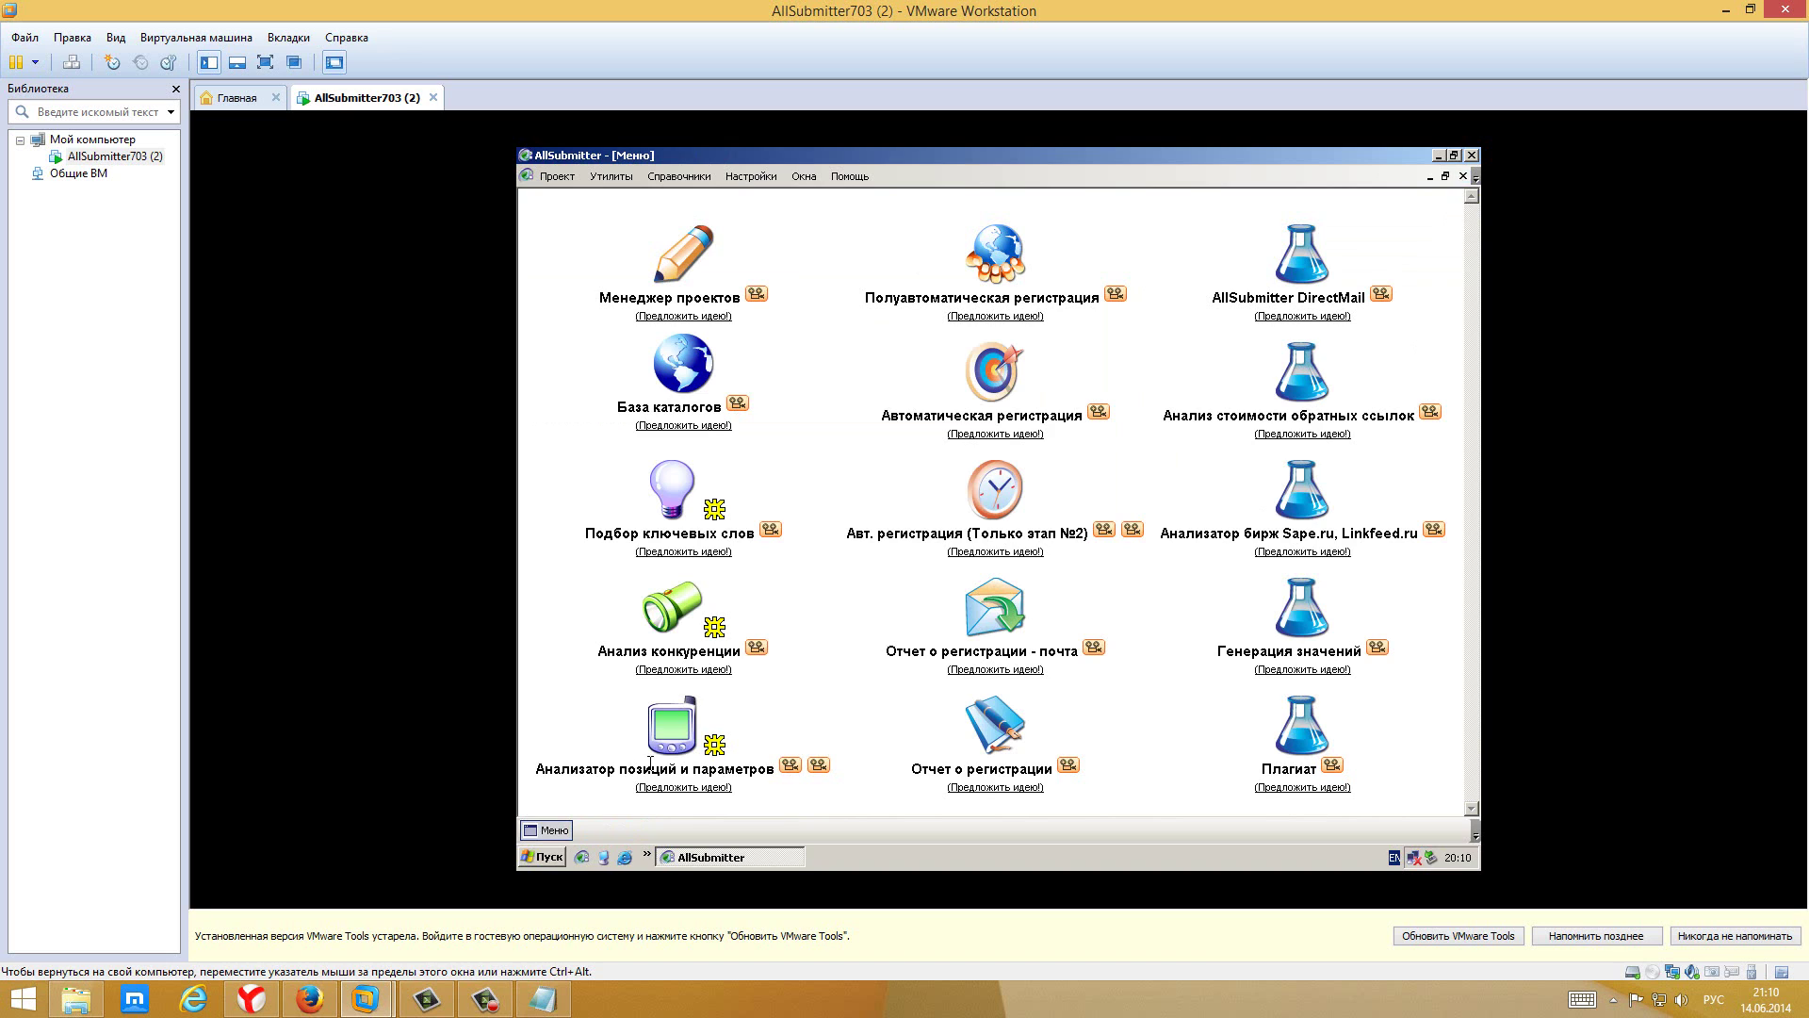
pyautogui.click(678, 727)
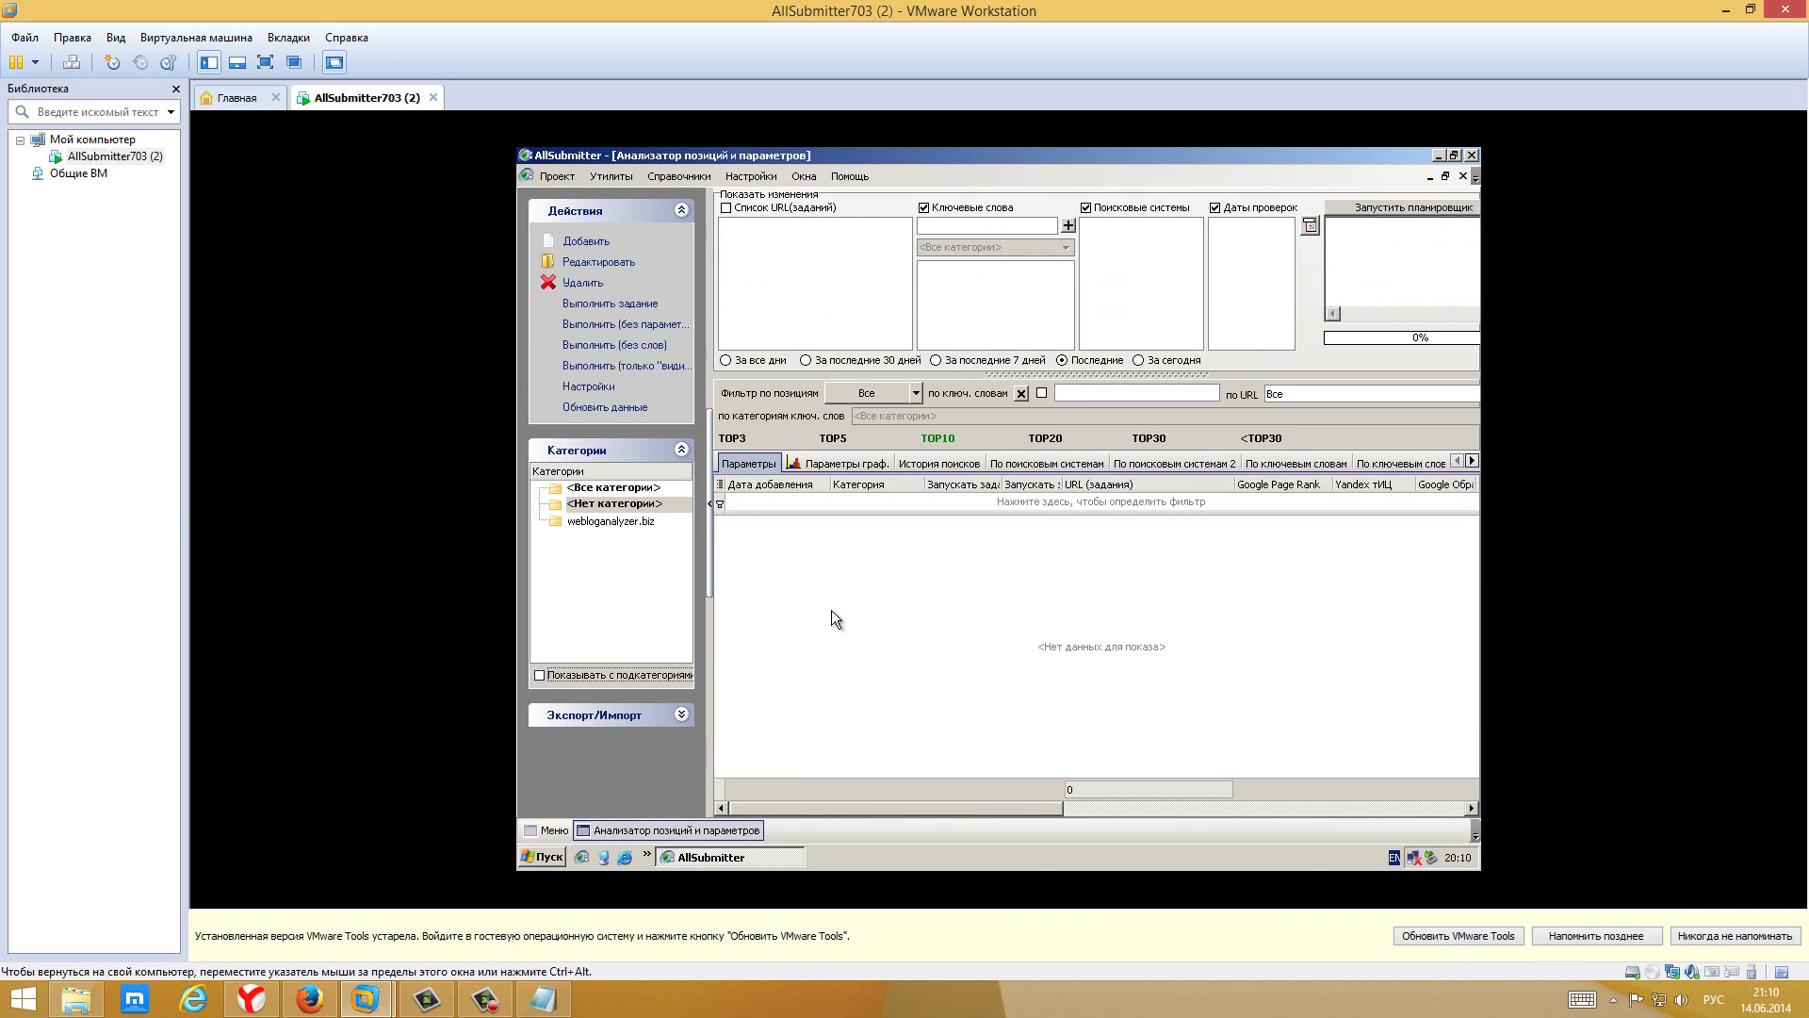
pyautogui.click(1464, 178)
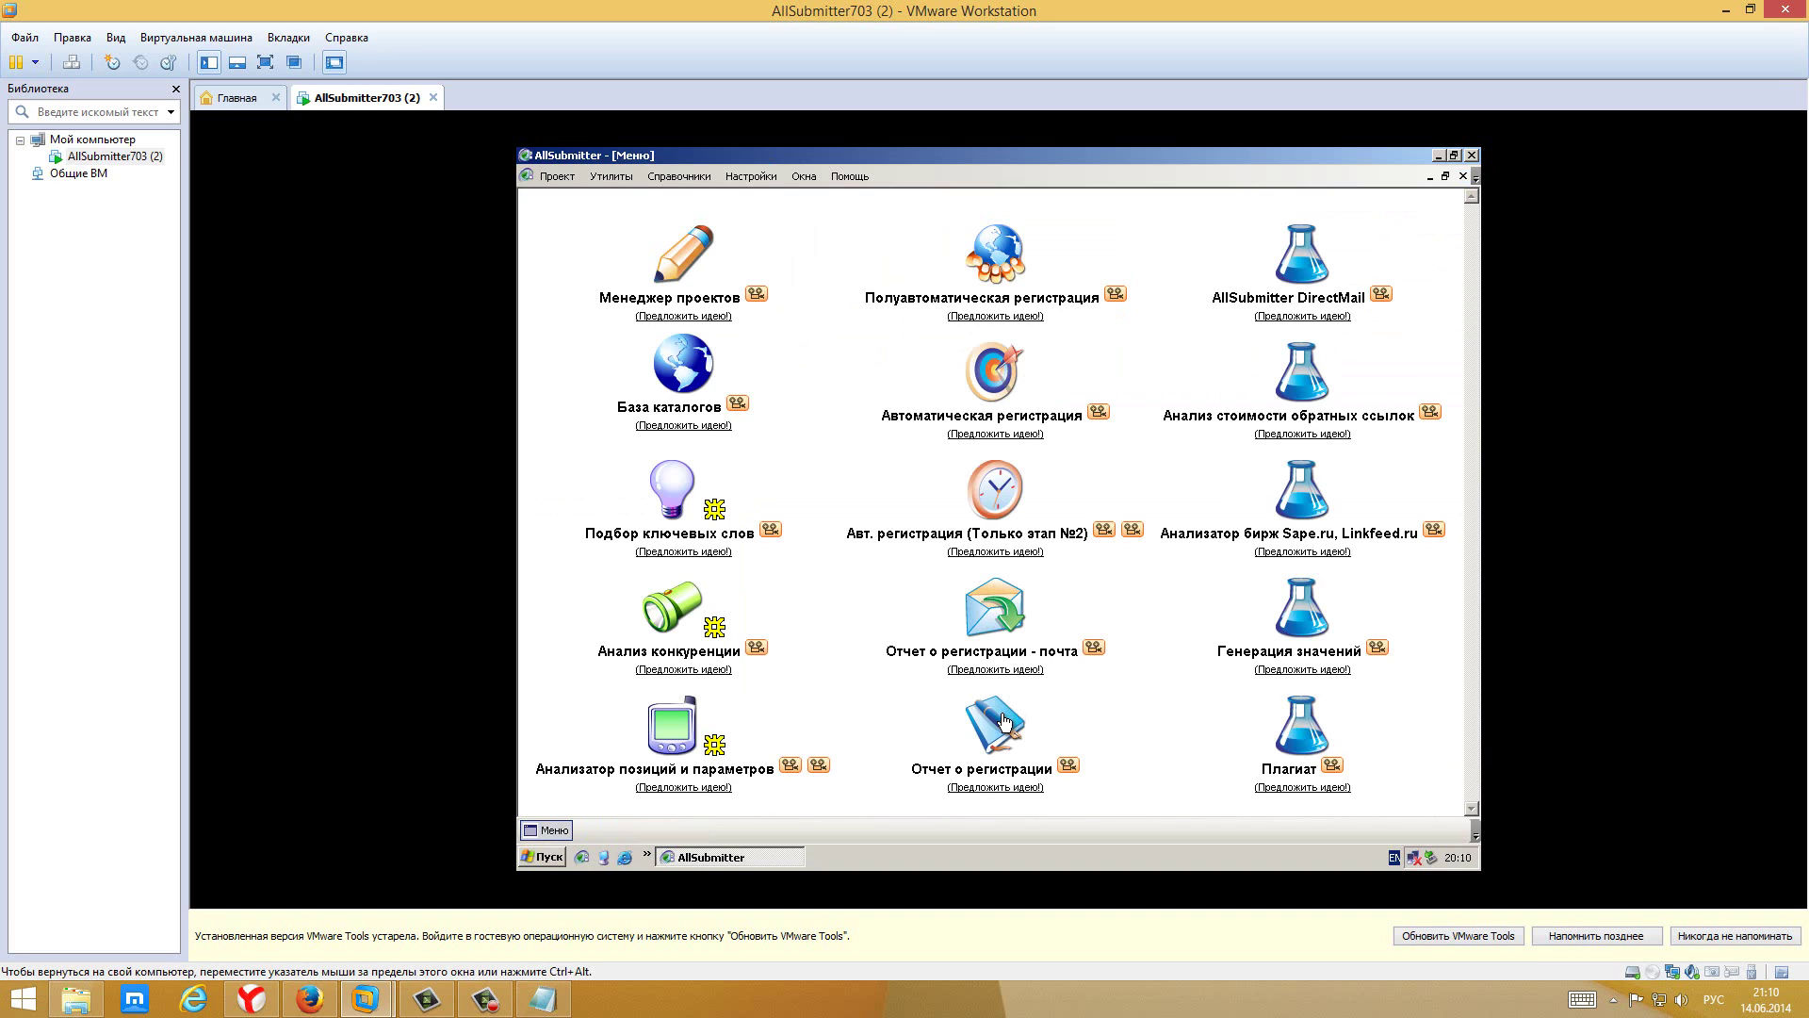
# Check Отчет о регистрации, acknowledging the warning about the project manager, and the Плагиат module, closing each one
pyautogui.click(1003, 719)
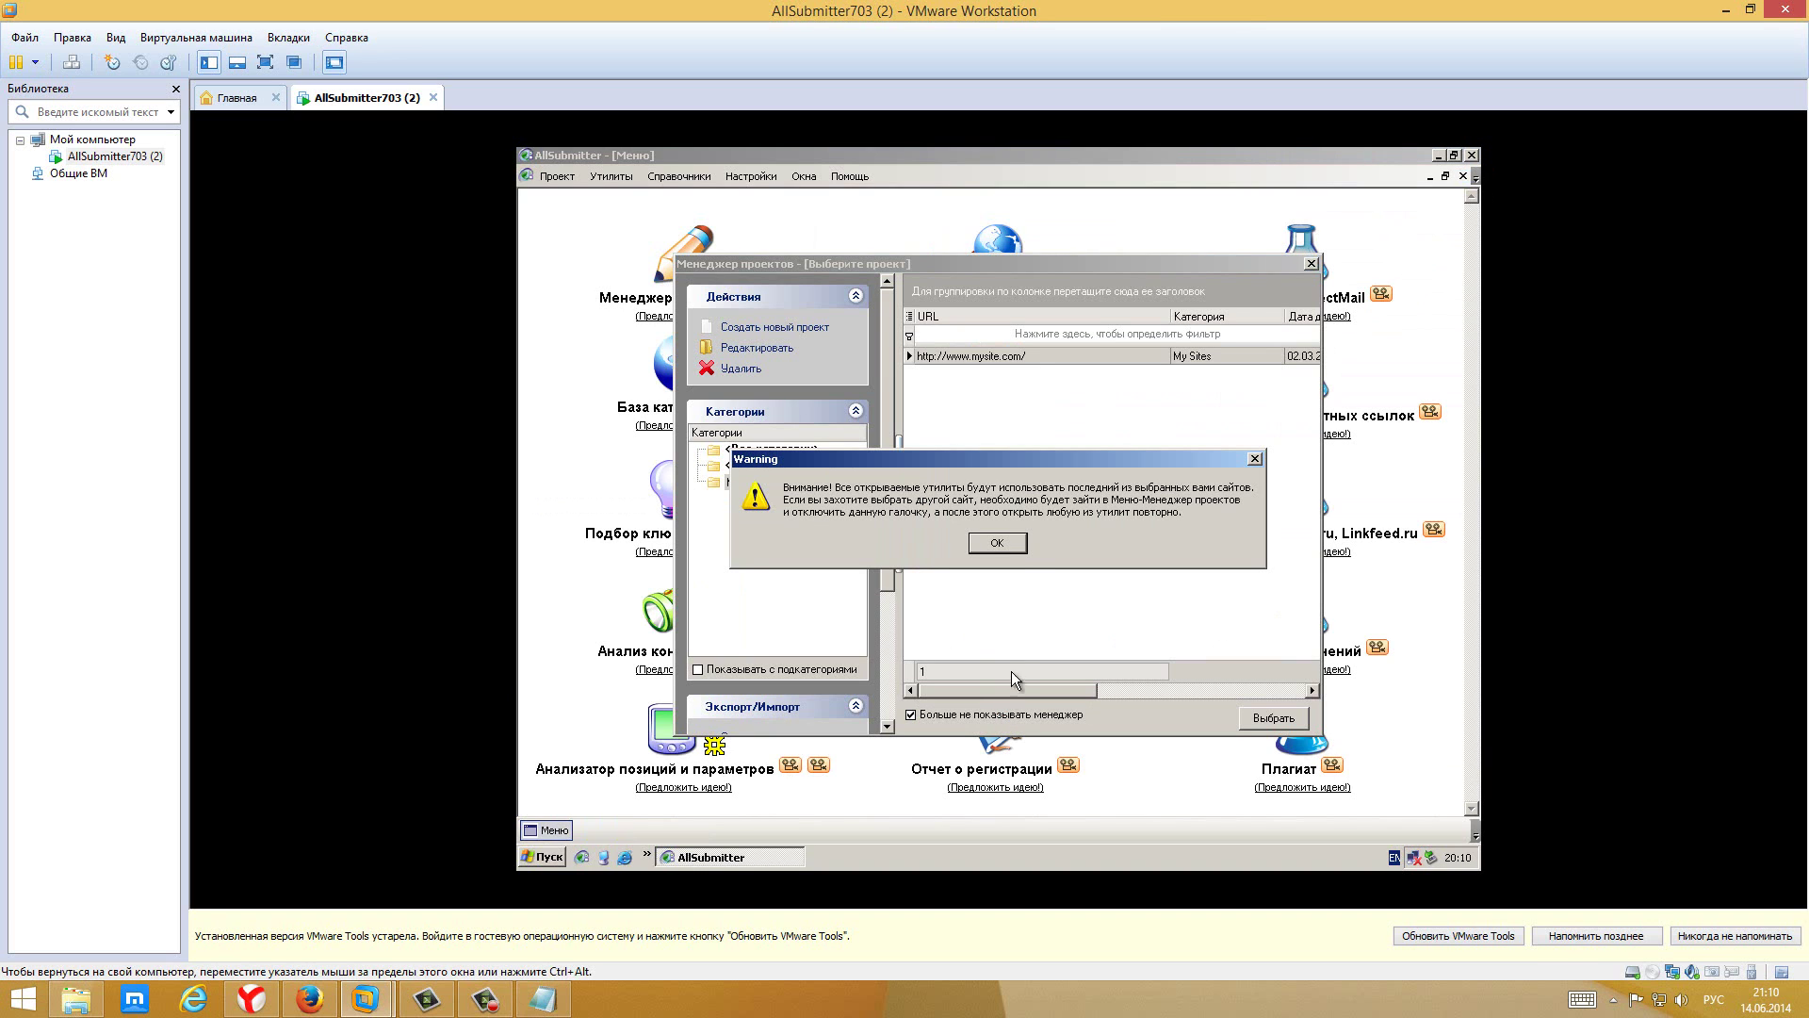
pyautogui.click(1012, 543)
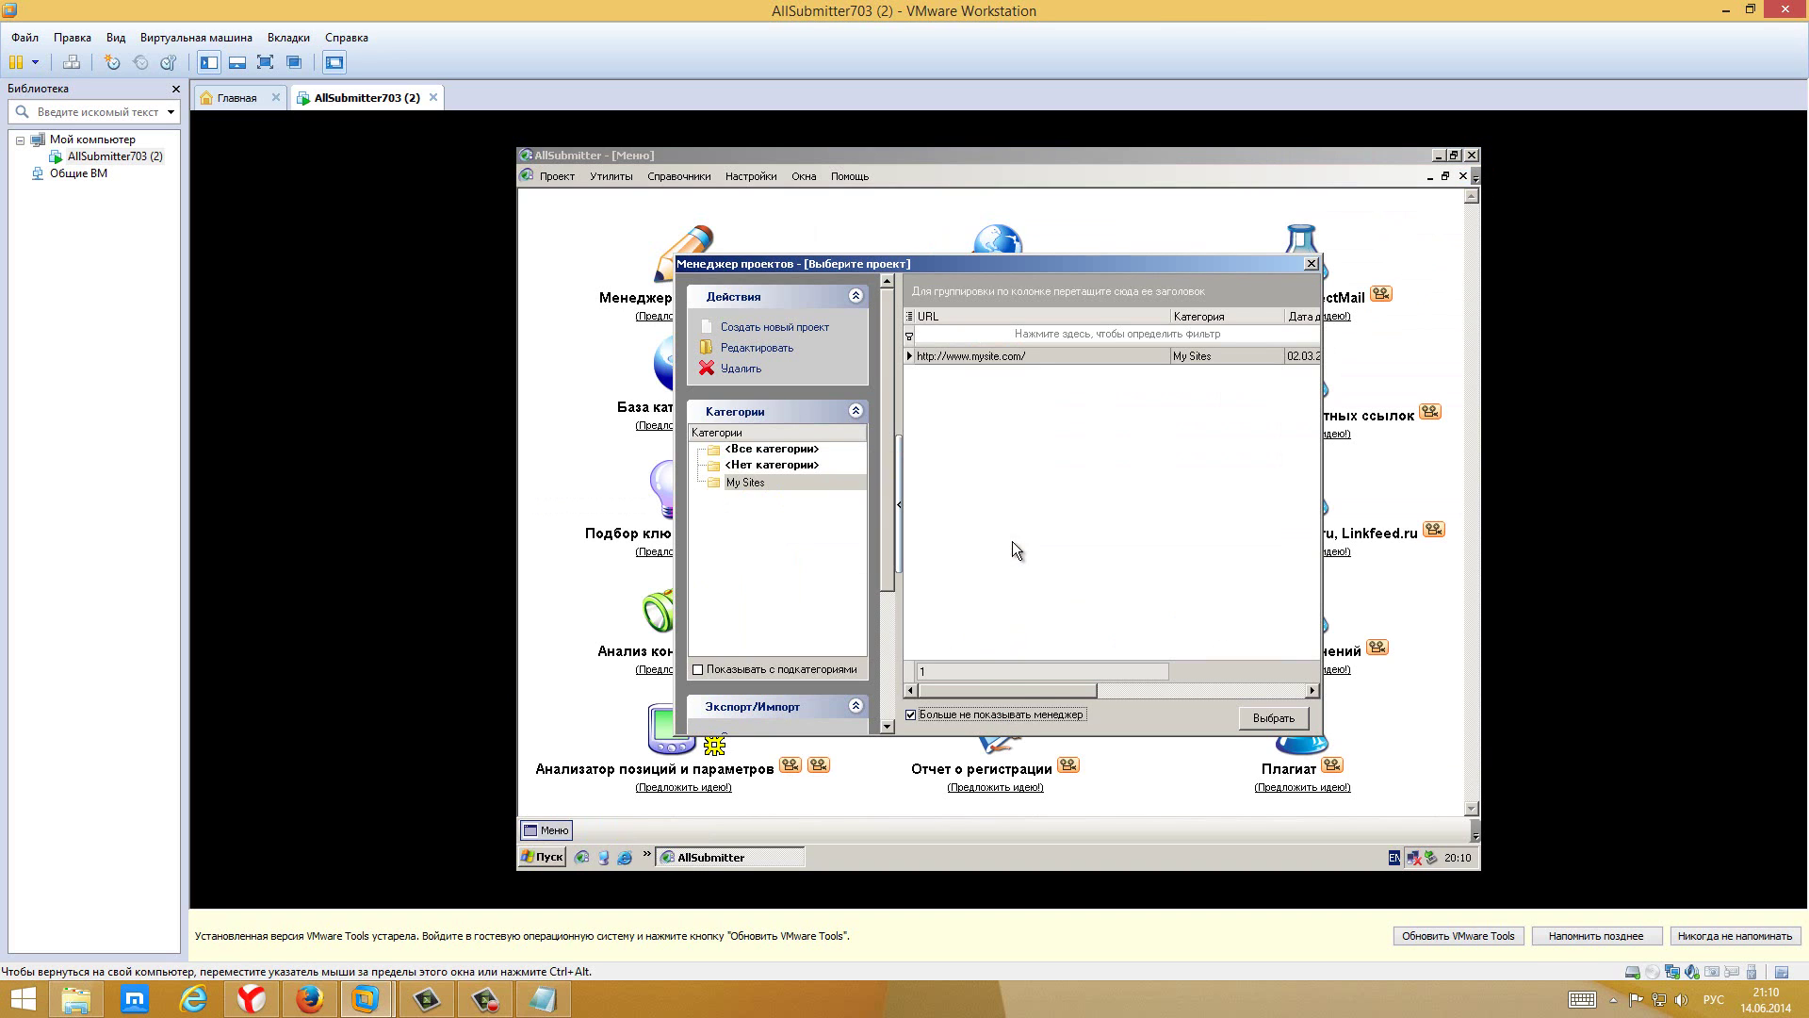
pyautogui.click(1311, 264)
pyautogui.click(1298, 716)
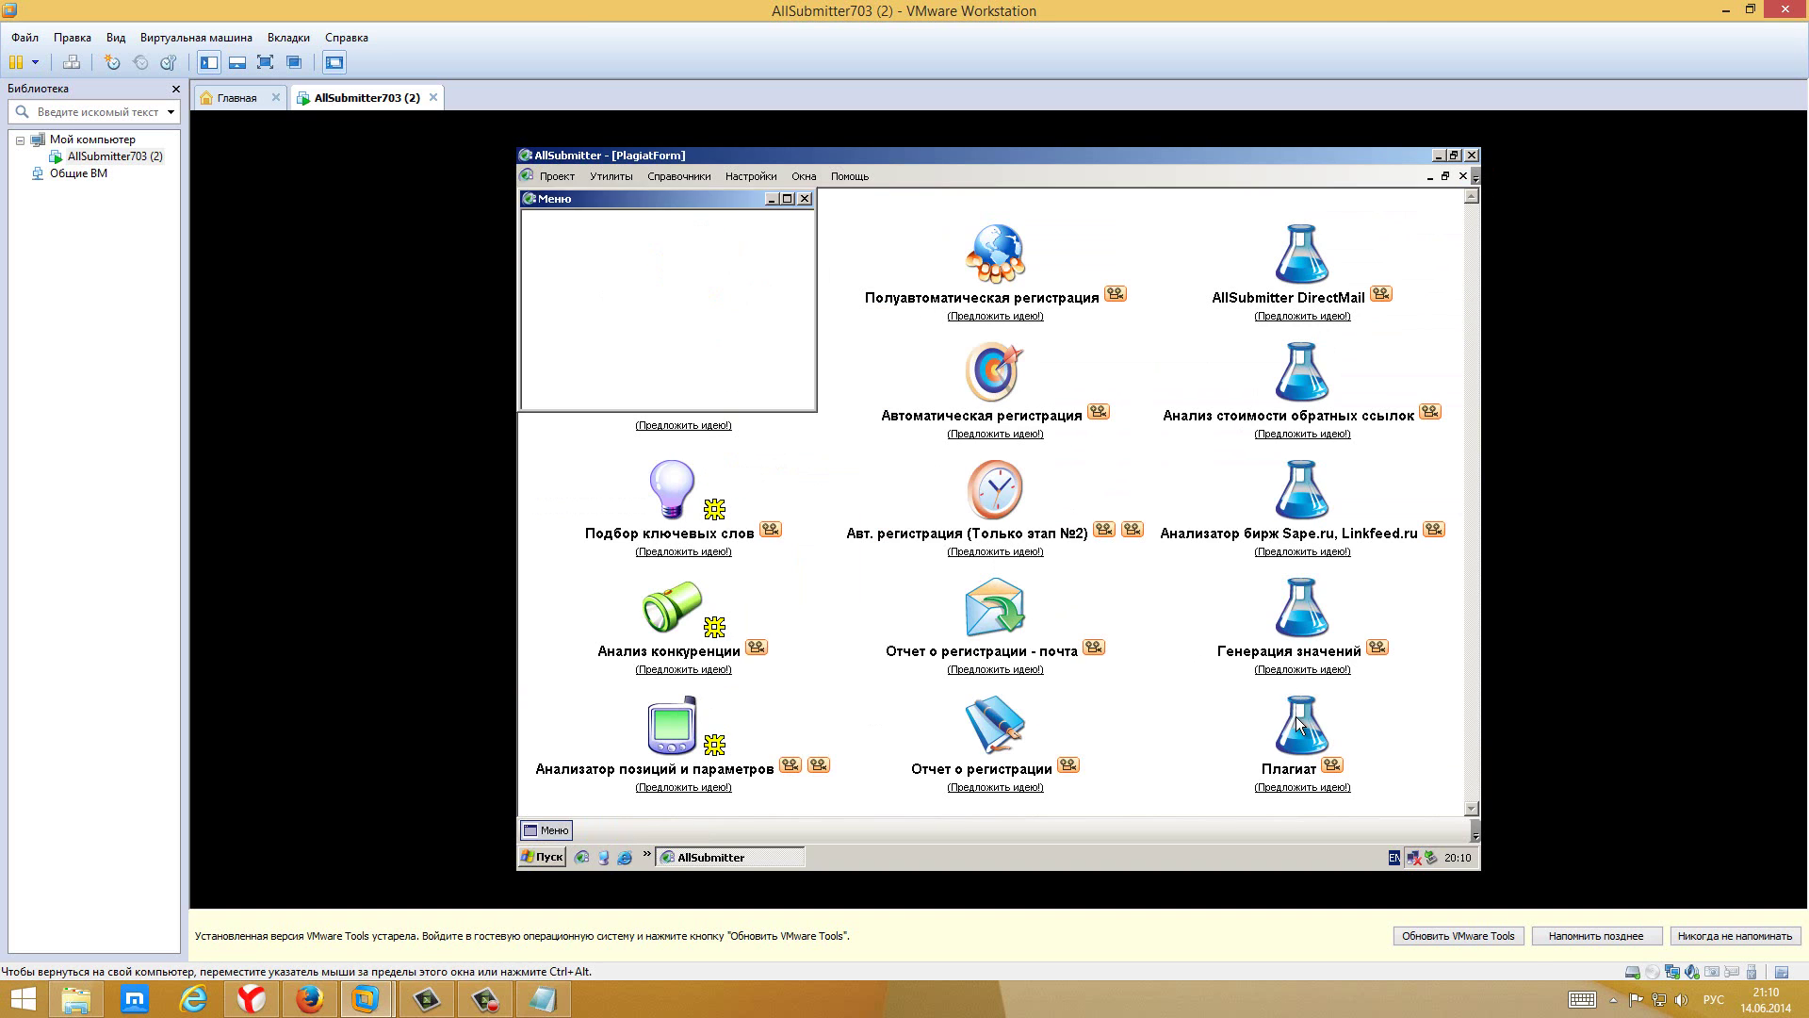
pyautogui.click(1462, 176)
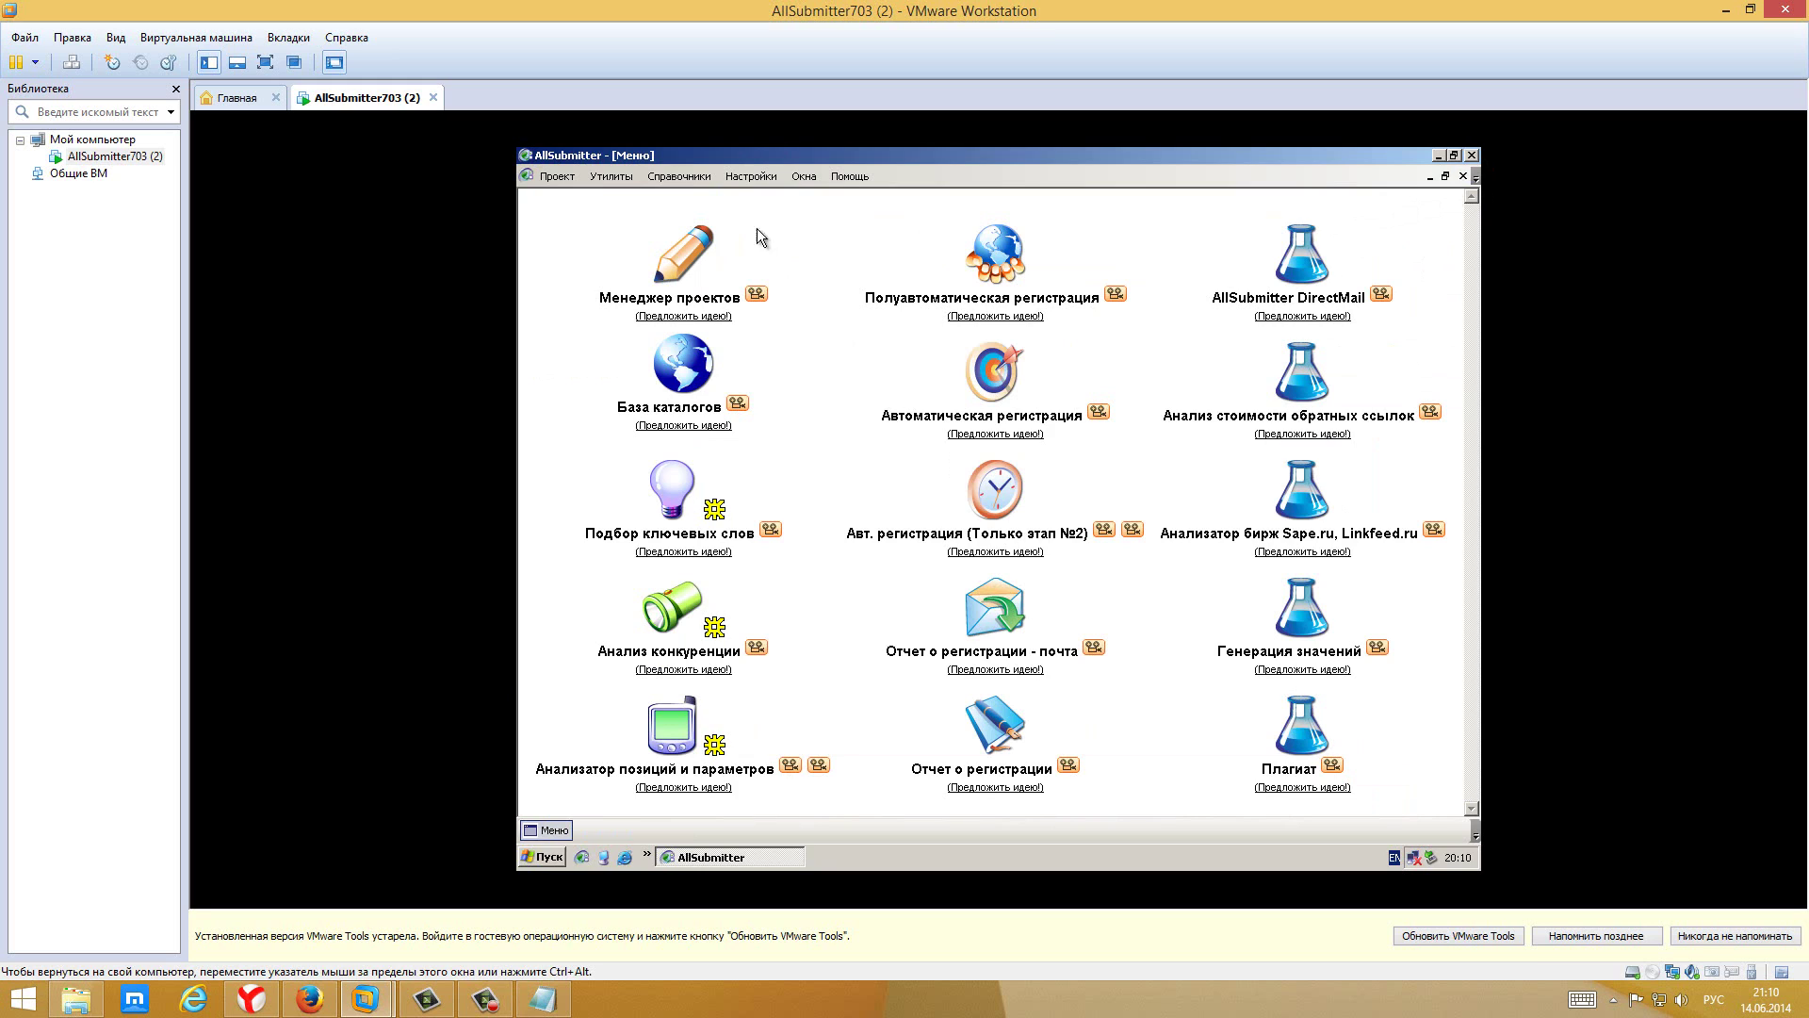
# Look through the available project, utility and reference commands, and open the О программе AllSubmitter information
pyautogui.click(571, 178)
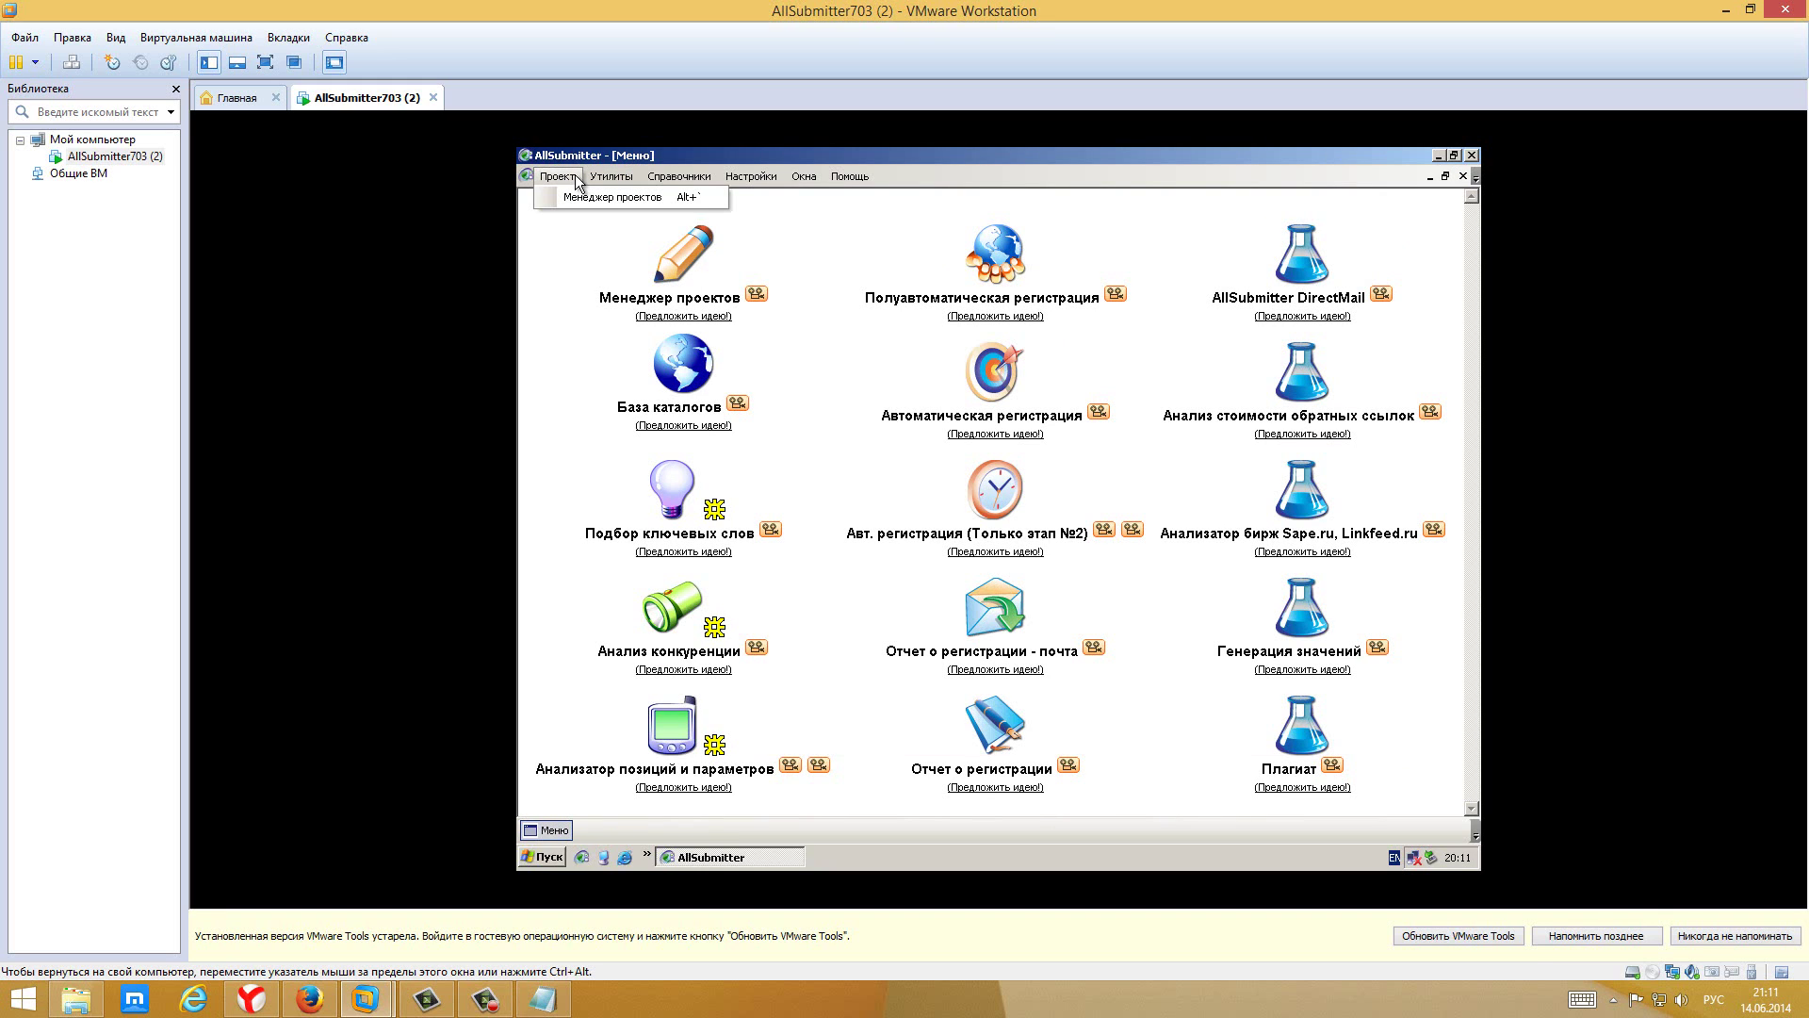
pyautogui.moveTo(592, 181)
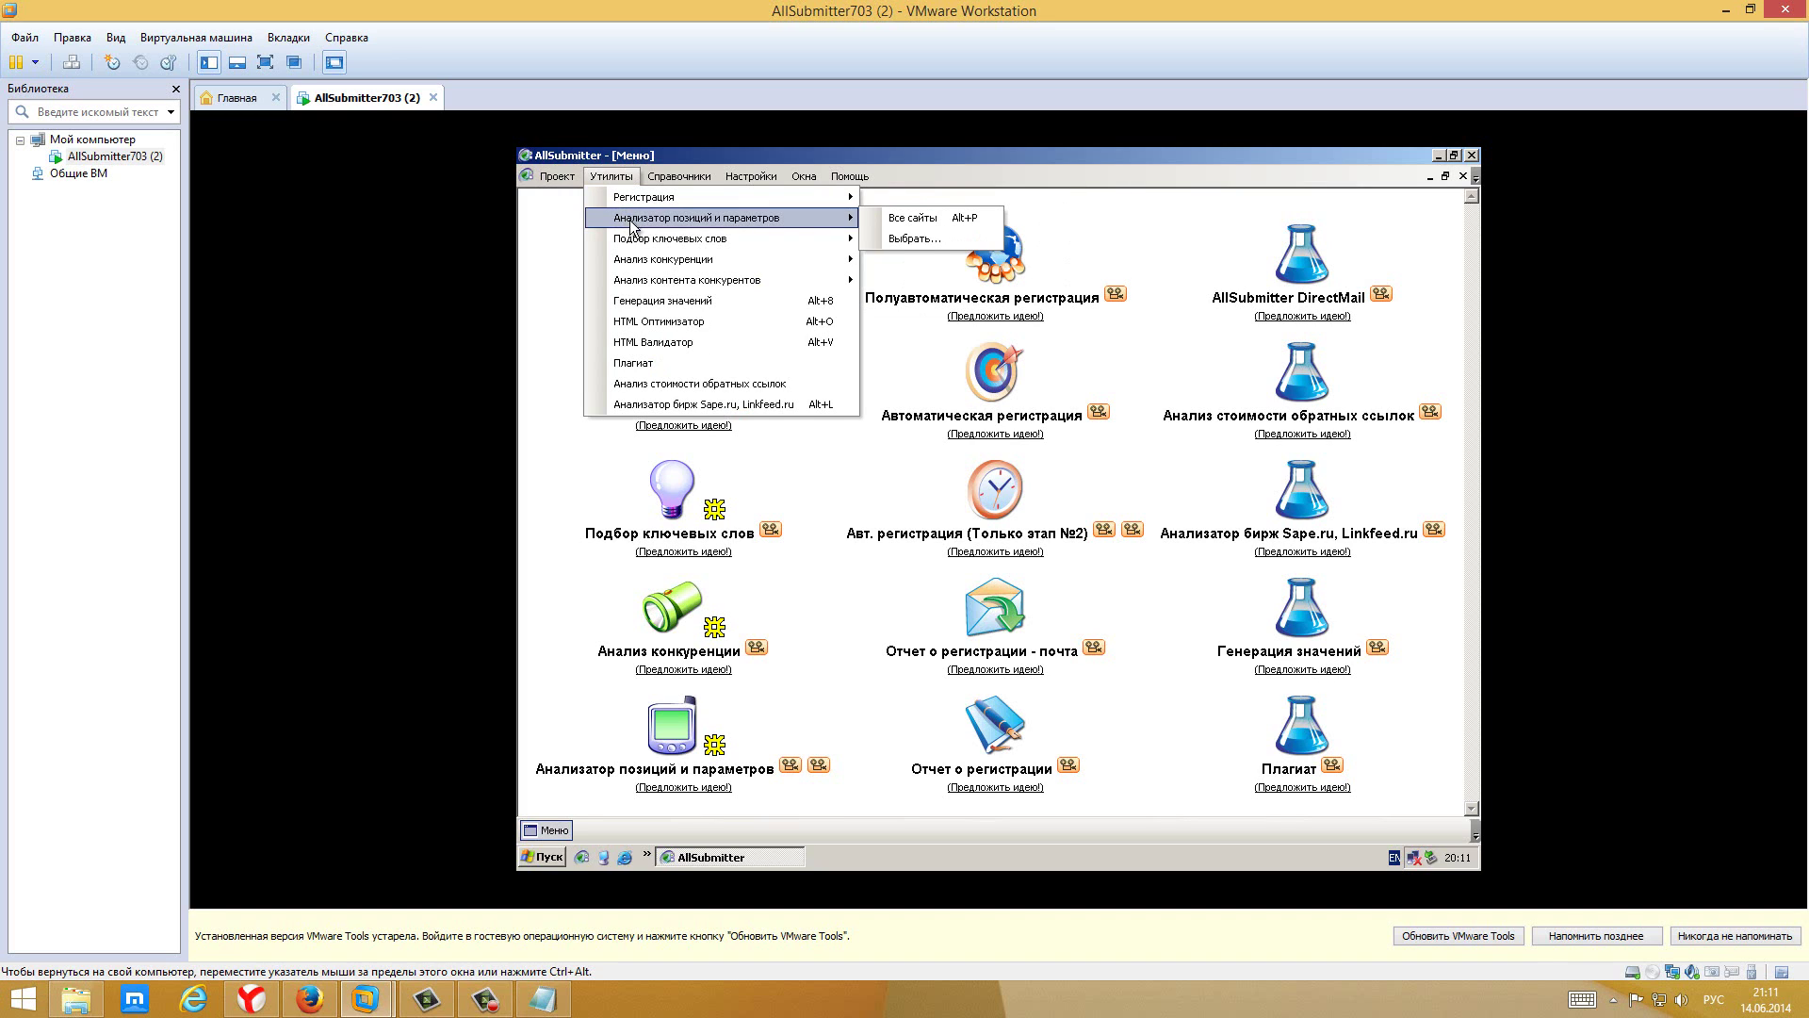
pyautogui.moveTo(661, 250)
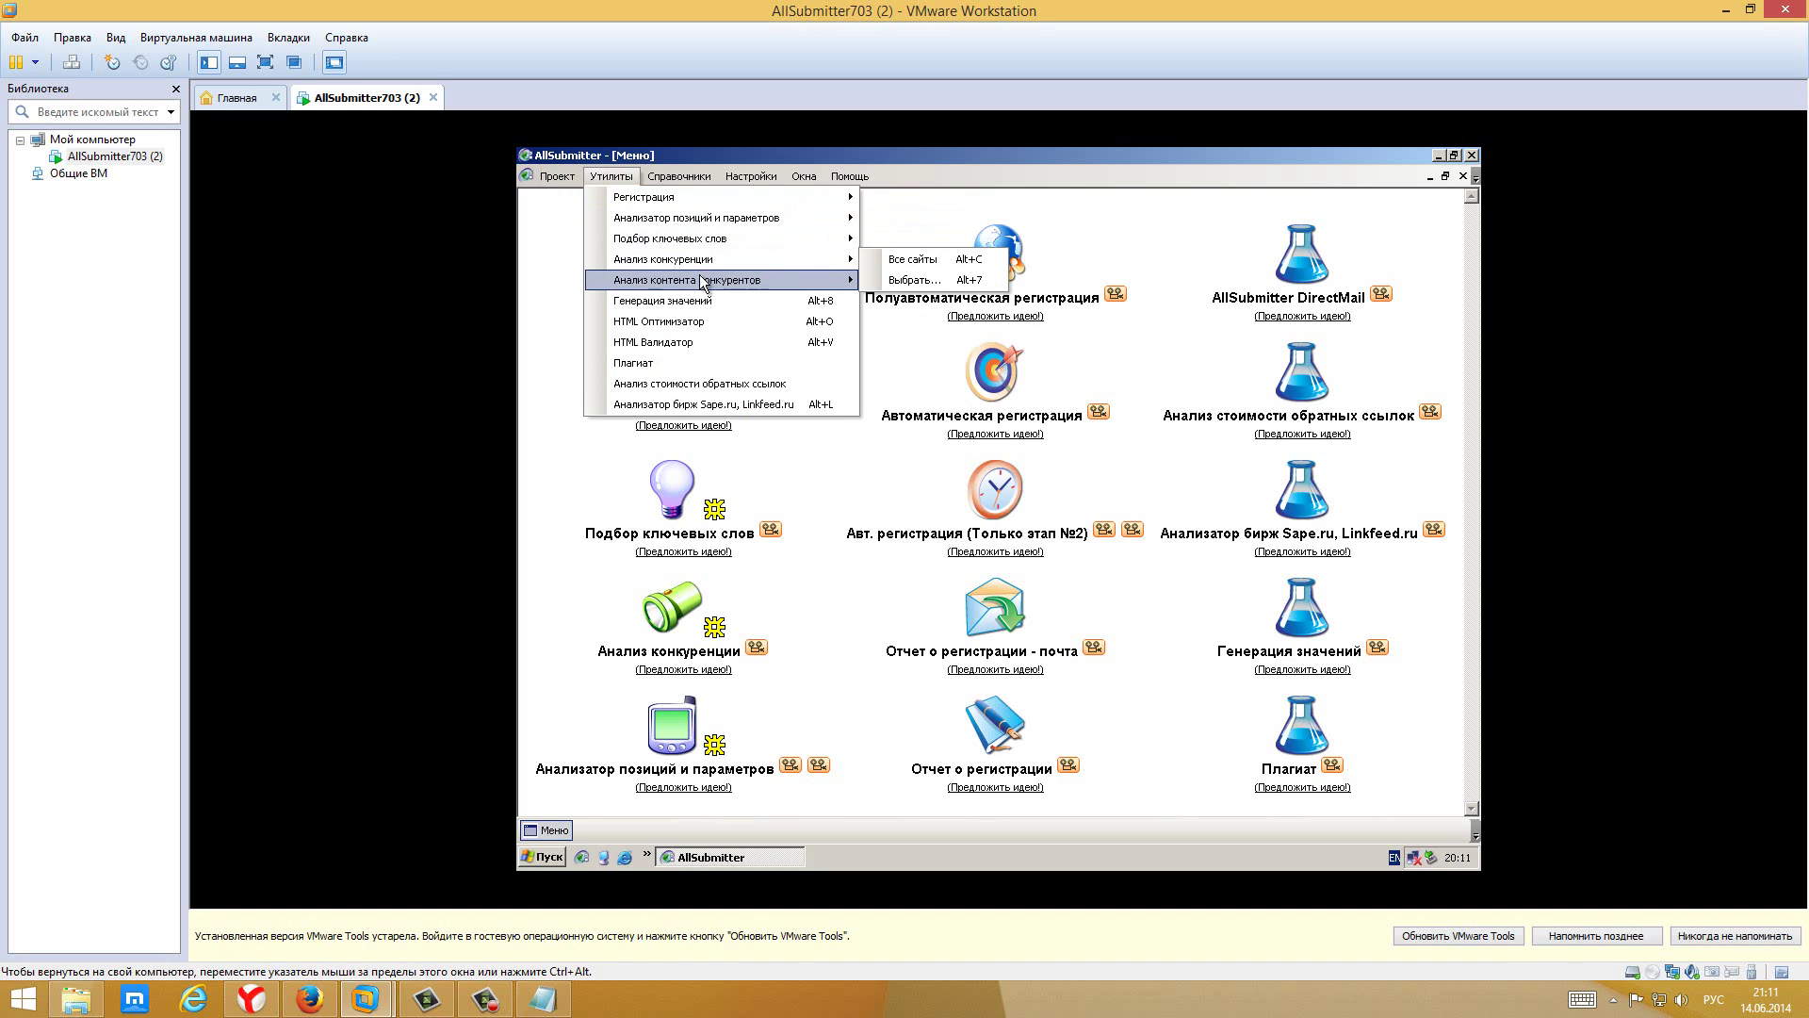
pyautogui.moveTo(662, 174)
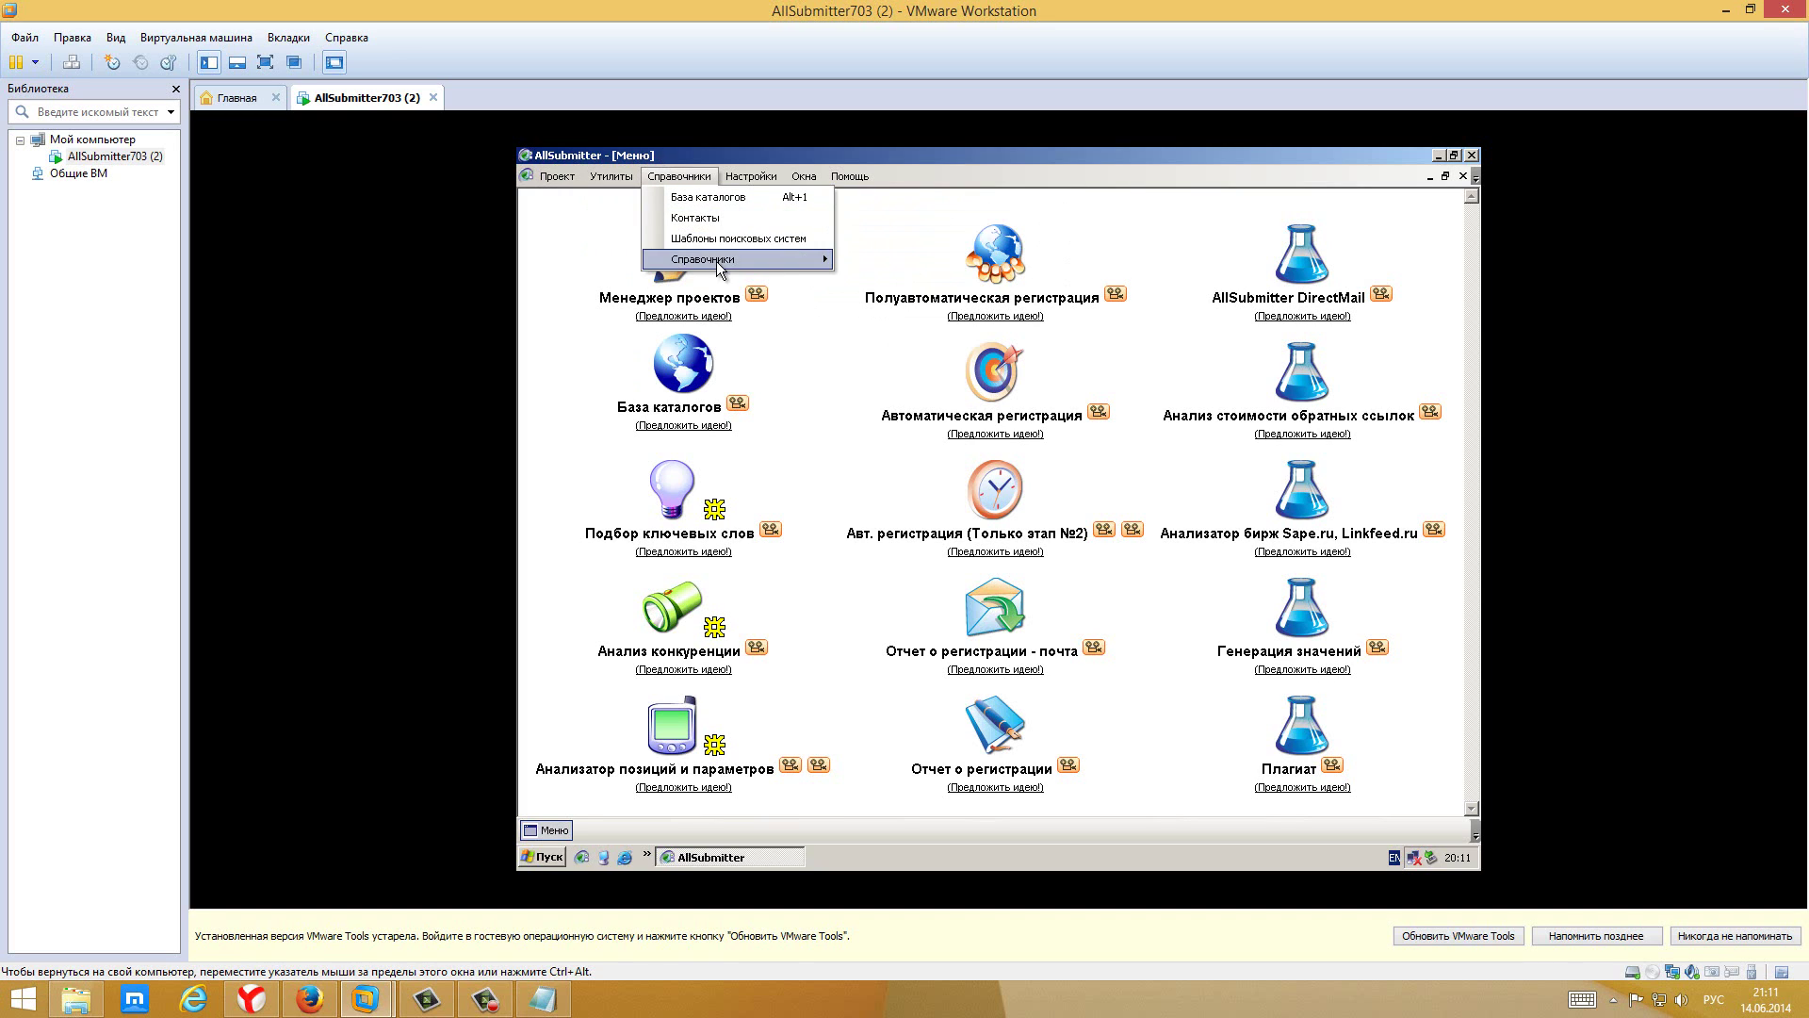
pyautogui.moveTo(722, 264)
pyautogui.moveTo(775, 174)
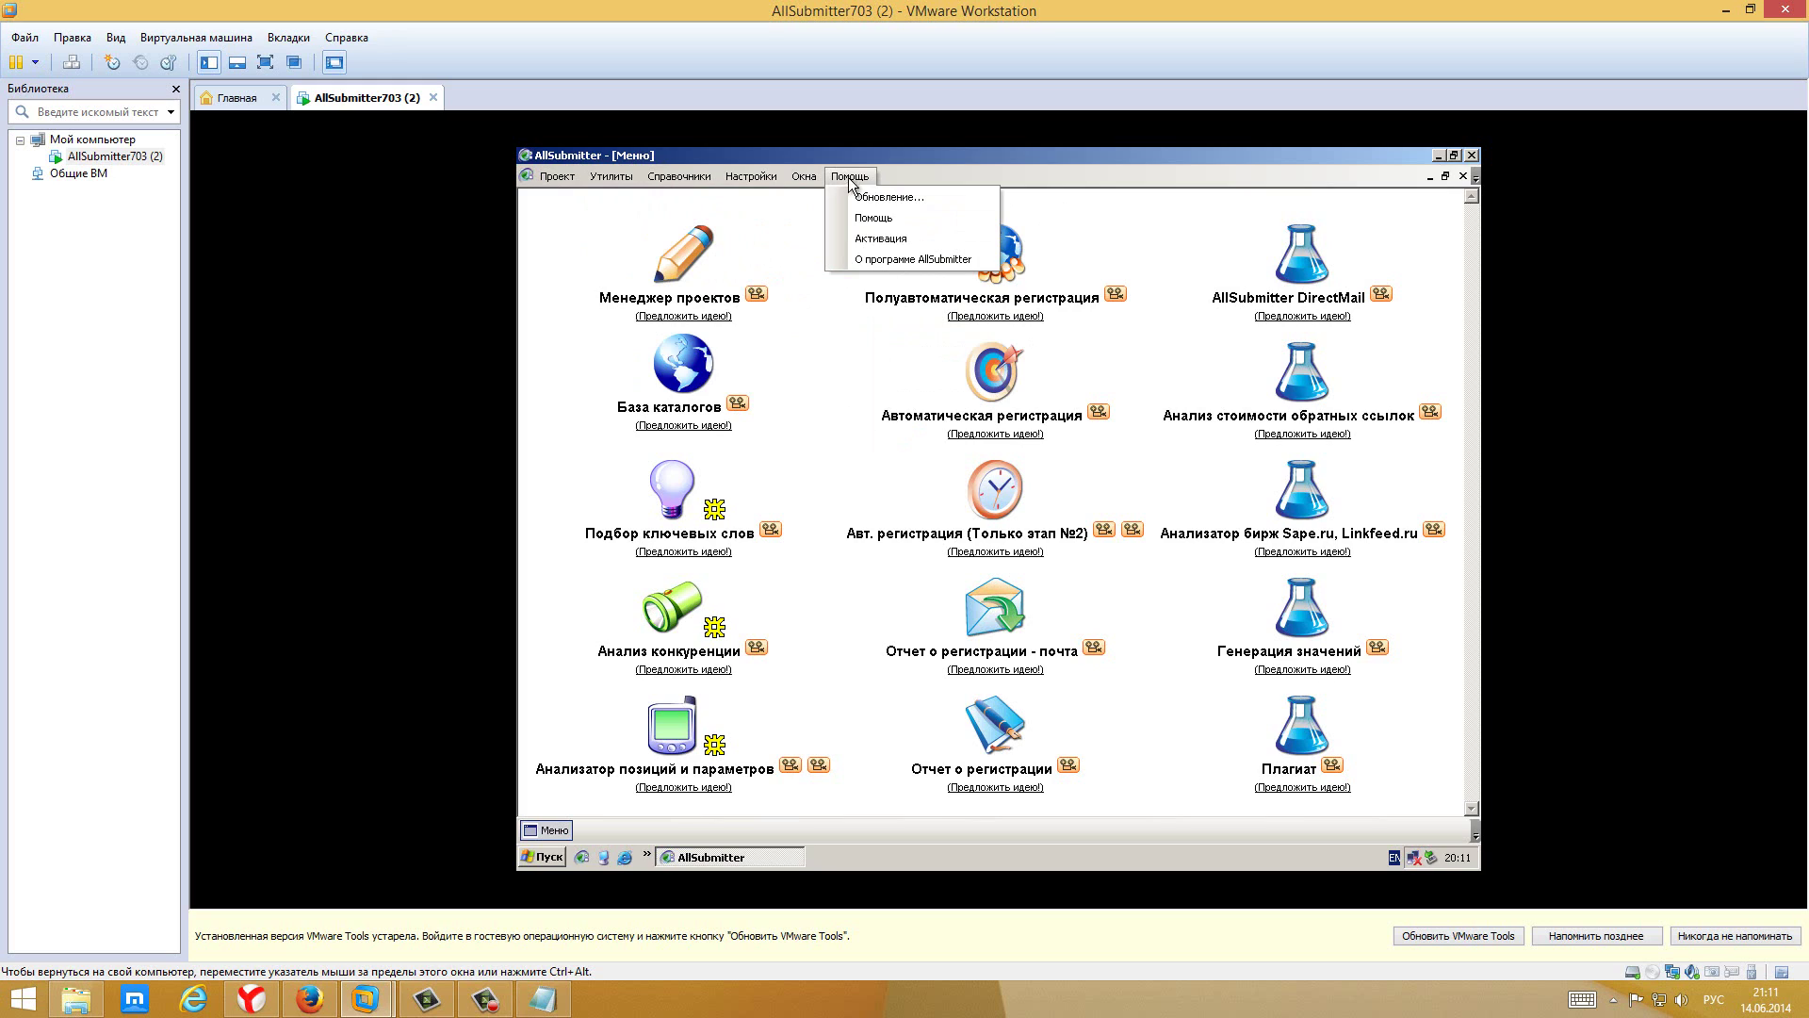
pyautogui.click(876, 258)
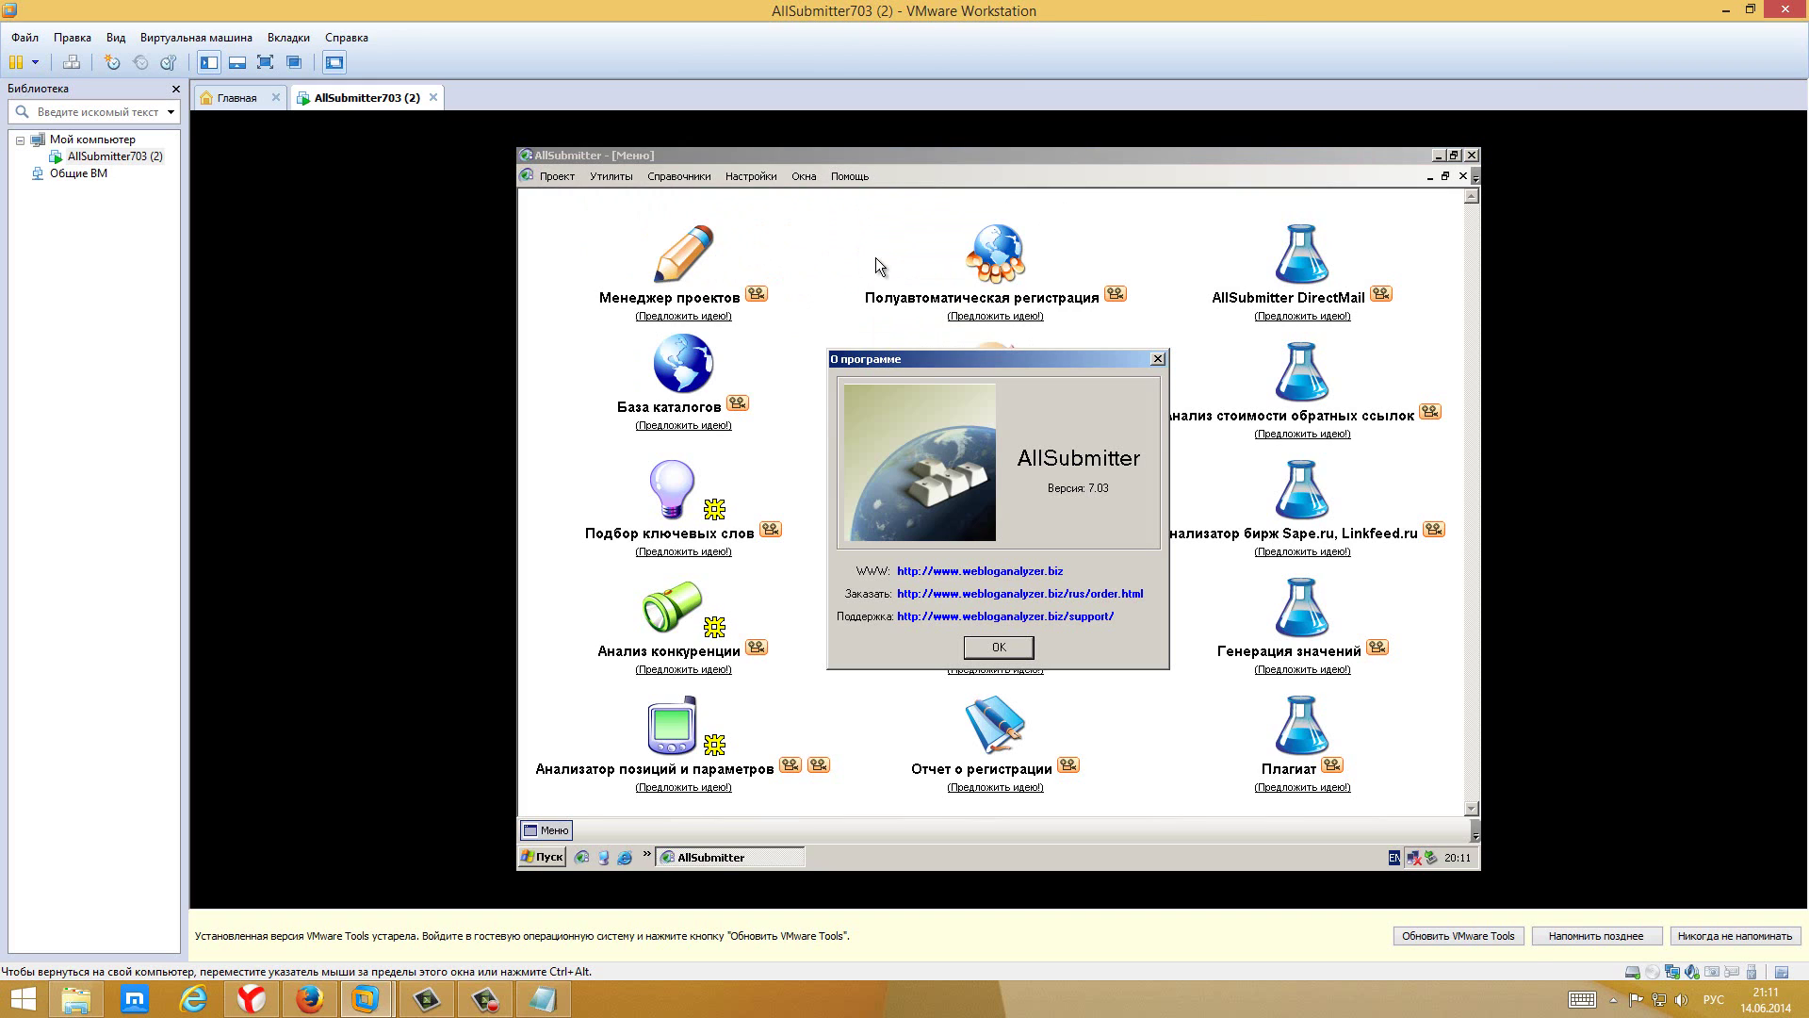